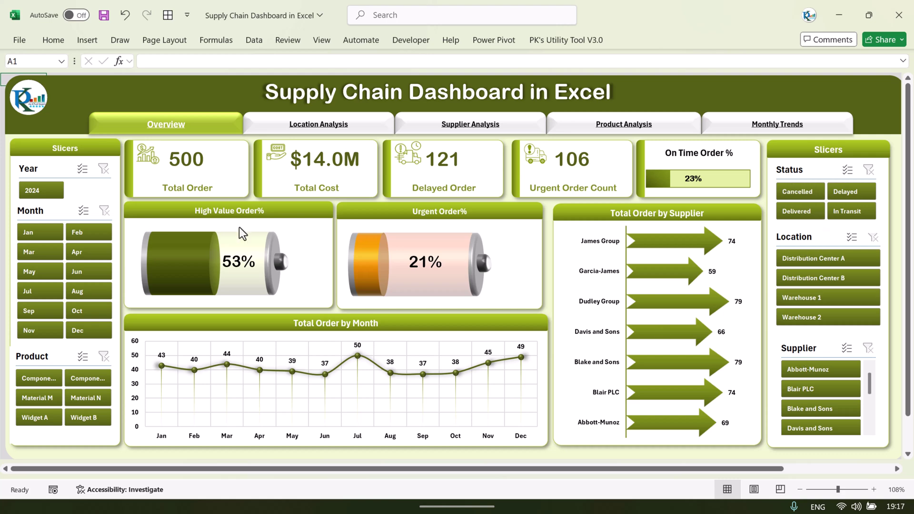
Compare the Overview figures for Distribution Centers A and B and Warehouses 1 and 2 one at a time, and clear the Location filter.
{"action": "left_click", "coordinate": [818, 261]}
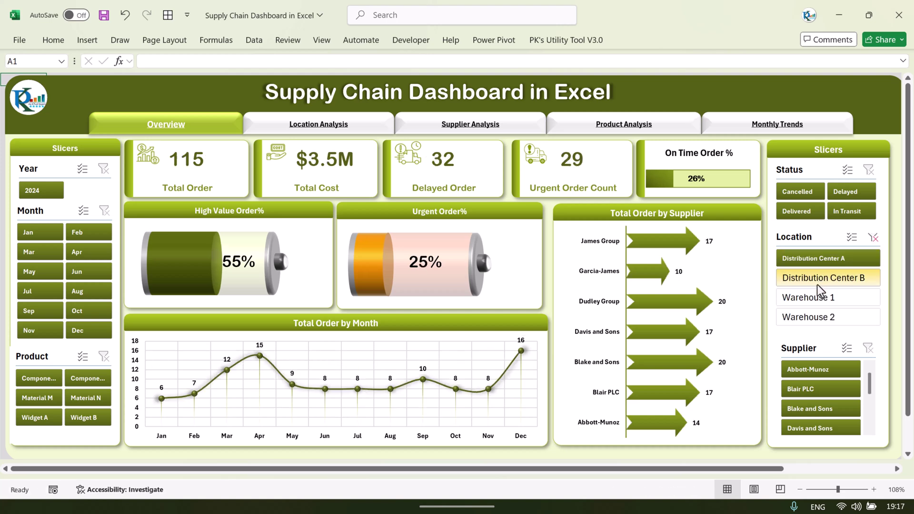
{"action": "left_click", "coordinate": [818, 279]}
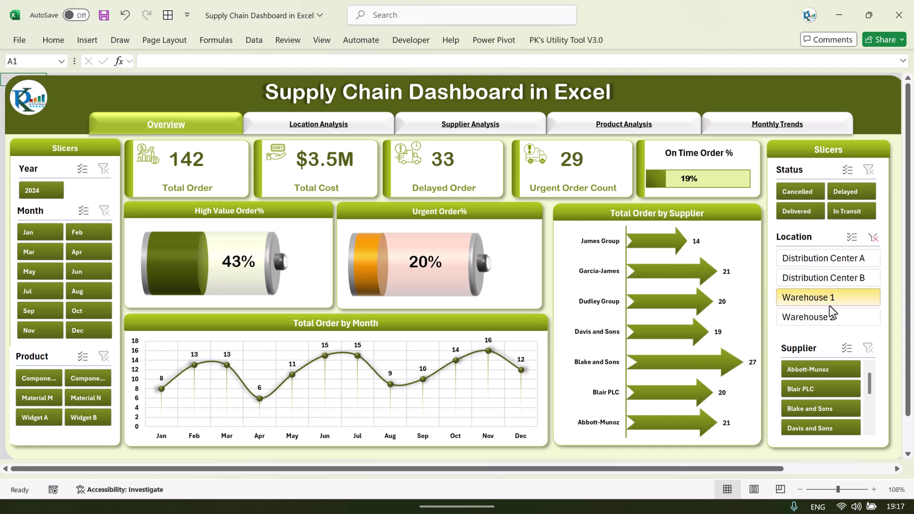
{"action": "left_click", "coordinate": [830, 315]}
{"action": "left_click", "coordinate": [822, 262]}
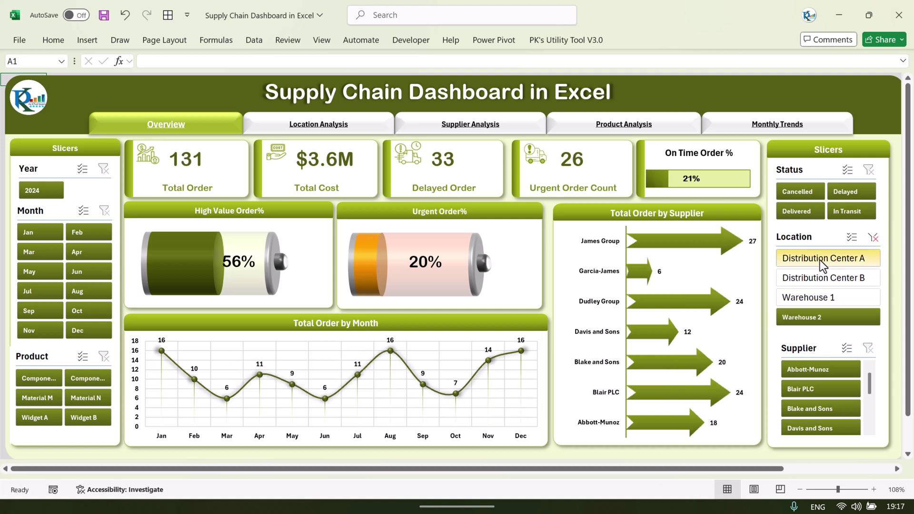
{"action": "left_click", "coordinate": [822, 263]}
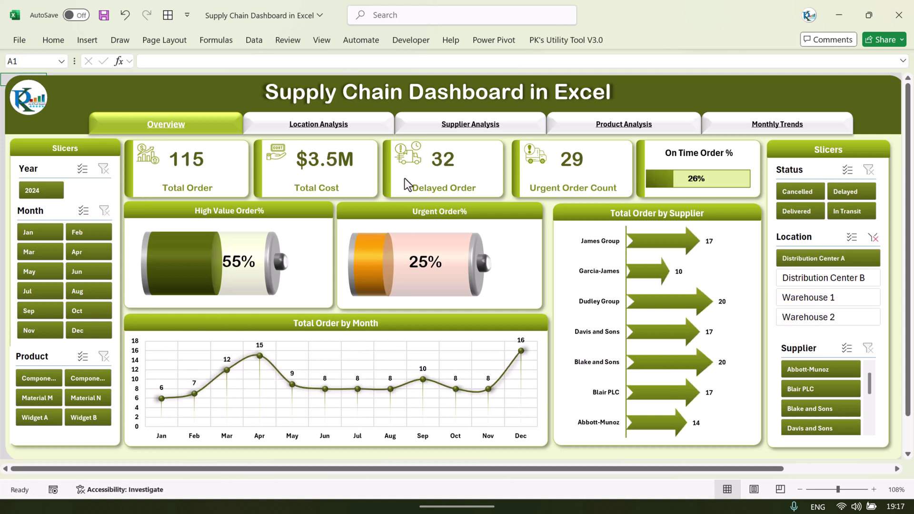
{"action": "left_click", "coordinate": [825, 296]}
{"action": "left_click", "coordinate": [818, 320]}
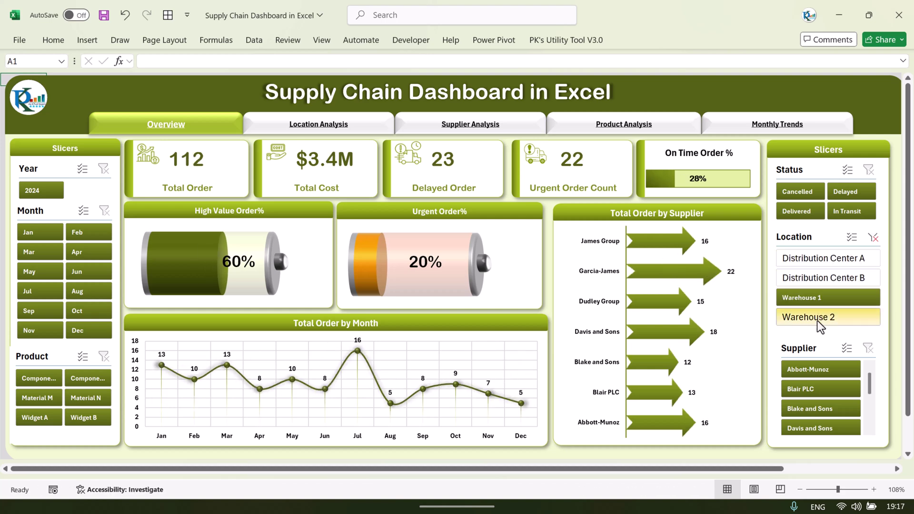
{"action": "left_click", "coordinate": [873, 237]}
Compare the Overview figures for individual products, including Component X, Component Y and Widget B, and clear the Product filter.
{"action": "left_click", "coordinate": [36, 381]}
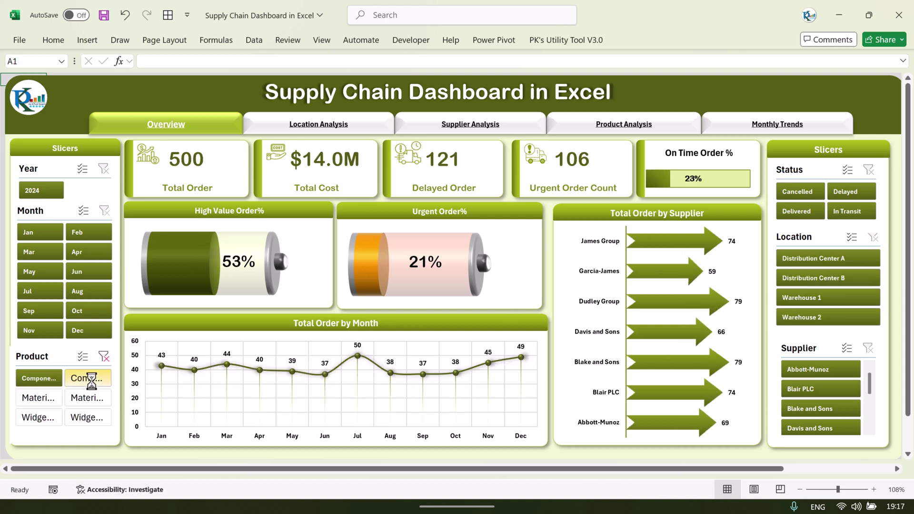
{"action": "left_click", "coordinate": [88, 381]}
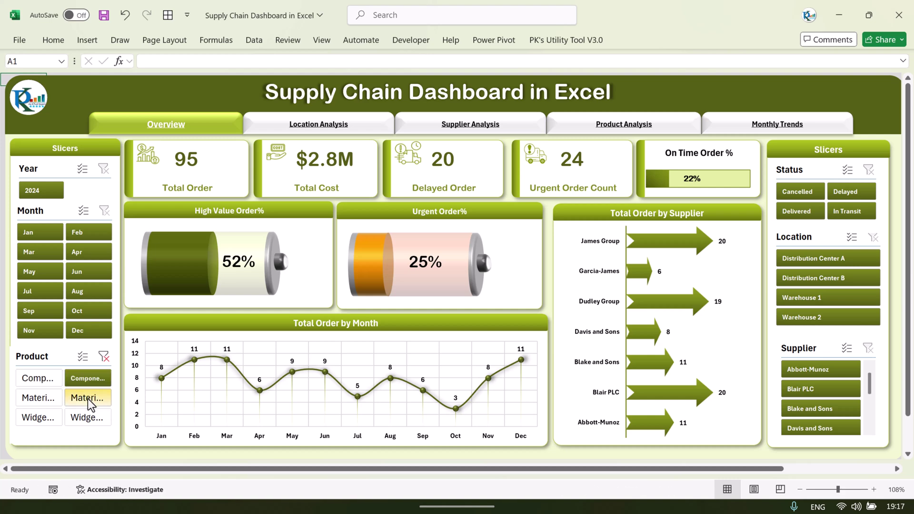
{"action": "left_click", "coordinate": [88, 398]}
{"action": "left_click", "coordinate": [39, 418]}
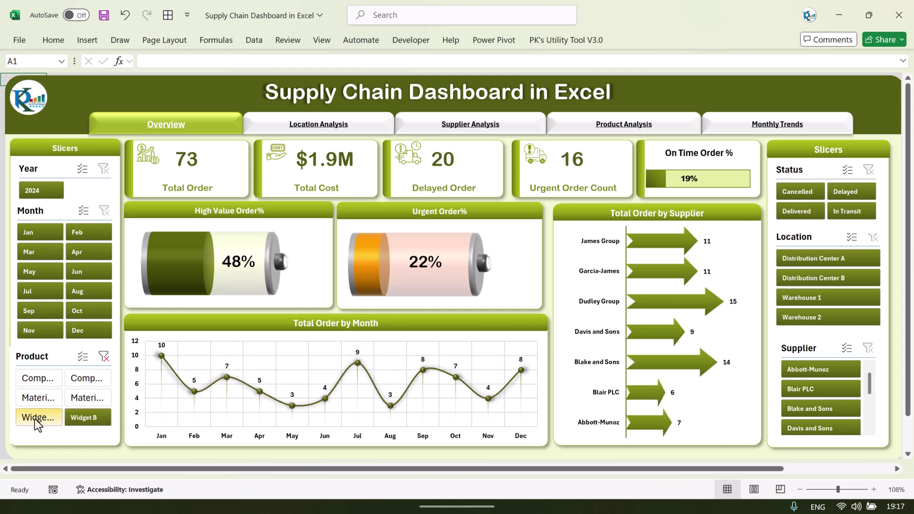
{"action": "left_click", "coordinate": [104, 357]}
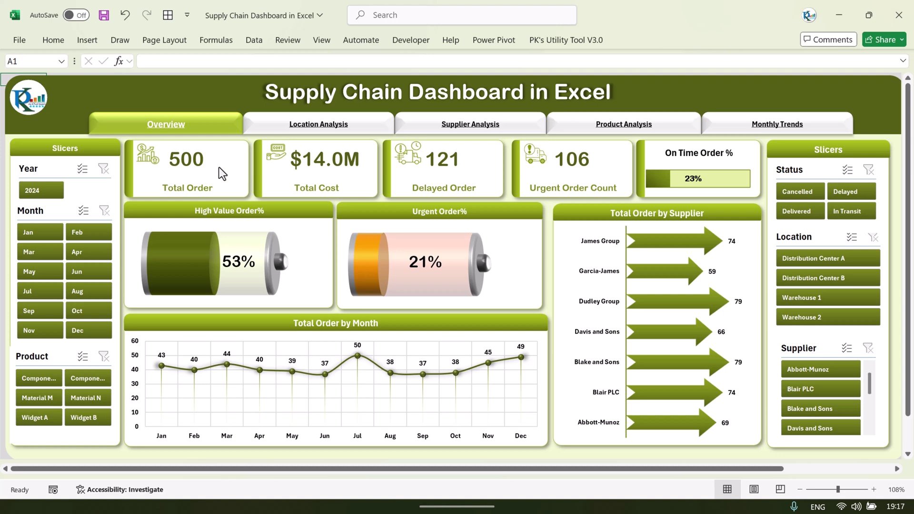
Open the Location Analysis page and view its charts for Component X and Component Y separately, clearing the Product filter.
{"action": "left_click", "coordinate": [314, 134]}
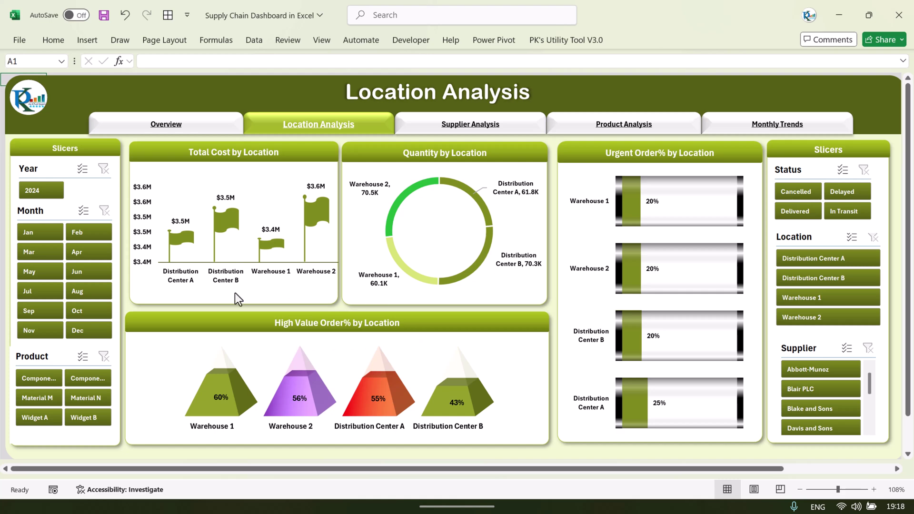
{"action": "left_click", "coordinate": [36, 399]}
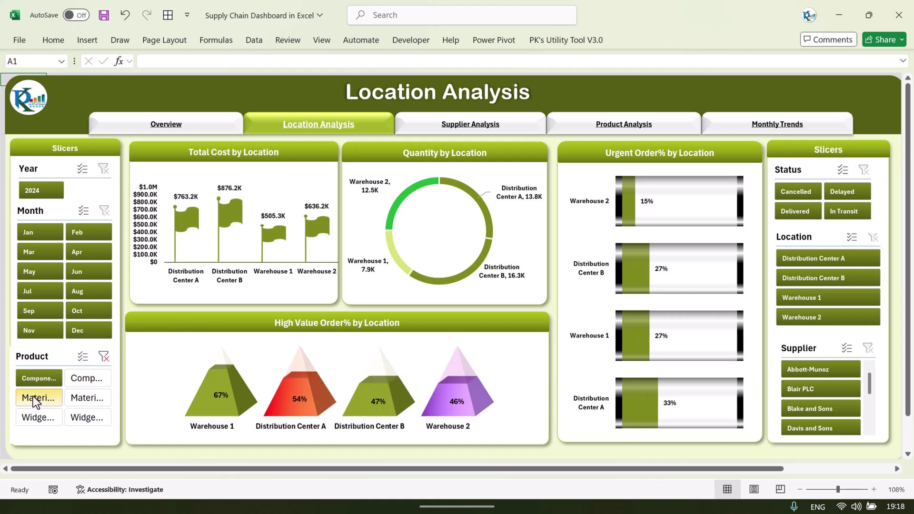
{"action": "left_click", "coordinate": [103, 356]}
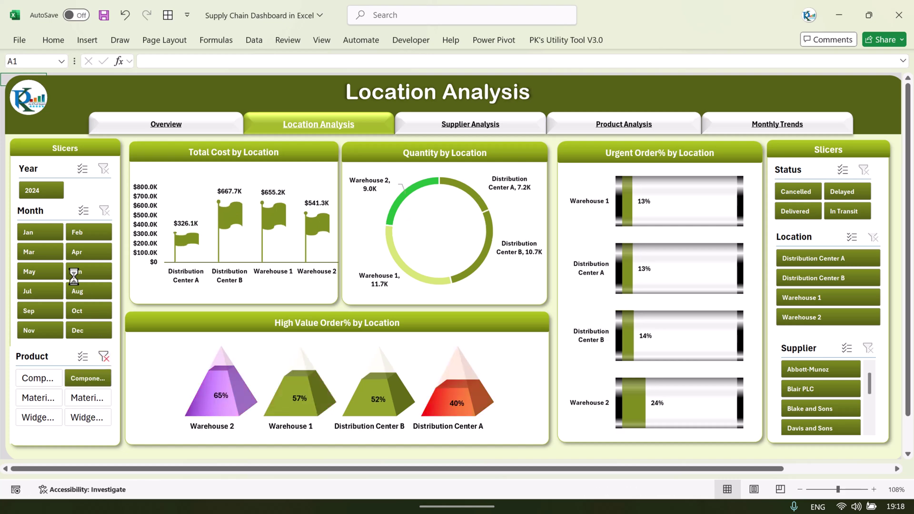
View the Location Analysis charts for single months such as January and February, and clear the Month filter.
{"action": "left_click", "coordinate": [39, 233]}
{"action": "left_click", "coordinate": [82, 233]}
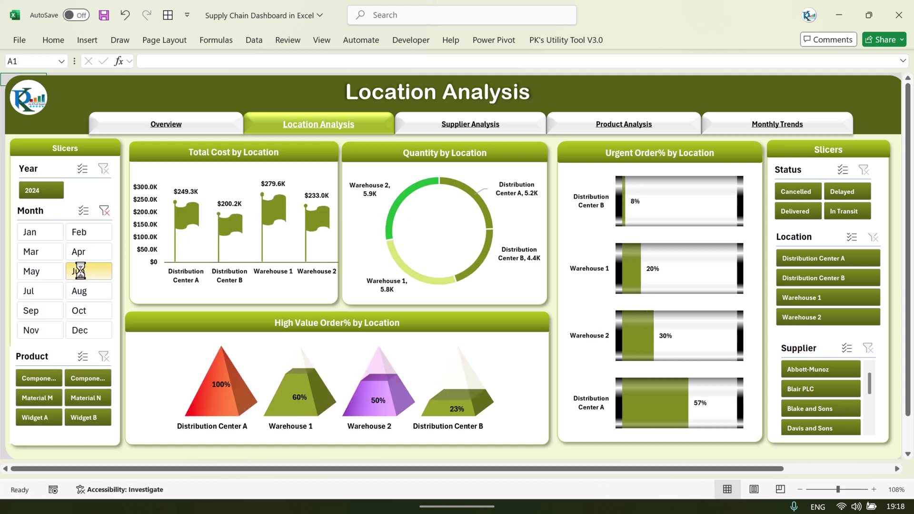
{"action": "left_click", "coordinate": [73, 292]}
{"action": "left_click", "coordinate": [104, 210]}
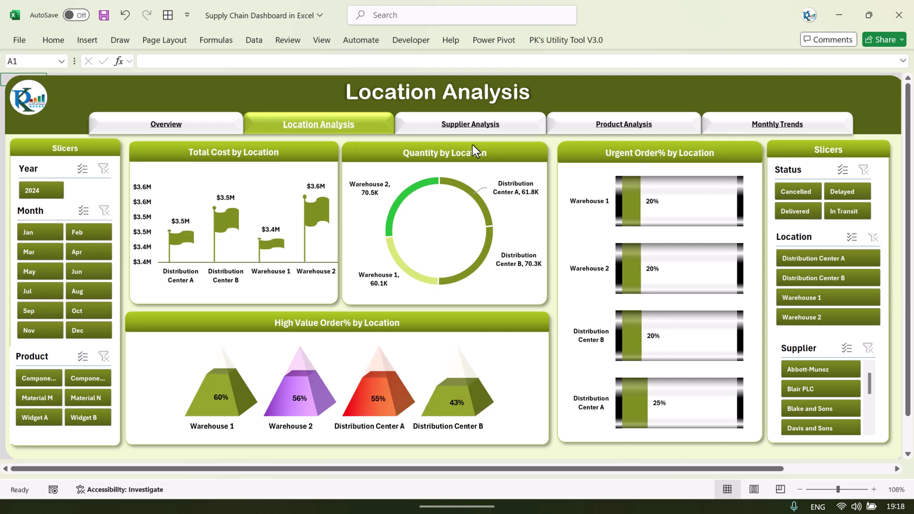
Open the Supplier Analysis page and view its charts for January only, clearing the Month filter.
{"action": "left_click", "coordinate": [477, 129]}
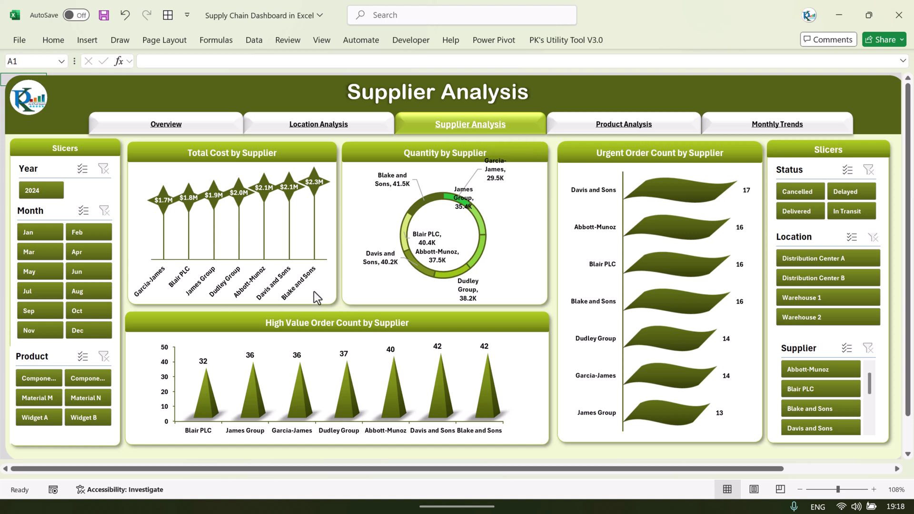
{"action": "left_click", "coordinate": [30, 238]}
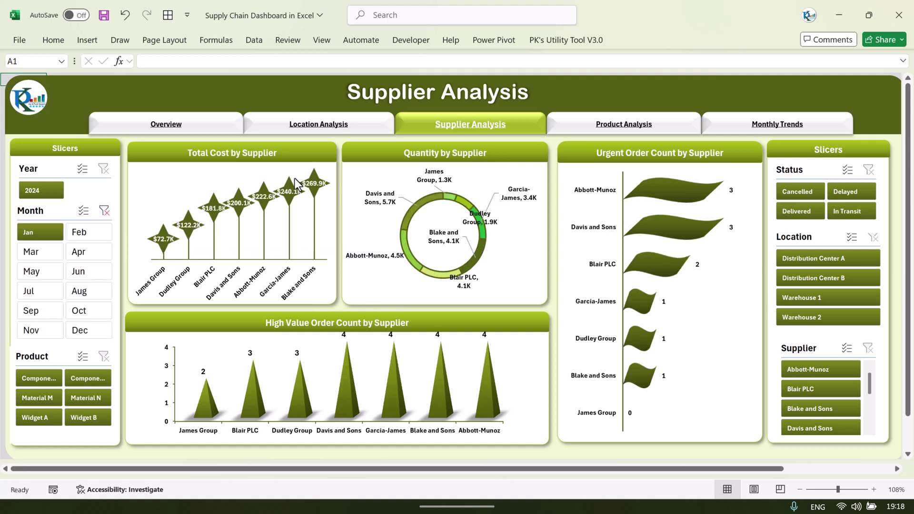
{"action": "left_click", "coordinate": [103, 210]}
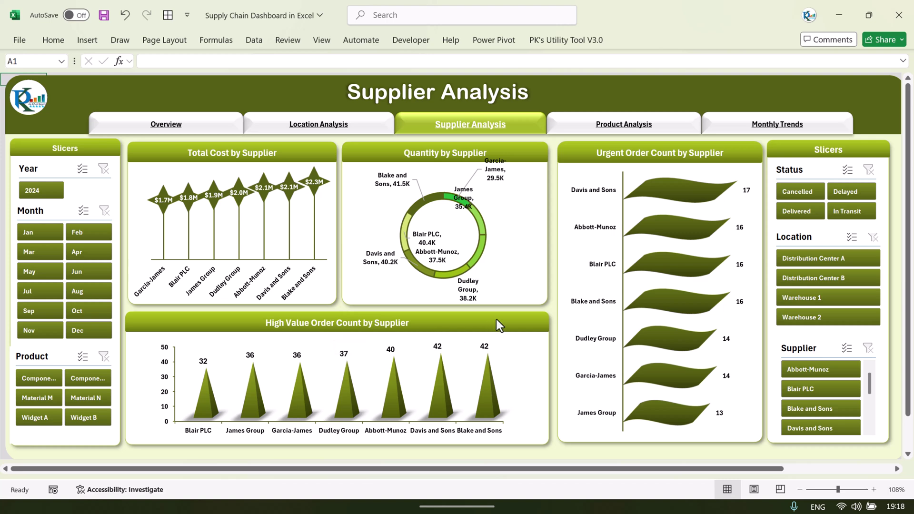
Open the Product Analysis page and view its charts for January and for single locations up to Warehouse 1, clearing the filters.
{"action": "left_click", "coordinate": [635, 126]}
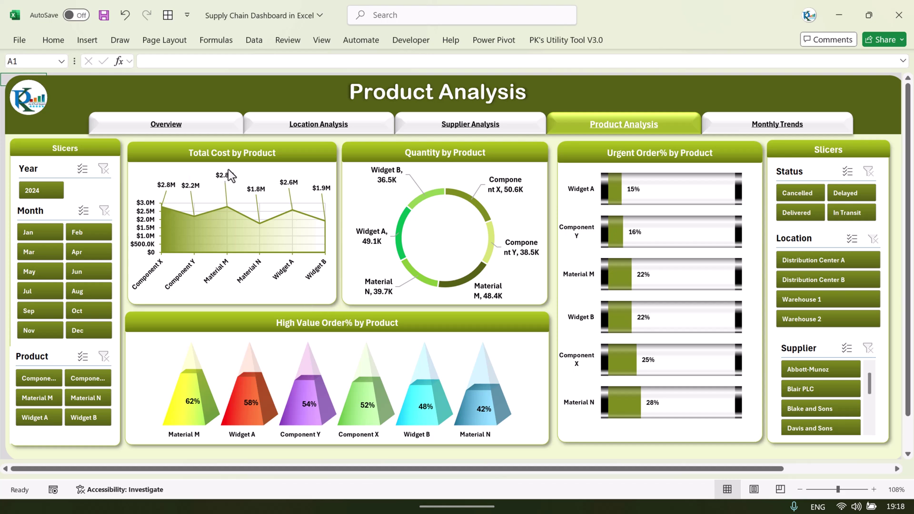
{"action": "left_click", "coordinate": [34, 234]}
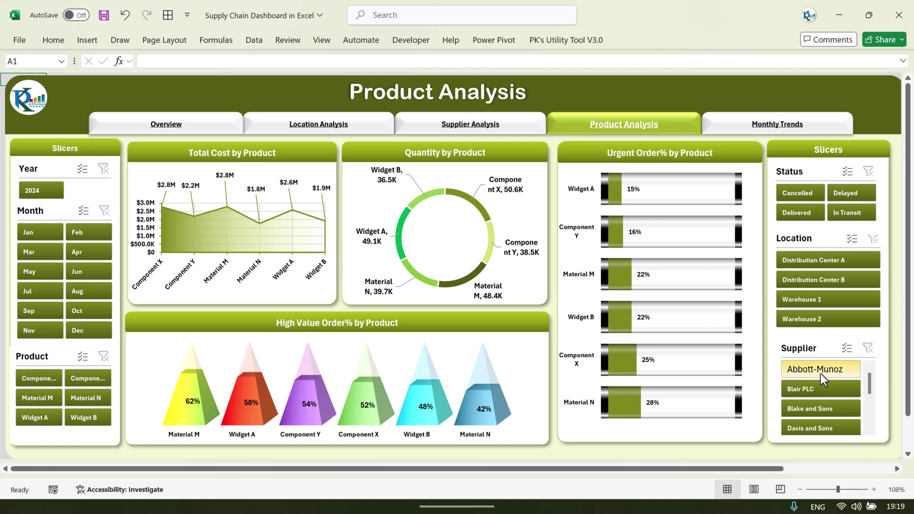
{"action": "left_click", "coordinate": [820, 264]}
{"action": "left_click", "coordinate": [822, 276]}
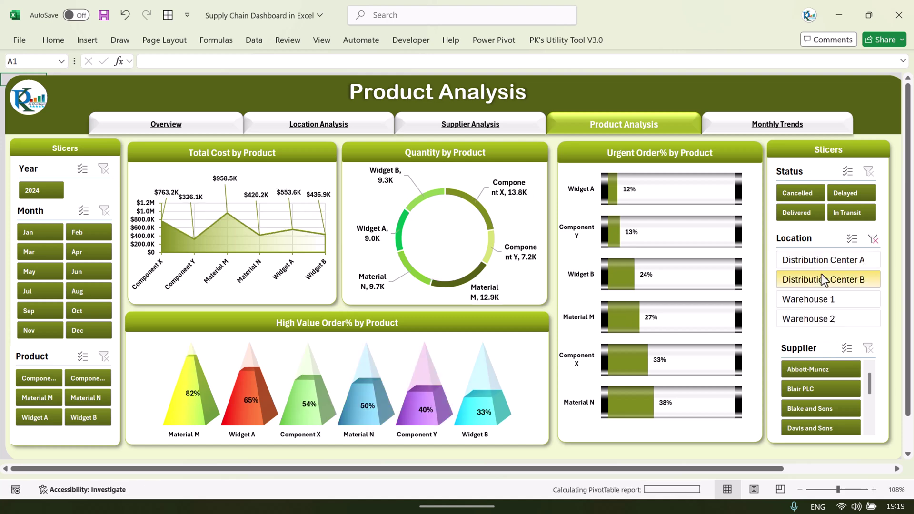
{"action": "left_click", "coordinate": [813, 297]}
{"action": "left_click", "coordinate": [874, 239]}
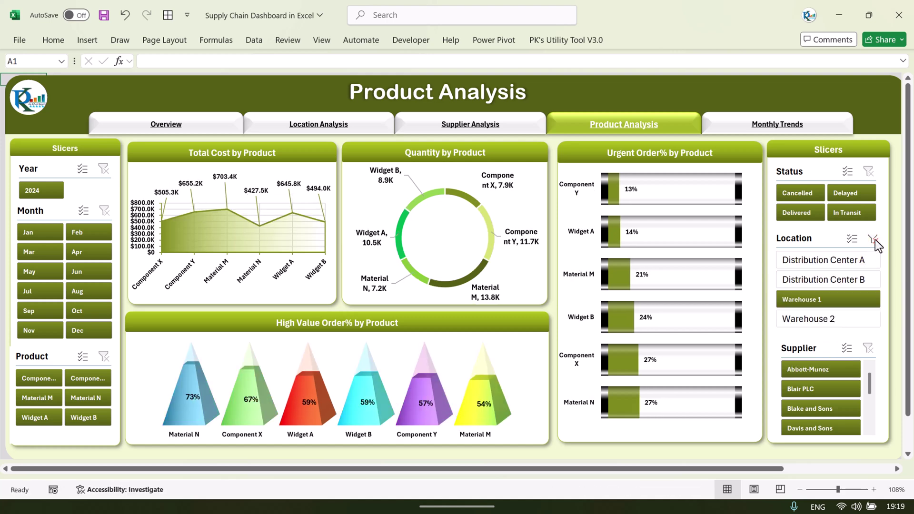
Open the Monthly Trends page and view its charts for Material M, Widget A and Material N in turn.
{"action": "left_click", "coordinate": [777, 134]}
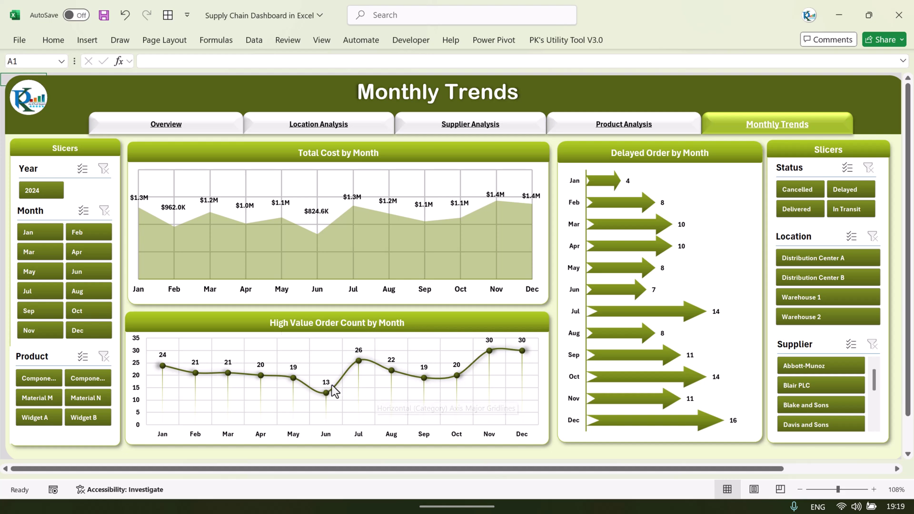
{"action": "left_click", "coordinate": [42, 398]}
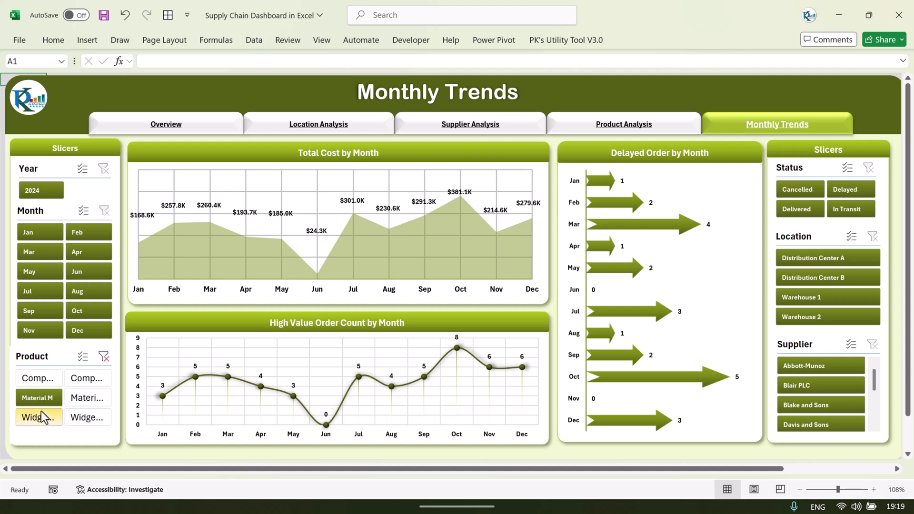
{"action": "left_click", "coordinate": [35, 419]}
{"action": "left_click", "coordinate": [89, 399]}
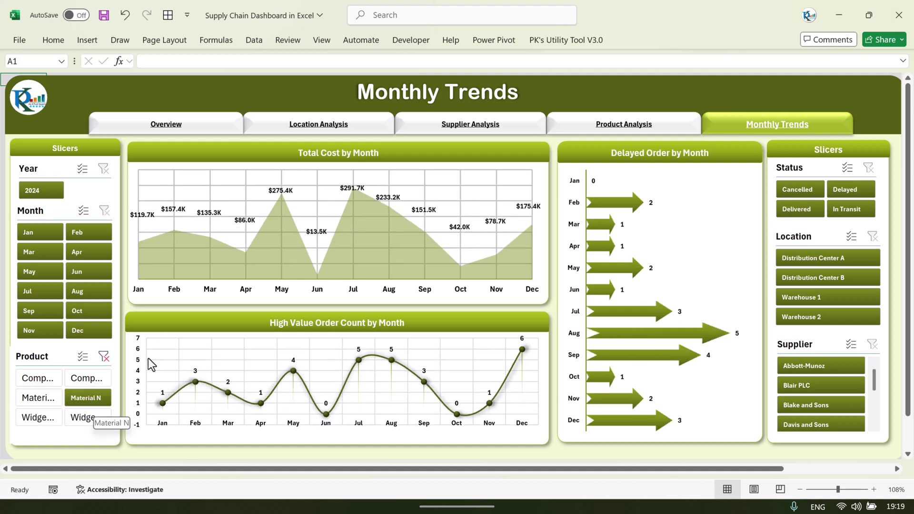
Compare the Material N monthly trends across all four locations one at a time, and clear the Location and Product filters.
{"action": "left_click", "coordinate": [855, 258]}
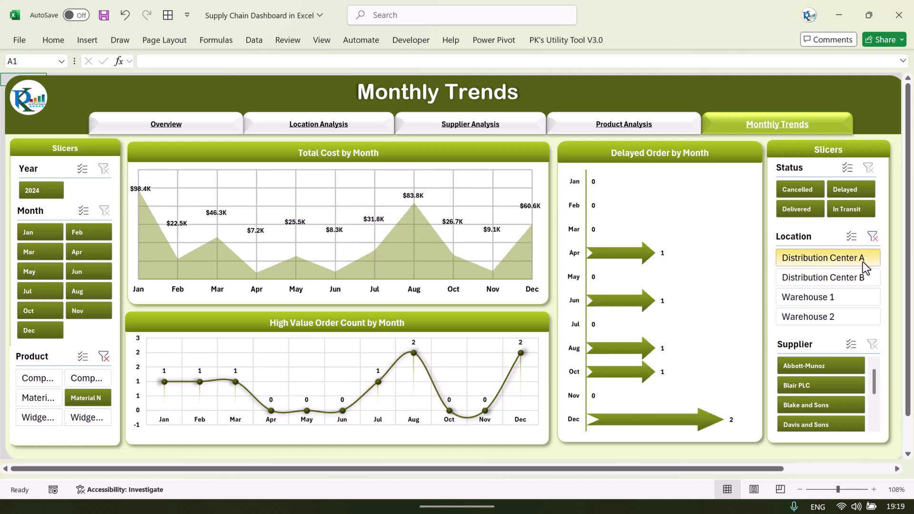
{"action": "left_click", "coordinate": [827, 279]}
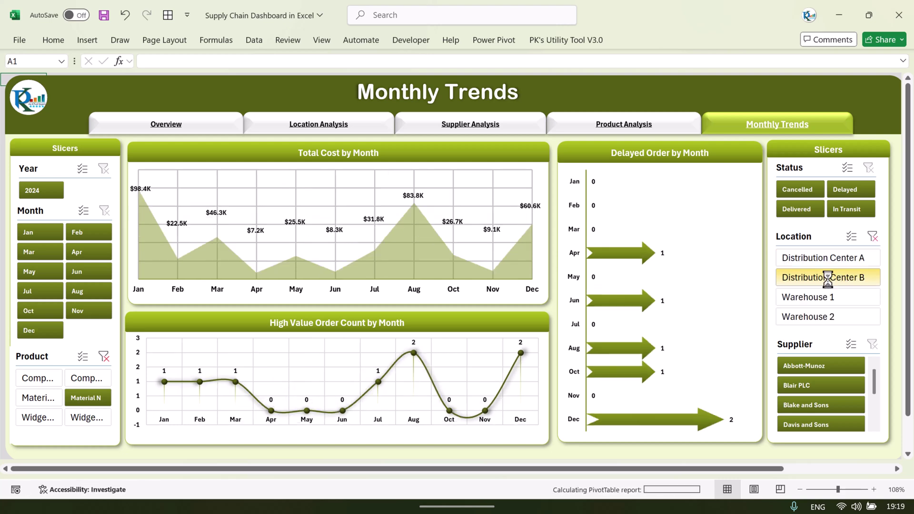
{"action": "left_click", "coordinate": [818, 301]}
{"action": "left_click", "coordinate": [818, 318]}
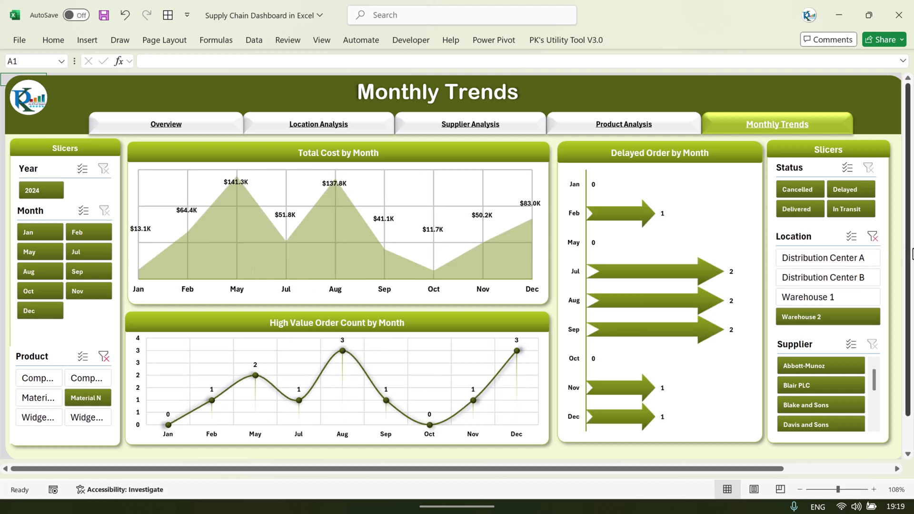
{"action": "left_click", "coordinate": [873, 237]}
{"action": "left_click", "coordinate": [104, 356]}
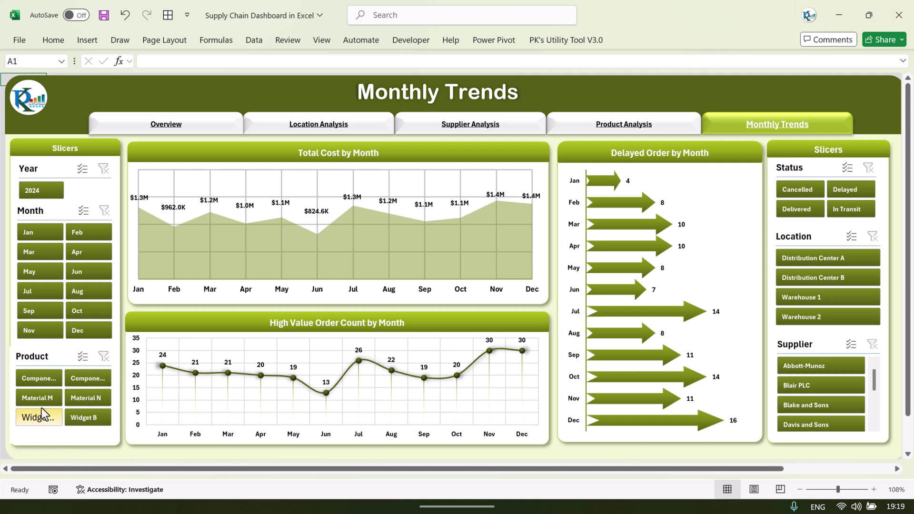
View the monthly trends for different product combinations, ending with Component X plus Widget B, and clear the Product filter.
{"action": "left_click", "coordinate": [90, 417]}
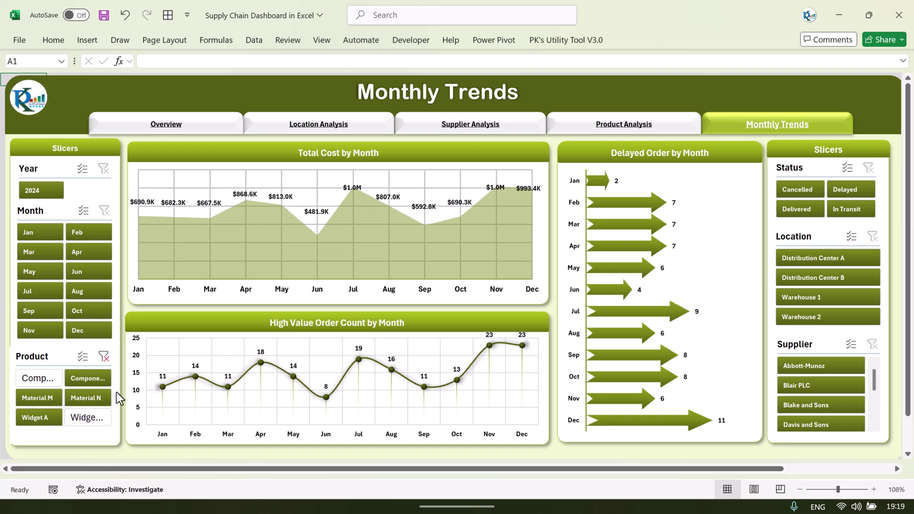
{"action": "left_click", "coordinate": [88, 380]}
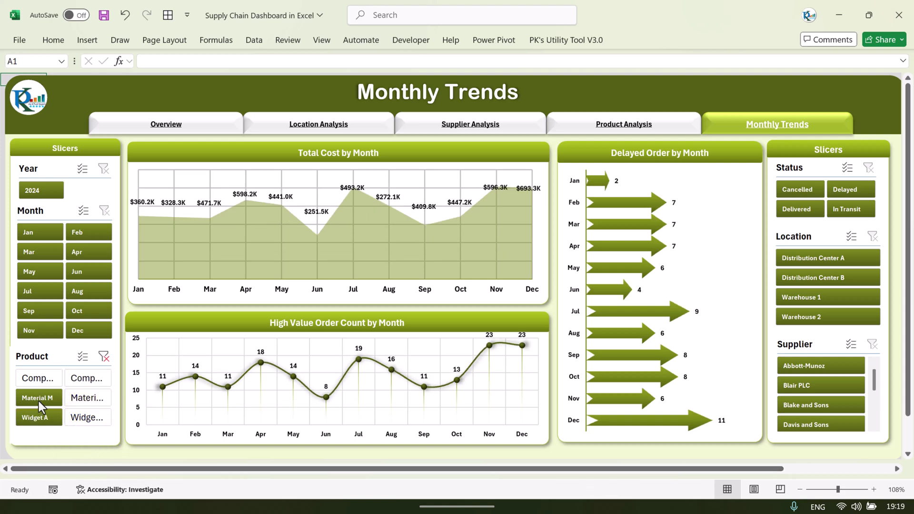
{"action": "left_click", "coordinate": [40, 378]}
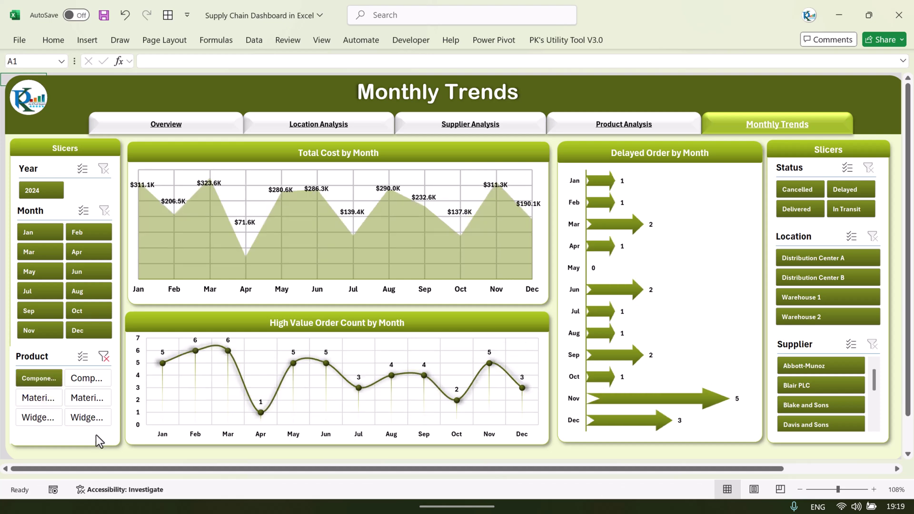
{"action": "left_click", "coordinate": [92, 420]}
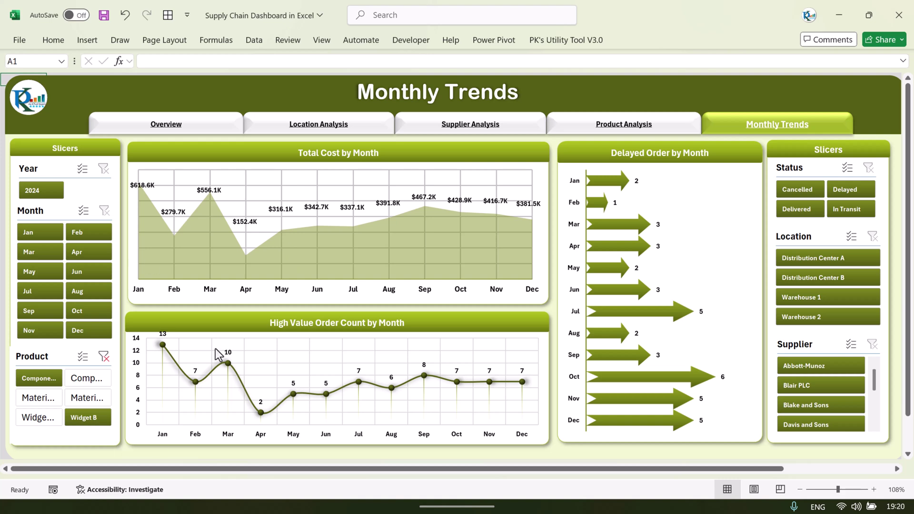
{"action": "left_click", "coordinate": [103, 356]}
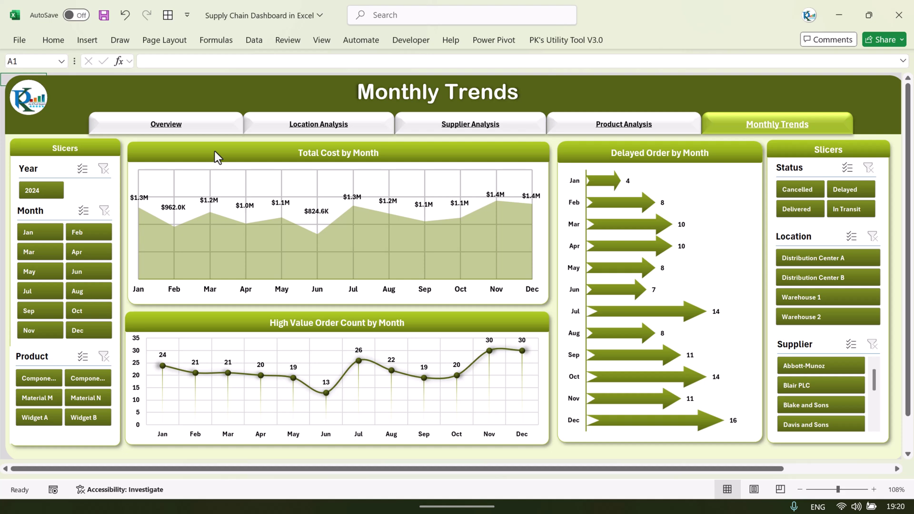
Return to the Overview page and turn on sheet tabs for this workbook in the advanced Excel options.
{"action": "left_click", "coordinate": [171, 131]}
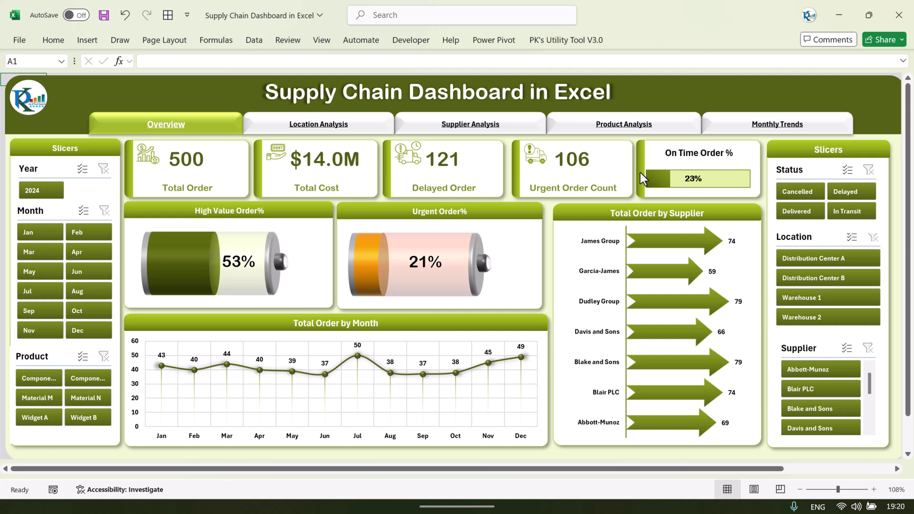
{"action": "left_click", "coordinate": [20, 40]}
{"action": "left_click", "coordinate": [50, 481]}
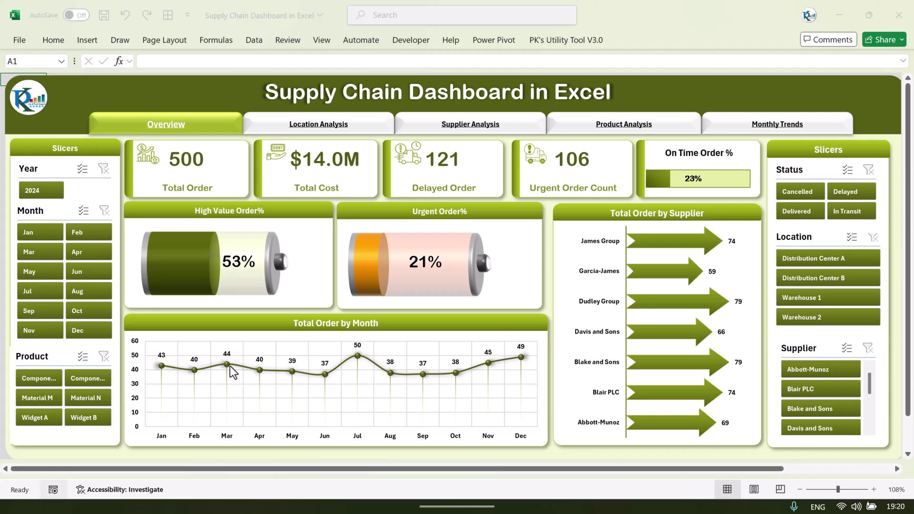
{"action": "left_click", "coordinate": [230, 190]}
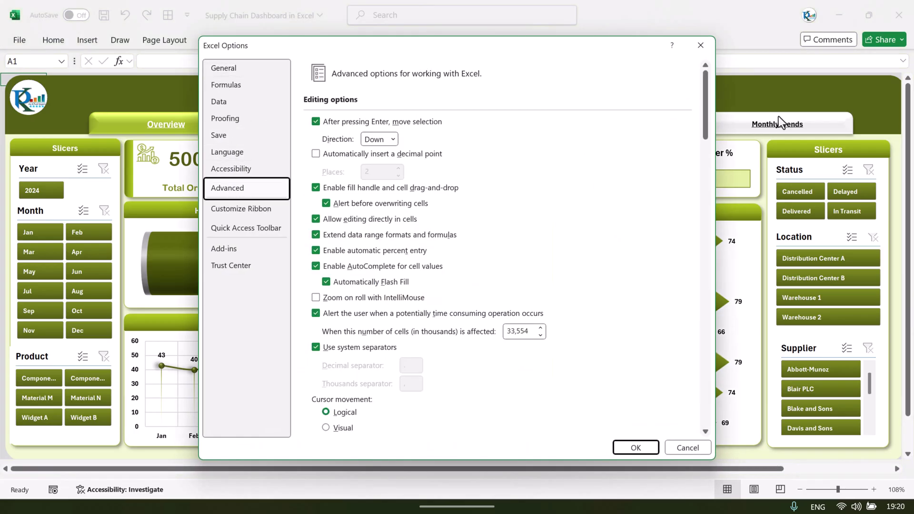
{"action": "left_click_drag", "start_coordinate": [705, 98], "coordinate": [705, 278]}
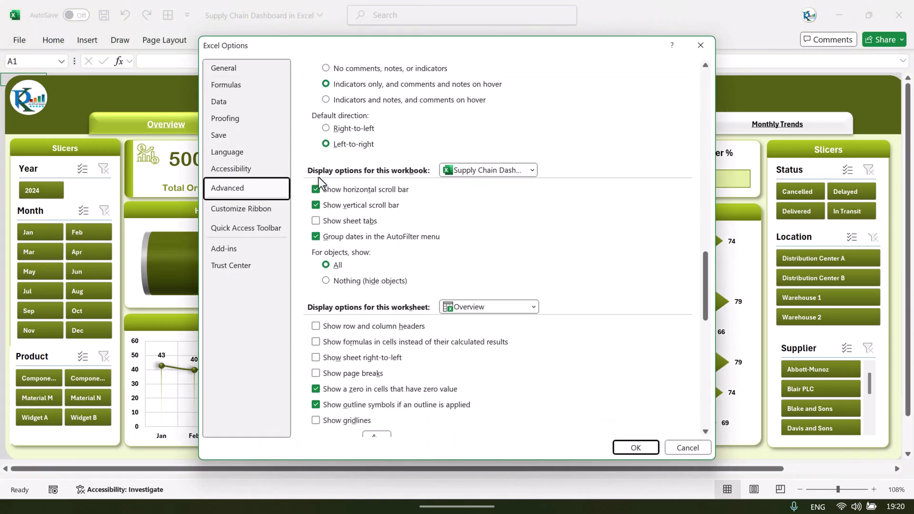
{"action": "left_click", "coordinate": [343, 225]}
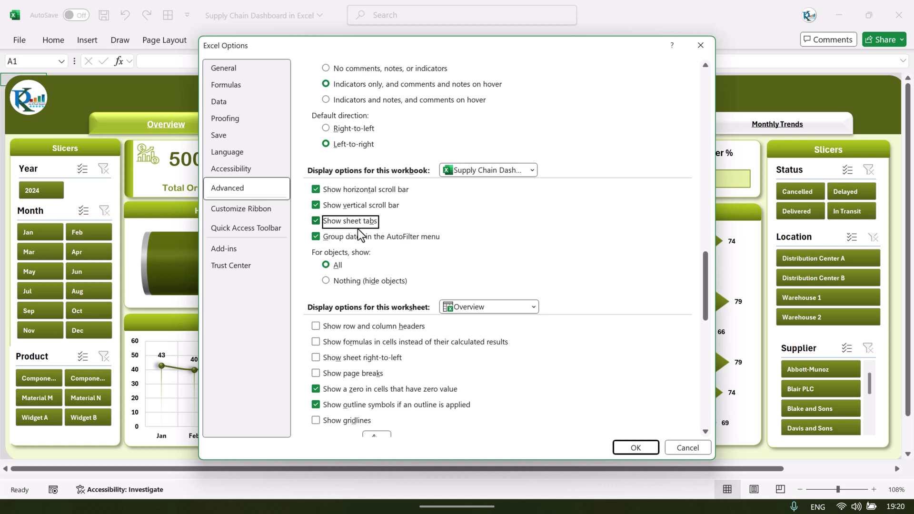
{"action": "left_click", "coordinate": [636, 448]}
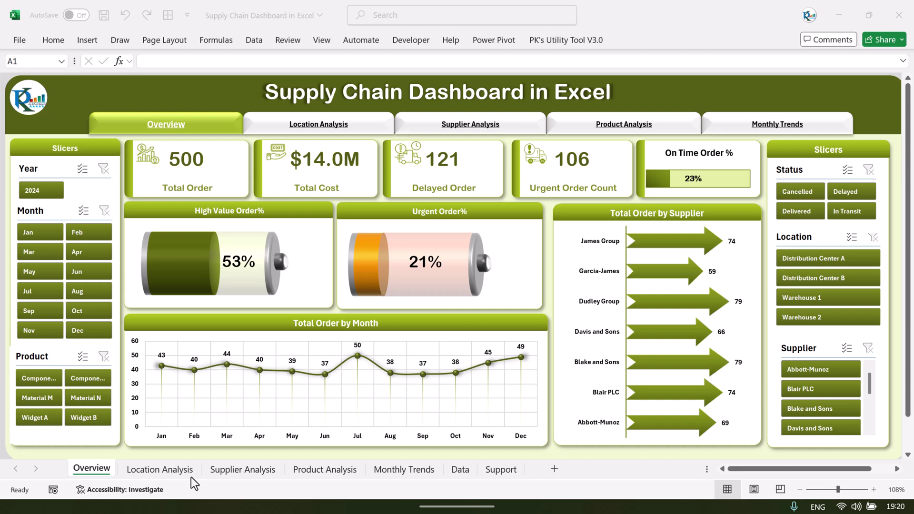
View the Location Analysis, Supplier Analysis, Product Analysis and Monthly Trends sheets in turn, and open the Data sheet.
{"action": "left_click", "coordinate": [174, 472]}
{"action": "left_click", "coordinate": [252, 473]}
{"action": "left_click", "coordinate": [316, 473]}
{"action": "left_click", "coordinate": [392, 474]}
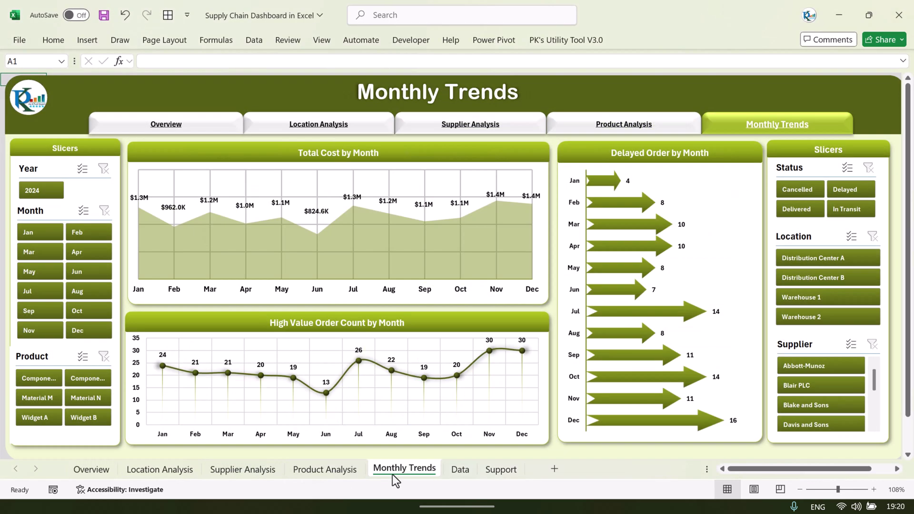
{"action": "left_click", "coordinate": [460, 471]}
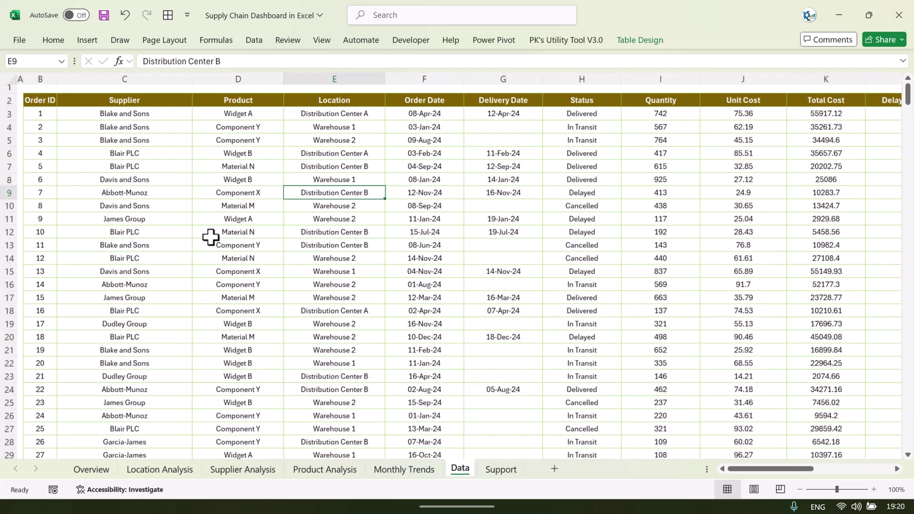
Examine the order table's columns from Order ID through Status by selecting their first entries.
{"action": "left_click_drag", "start_coordinate": [37, 113], "coordinate": [38, 198]}
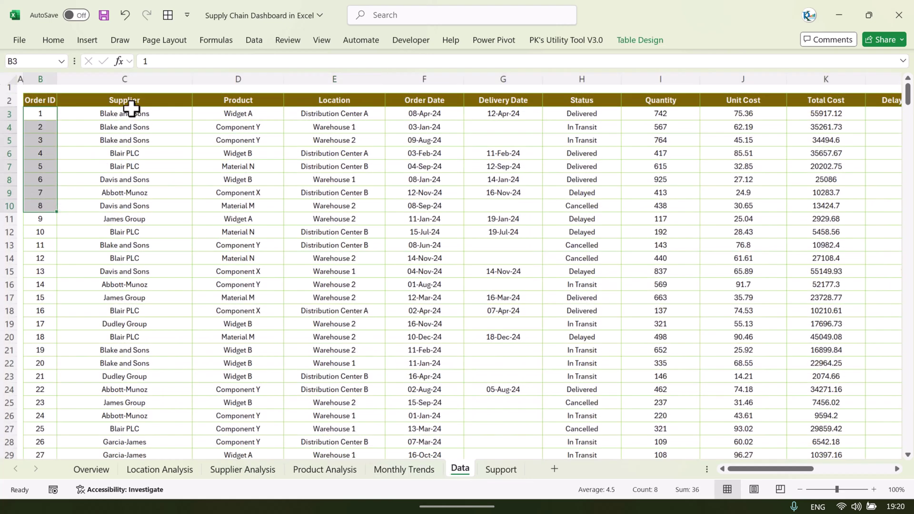
{"action": "left_click_drag", "start_coordinate": [129, 102], "coordinate": [139, 225]}
{"action": "left_click_drag", "start_coordinate": [236, 115], "coordinate": [235, 224]}
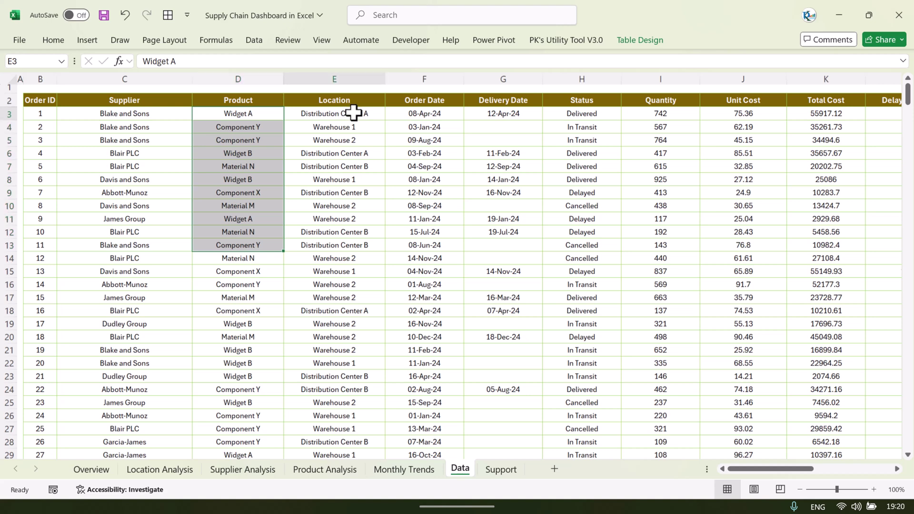
{"action": "left_click_drag", "start_coordinate": [334, 114], "coordinate": [348, 190]}
{"action": "left_click_drag", "start_coordinate": [445, 113], "coordinate": [425, 206]}
{"action": "left_click_drag", "start_coordinate": [548, 114], "coordinate": [548, 127]}
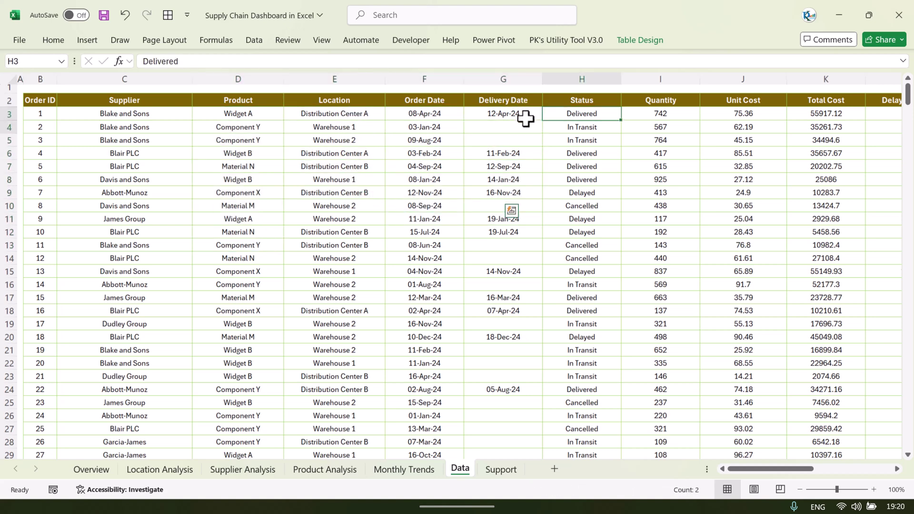
{"action": "left_click", "coordinate": [611, 119]}
Go through the first record's fields from Quantity across to High Value Order.
{"action": "key", "text": "Right"}
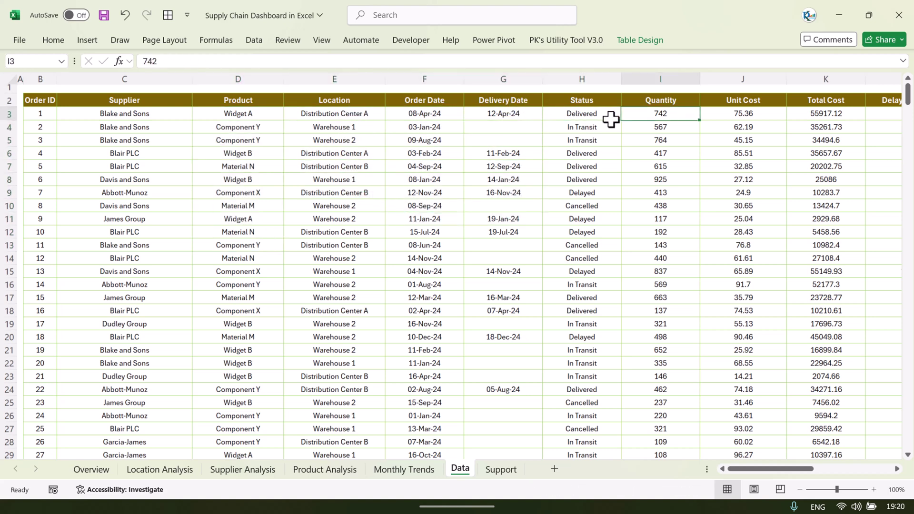
{"action": "key", "text": "Right"}
{"action": "key", "text": "Right"}
{"action": "key", "text": "Right"}
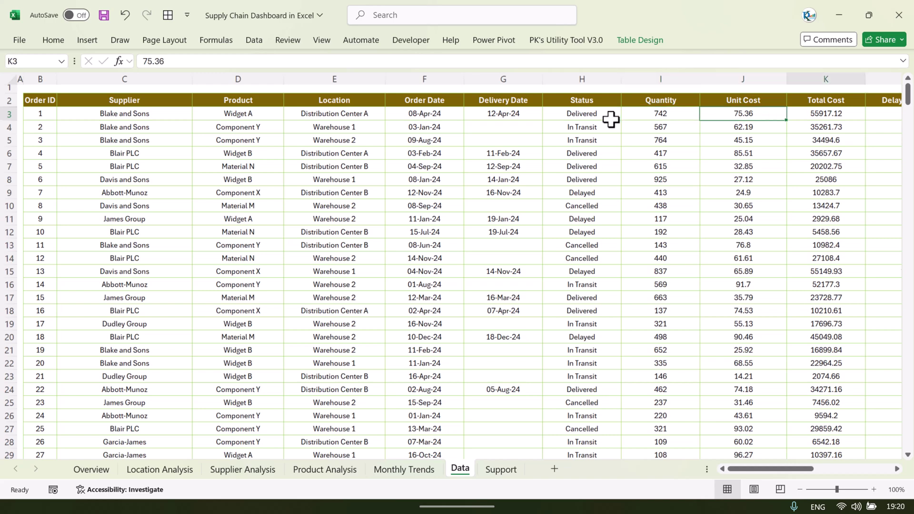
{"action": "key", "text": "Right"}
{"action": "key", "text": "Right"}
{"action": "key", "text": "Right"}
{"action": "key", "text": "Right"}
{"action": "key", "text": "Right"}
{"action": "key", "text": "Right"}
{"action": "key", "text": "Right"}
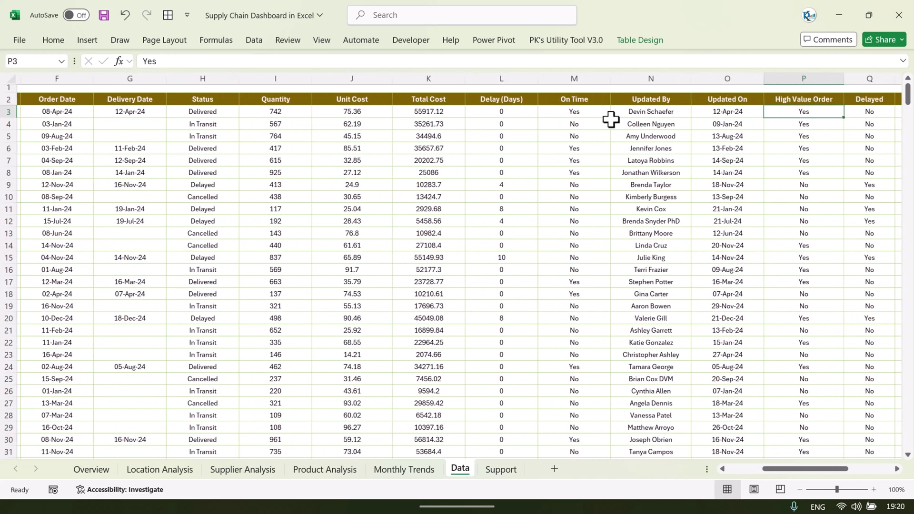
Examine the columns from Delay (Days) through High Value Order, and compare Total Cost with the High Value Order flags.
{"action": "left_click_drag", "start_coordinate": [365, 114], "coordinate": [361, 220]}
{"action": "left_click_drag", "start_coordinate": [433, 115], "coordinate": [423, 235]}
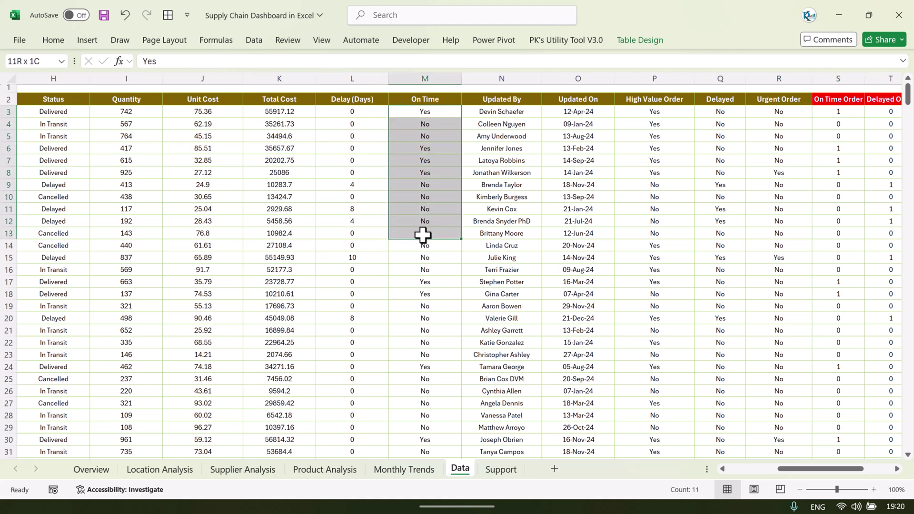
{"action": "left_click_drag", "start_coordinate": [530, 116], "coordinate": [521, 231]}
{"action": "left_click_drag", "start_coordinate": [595, 114], "coordinate": [584, 215]}
{"action": "left_click_drag", "start_coordinate": [656, 114], "coordinate": [663, 198]}
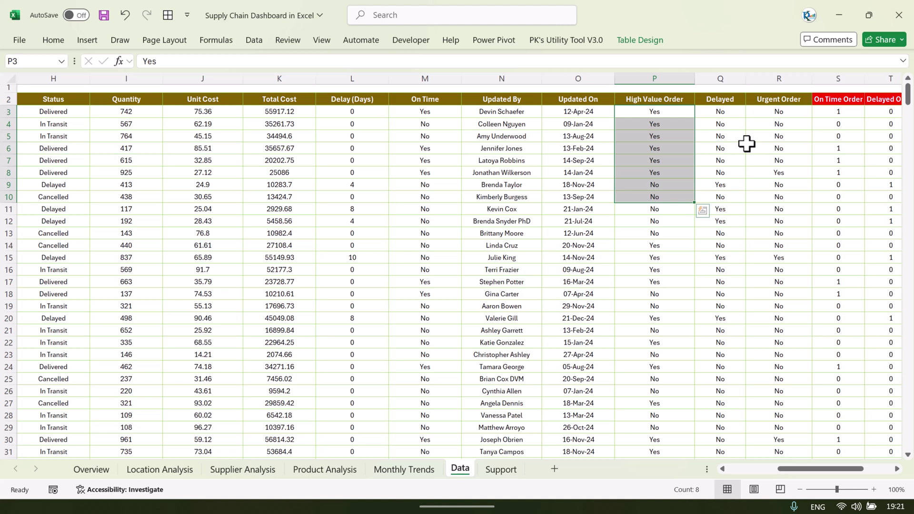
{"action": "left_click", "coordinate": [278, 113]}
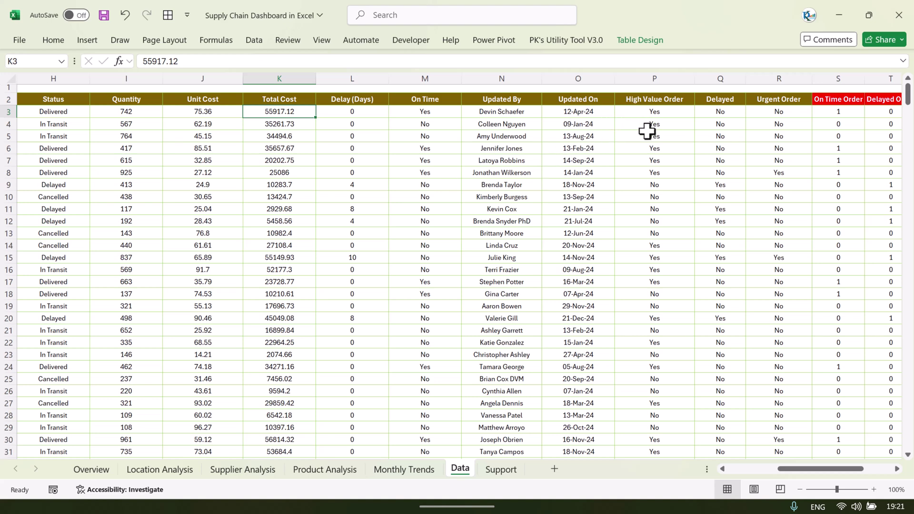
{"action": "left_click_drag", "start_coordinate": [653, 112], "coordinate": [662, 185]}
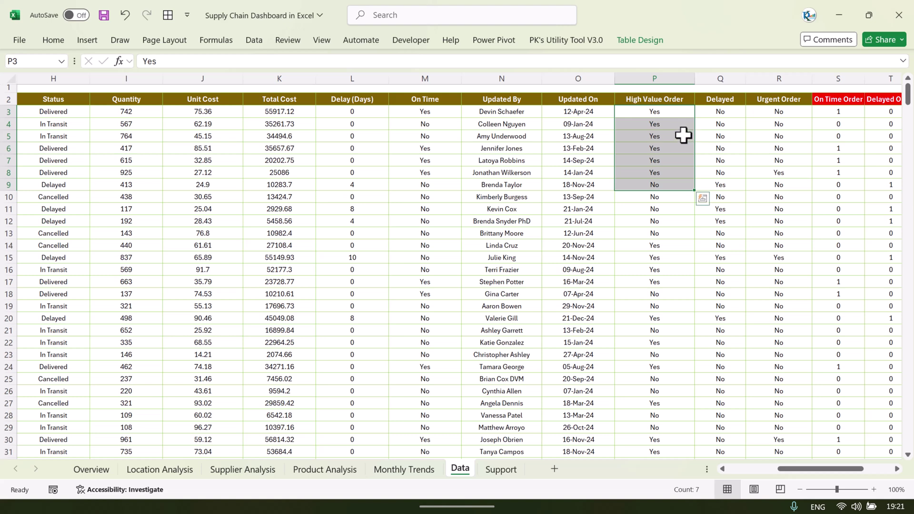
Check the Delayed and Urgent Order fields of the first record and bring the red-headed columns into view.
{"action": "scroll", "coordinate": [683, 137], "scroll_direction": "right", "scroll_amount": 3}
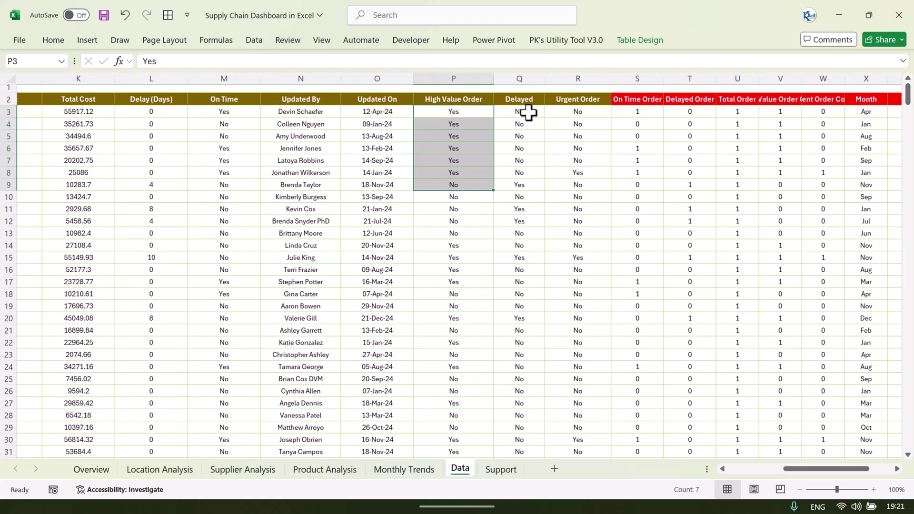
{"action": "key", "text": "Left"}
{"action": "key", "text": "Right"}
{"action": "key", "text": "Right"}
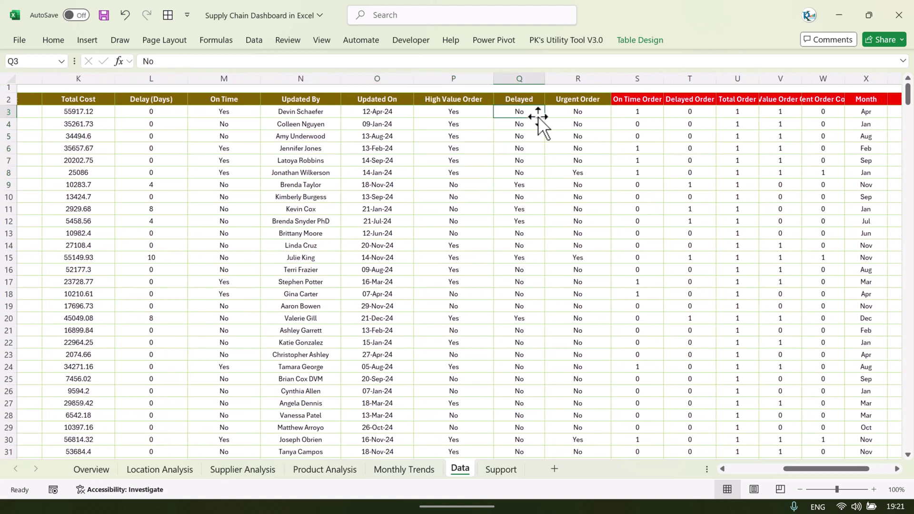
{"action": "key", "text": "Right"}
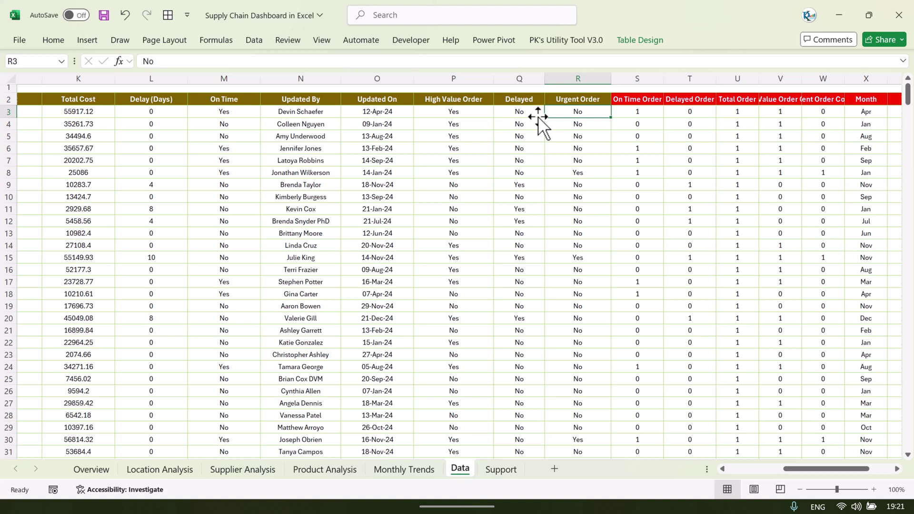
{"action": "scroll", "coordinate": [538, 116], "scroll_direction": "right", "scroll_amount": 3}
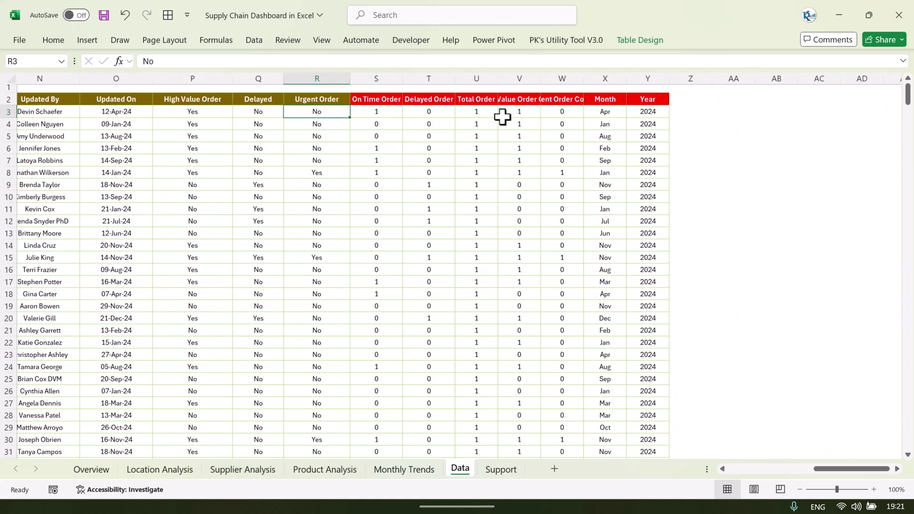
Inspect the formulas of the On Time Order and Delayed Order columns in the first record.
{"action": "left_click", "coordinate": [372, 98]}
{"action": "key", "text": "Down"}
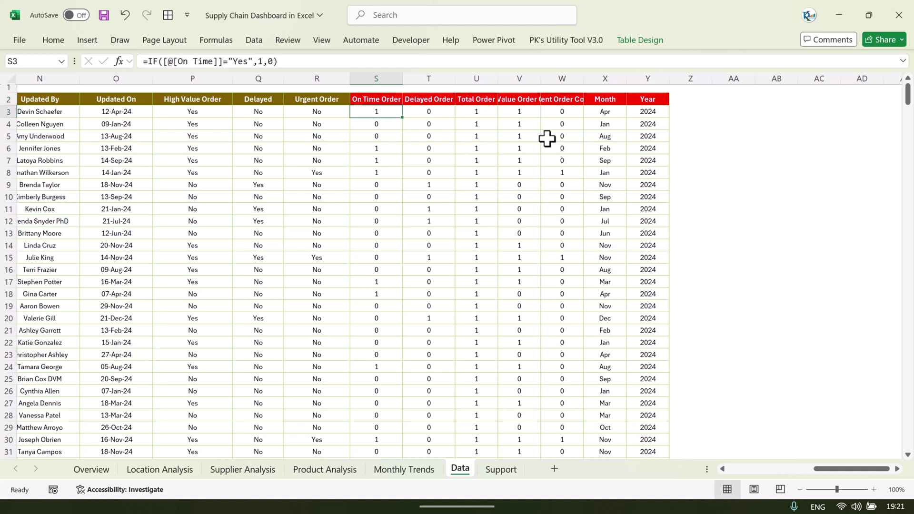
{"action": "key", "text": "Up"}
{"action": "key", "text": "Down"}
{"action": "key", "text": "Right"}
{"action": "key", "text": "Up"}
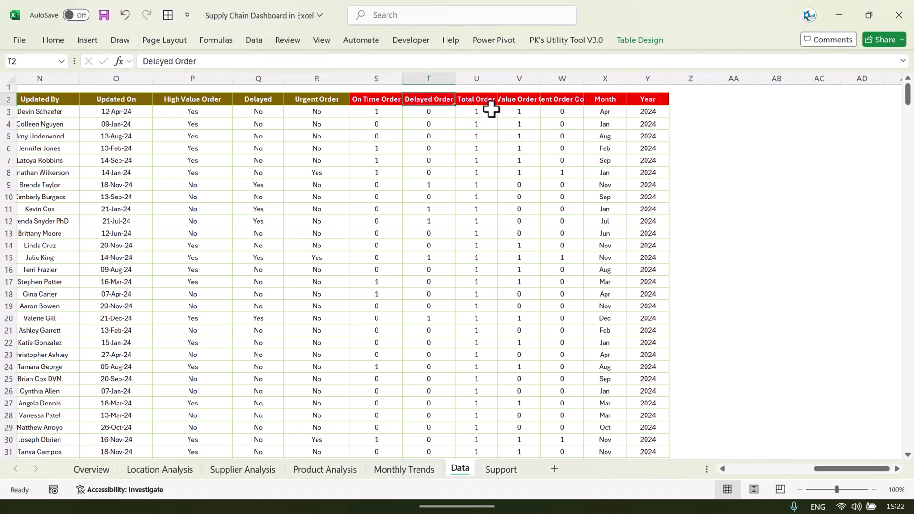
{"action": "key", "text": "Down"}
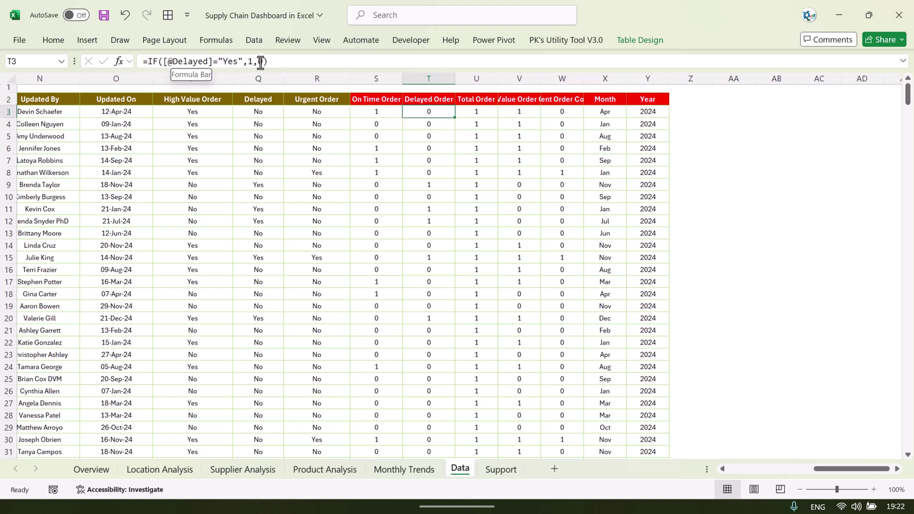
Inspect the first record's formulas for Total Order, High Value Order Count, Urgent Order Count, Month and Year.
{"action": "left_click", "coordinate": [486, 113]}
{"action": "left_click", "coordinate": [523, 109]}
{"action": "left_click", "coordinate": [560, 109]}
{"action": "left_click", "coordinate": [604, 109]}
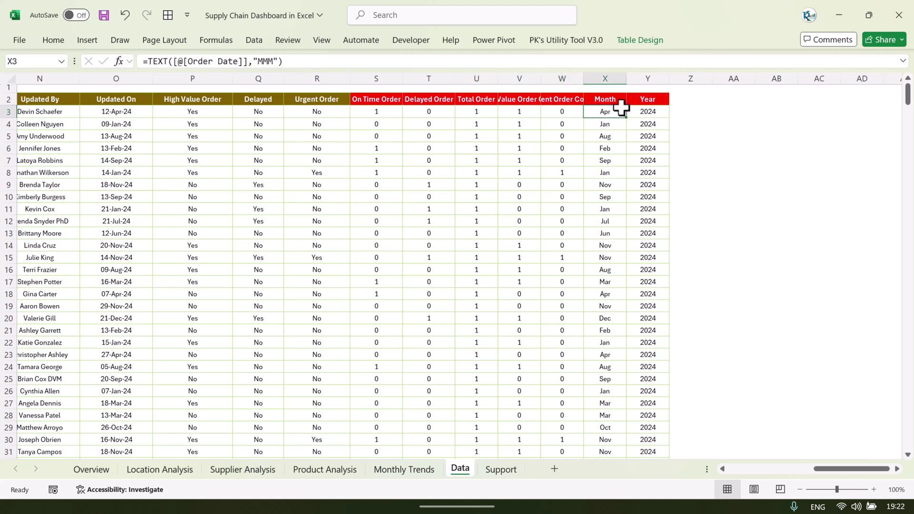
{"action": "left_click", "coordinate": [647, 109]}
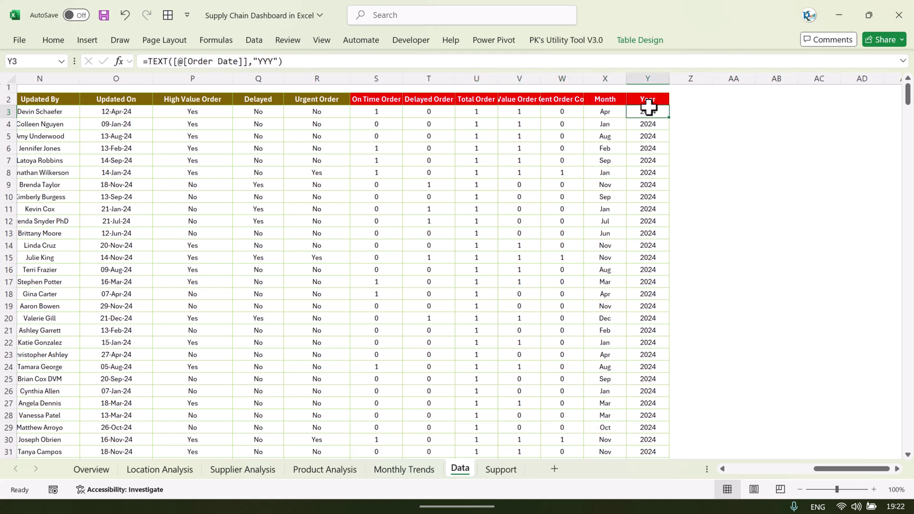
Fit the High Value Order Count and Urgent Order Count columns to their headers, and review the calculated cells S3:Y3.
{"action": "double_click", "coordinate": [584, 77]}
{"action": "double_click", "coordinate": [542, 75]}
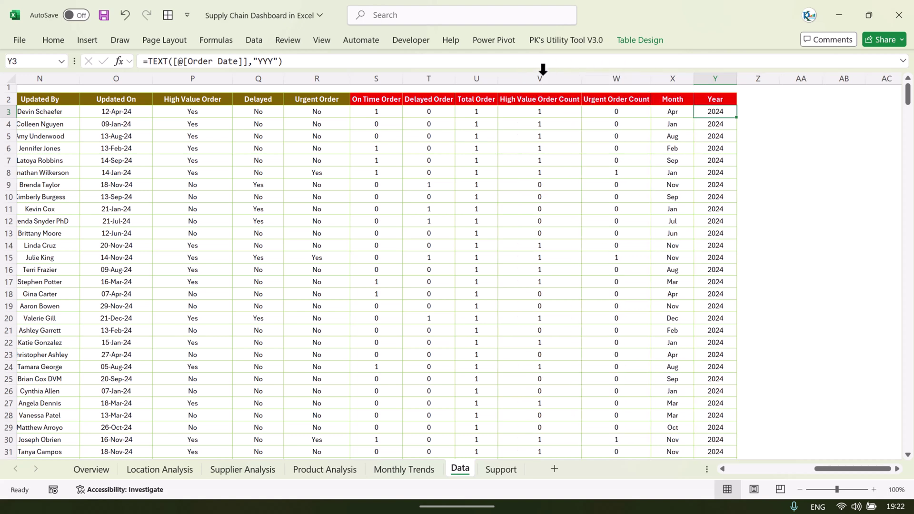
{"action": "left_click_drag", "start_coordinate": [364, 111], "coordinate": [728, 115]}
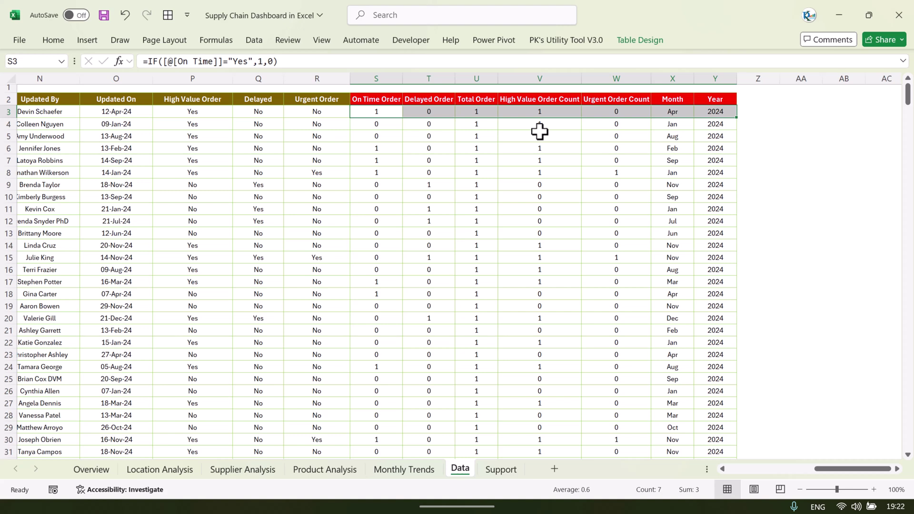
{"action": "left_click", "coordinate": [517, 126]}
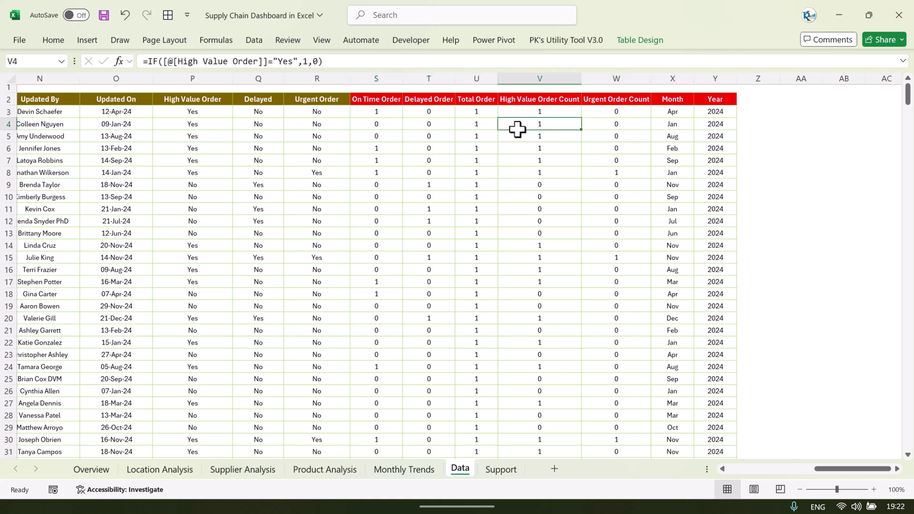
Open the Support sheet and inspect the Total Order, Total Cost, Delayed Order and Urgent Order Count pivot tables.
{"action": "left_click", "coordinate": [500, 470]}
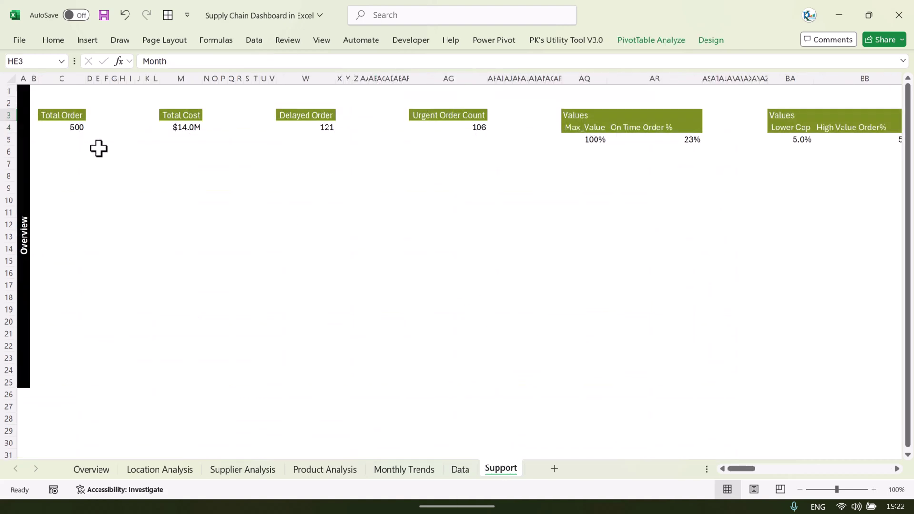
{"action": "left_click", "coordinate": [69, 125]}
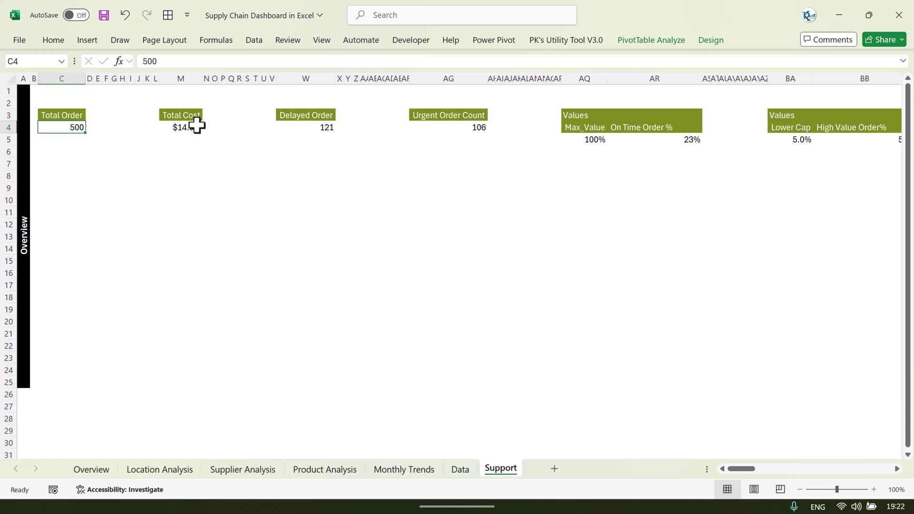
{"action": "left_click", "coordinate": [195, 126]}
{"action": "left_click", "coordinate": [298, 125]}
{"action": "left_click", "coordinate": [464, 126]}
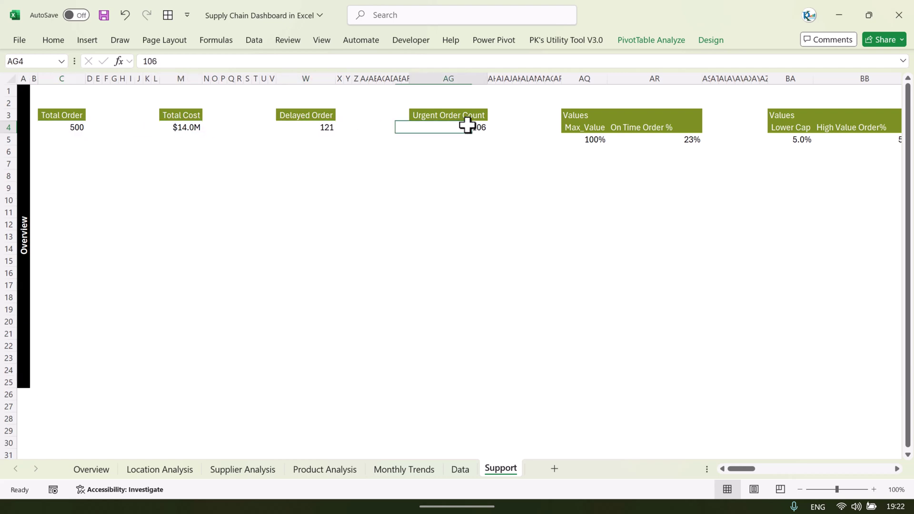
{"action": "left_click", "coordinate": [70, 125]}
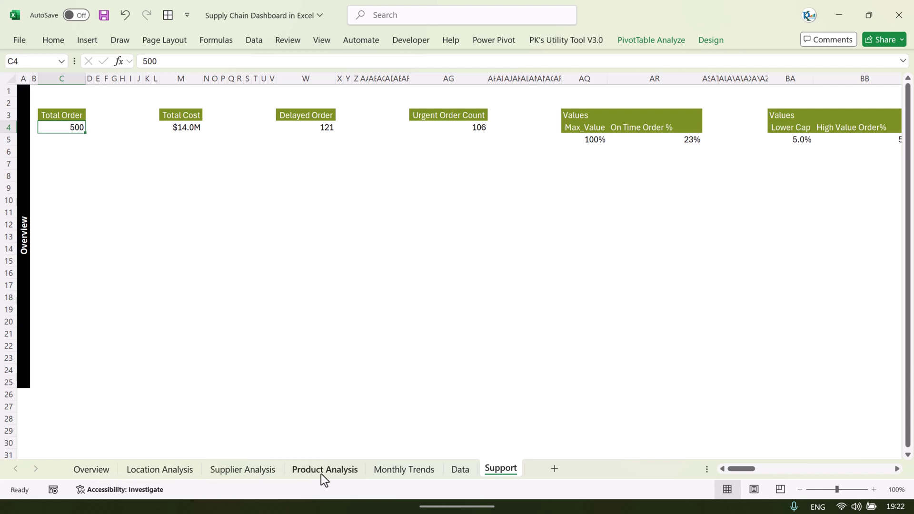
Return to the Data sheet and move up through the Delayed column of the order table.
{"action": "left_click", "coordinate": [365, 202]}
{"action": "left_click", "coordinate": [461, 470]}
{"action": "left_click", "coordinate": [281, 161]}
{"action": "key", "text": "Up"}
{"action": "key", "text": "Up"}
{"action": "key", "text": "Up"}
{"action": "key", "text": "Up"}
{"action": "key", "text": "Up"}
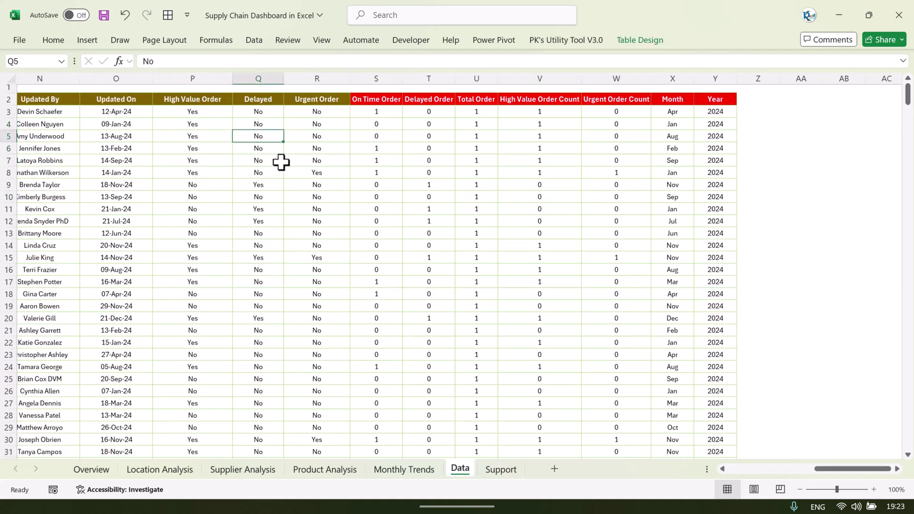
Clear every record below the first one across all columns of the Data sheet's order table.
{"action": "key", "text": "Right"}
{"action": "key", "text": "Down"}
{"action": "key", "text": "ctrl+Left"}
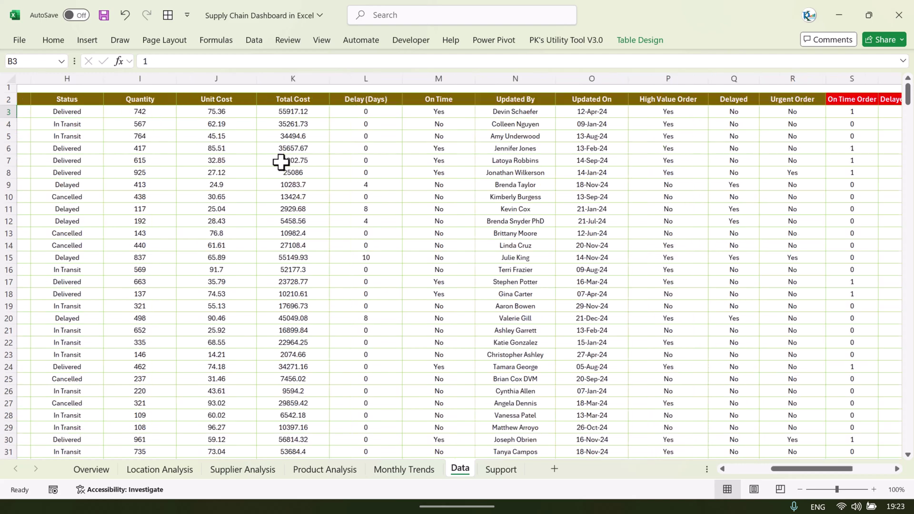
{"action": "key", "text": "Down"}
{"action": "key", "text": "ctrl+shift+Right"}
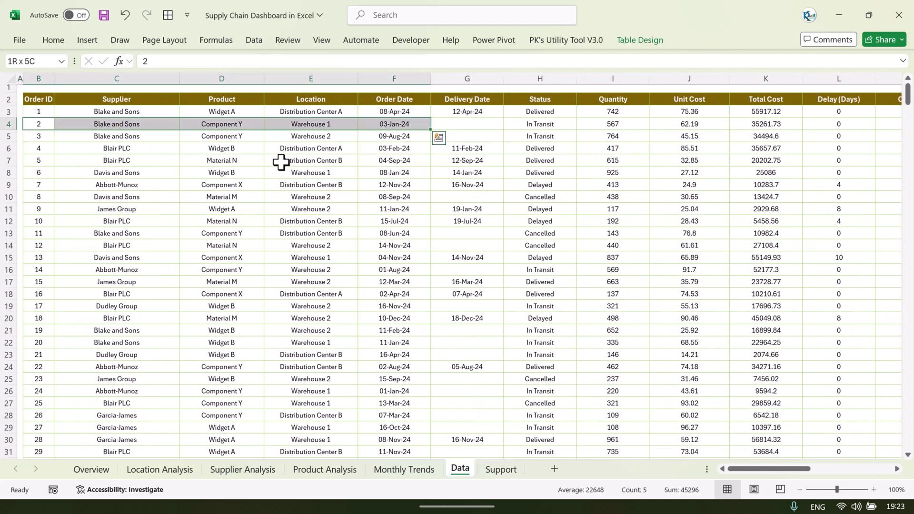
{"action": "key", "text": "ctrl+q"}
{"action": "key", "text": "Right"}
{"action": "key", "text": "Escape"}
{"action": "key", "text": "ctrl+shift+Right"}
{"action": "key", "text": "ctrl+shift+Right"}
{"action": "key", "text": "ctrl+shift+Down"}
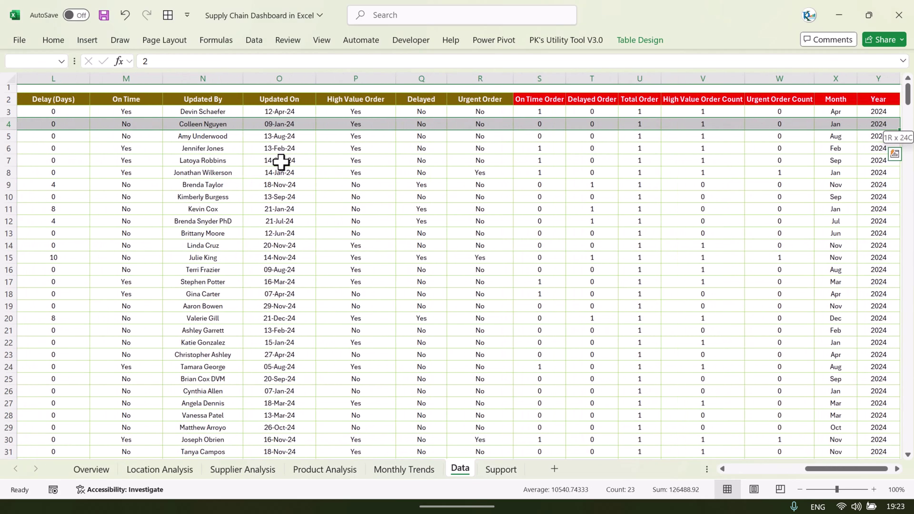
{"action": "key", "text": "ctrl+minus"}
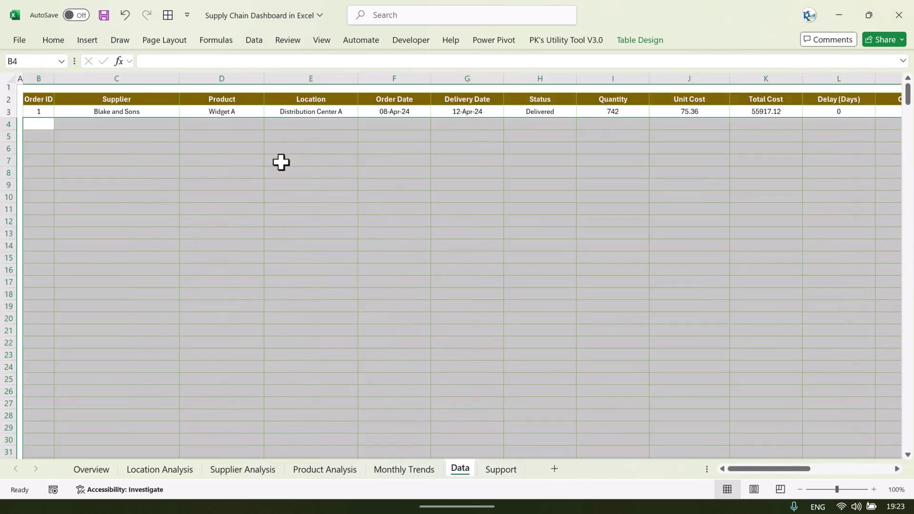
Select the first record's entry cells from Urgent Order back to Order ID, and undo the clearing of the other records.
{"action": "key", "text": "ctrl+Up"}
{"action": "key", "text": "ctrl+Right"}
{"action": "key", "text": "Left"}
{"action": "key", "text": "Left"}
{"action": "key", "text": "Left"}
{"action": "key", "text": "Left"}
{"action": "key", "text": "Left"}
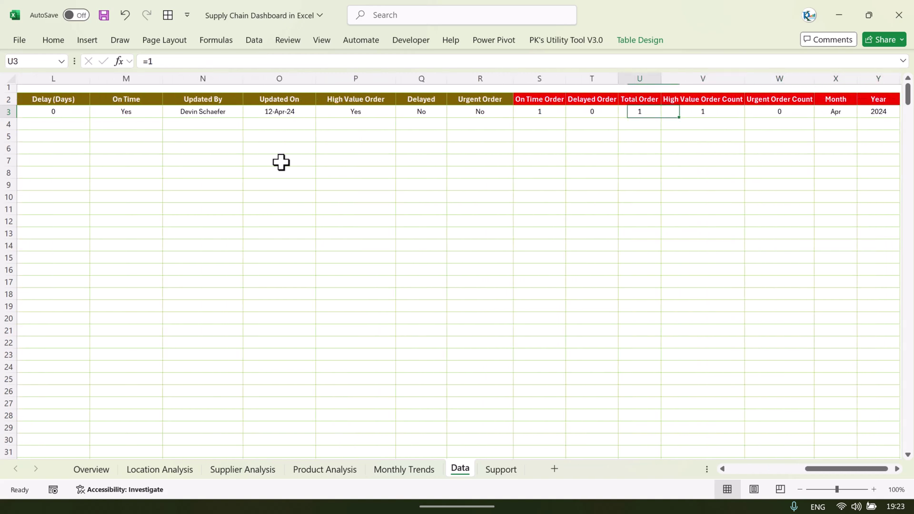
{"action": "key", "text": "Left"}
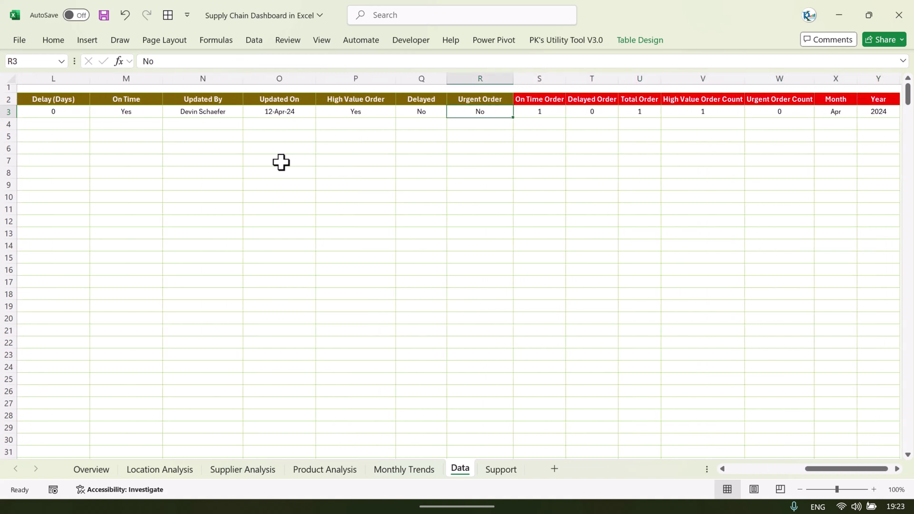
{"action": "key", "text": "ctrl+shift+Left"}
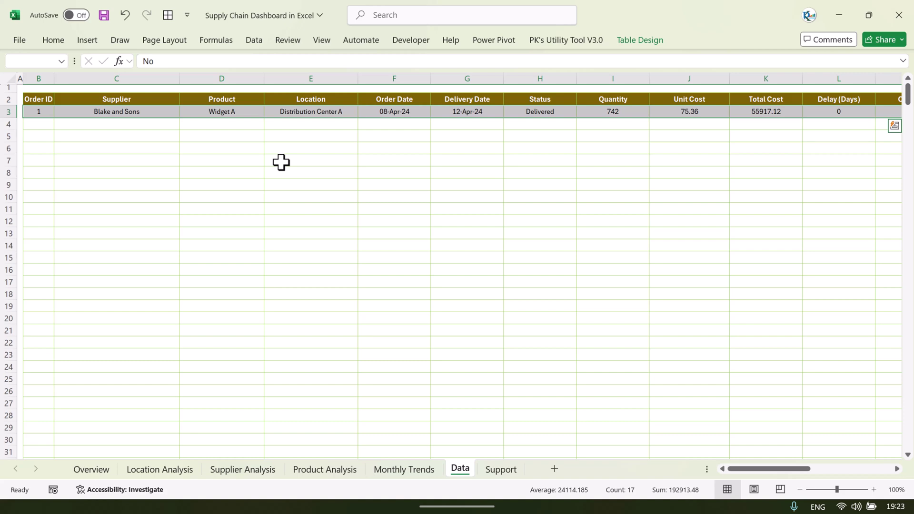
{"action": "key", "text": "ctrl+z"}
{"action": "left_click", "coordinate": [271, 160]}
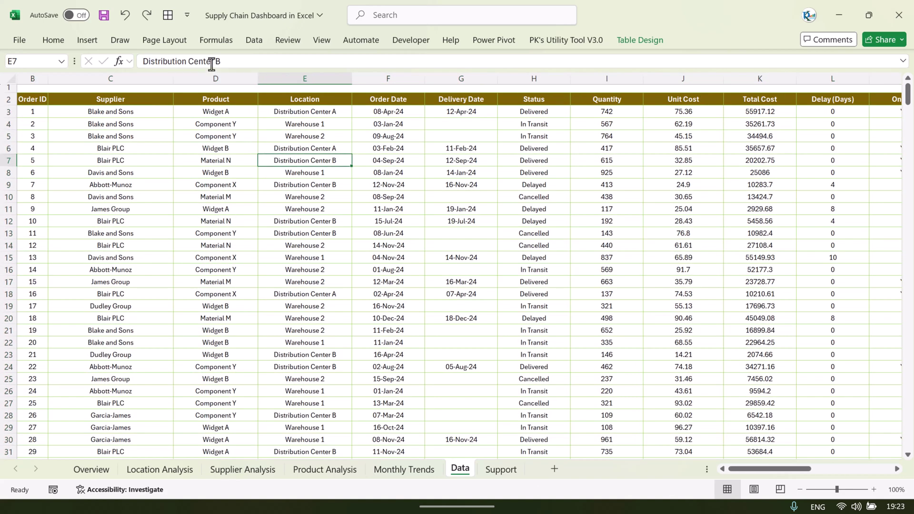
Show the Refresh All options for the workbook's data and close them without running a refresh.
{"action": "left_click", "coordinate": [255, 41]}
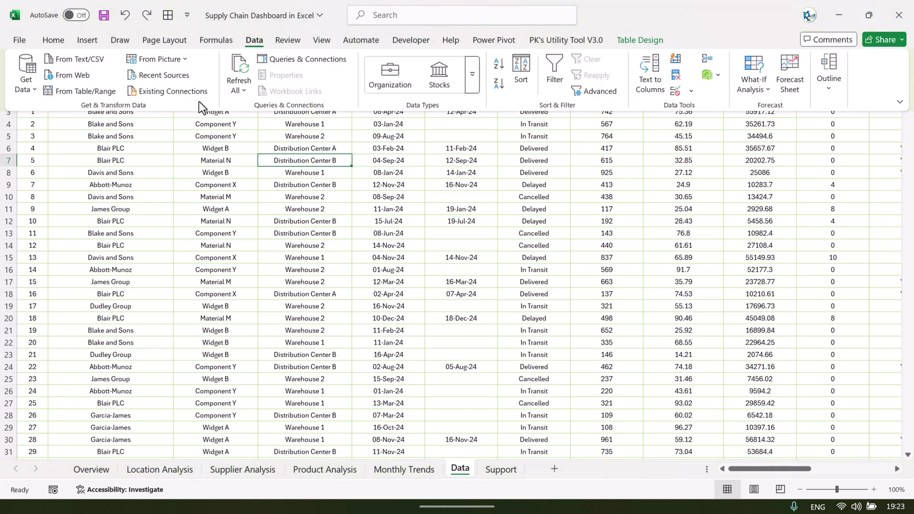
{"action": "left_click", "coordinate": [238, 87]}
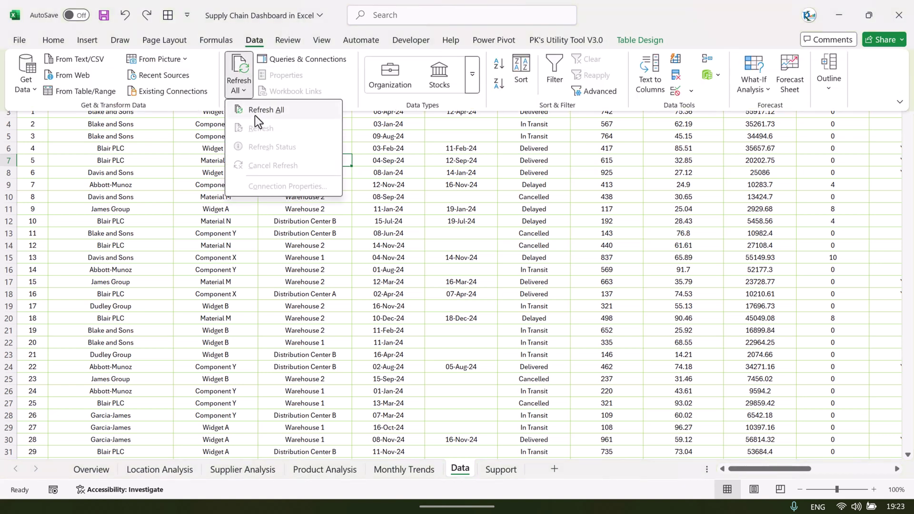
{"action": "left_click", "coordinate": [222, 196]}
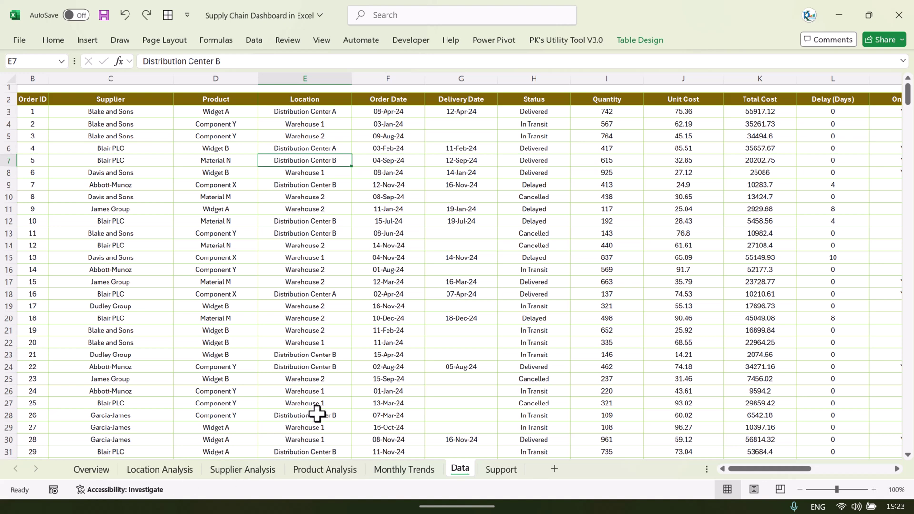
Compare the Support sheet's Total Order and Total Cost pivot tables with the matching cards on the Overview page.
{"action": "left_click", "coordinate": [500, 469]}
{"action": "left_click", "coordinate": [66, 126]}
{"action": "left_click", "coordinate": [186, 127]}
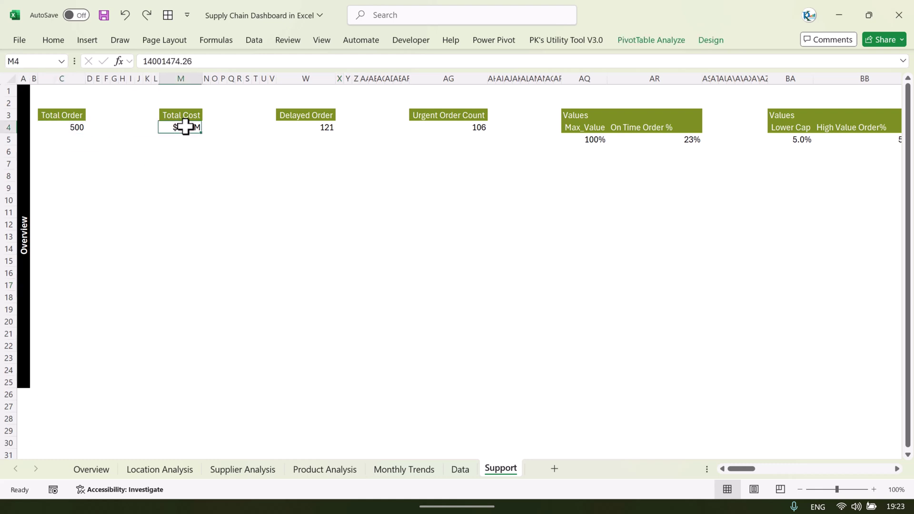
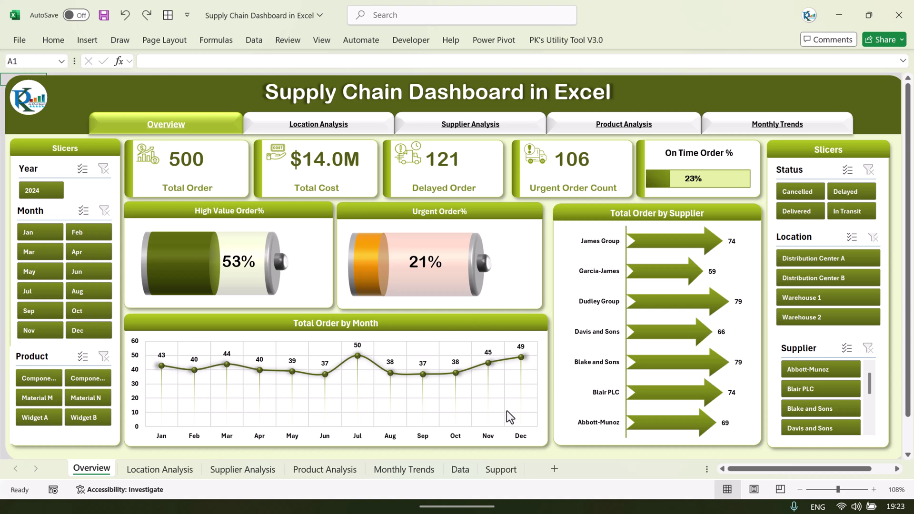
{"action": "left_click", "coordinate": [497, 468]}
{"action": "left_click", "coordinate": [76, 126]}
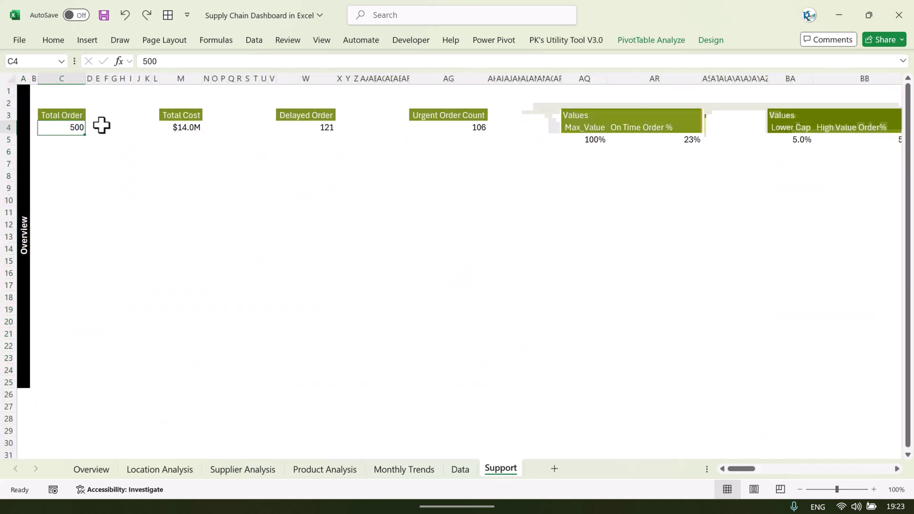
{"action": "left_click", "coordinate": [185, 127]}
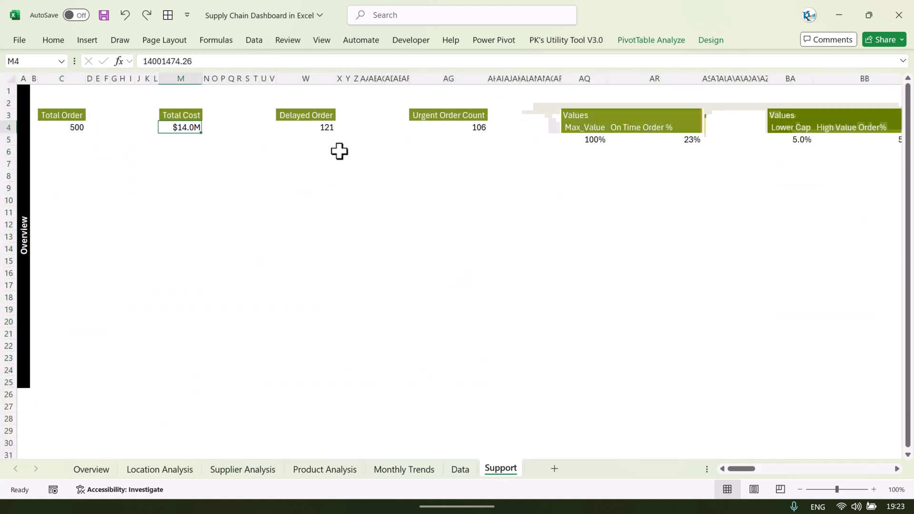
Inspect the Support sheet's Delayed Order and Urgent Order Count pivot tables, continuing past the On Time Order % table.
{"action": "scroll", "coordinate": [336, 151], "scroll_direction": "right", "scroll_amount": 2}
{"action": "left_click", "coordinate": [263, 125]}
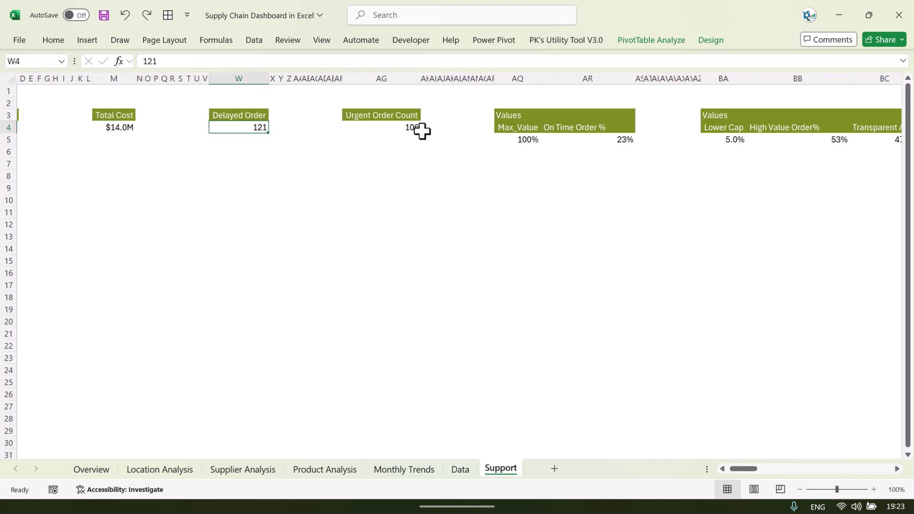
{"action": "scroll", "coordinate": [391, 133], "scroll_direction": "right", "scroll_amount": 2}
{"action": "left_click", "coordinate": [275, 127]}
{"action": "left_click", "coordinate": [411, 139]}
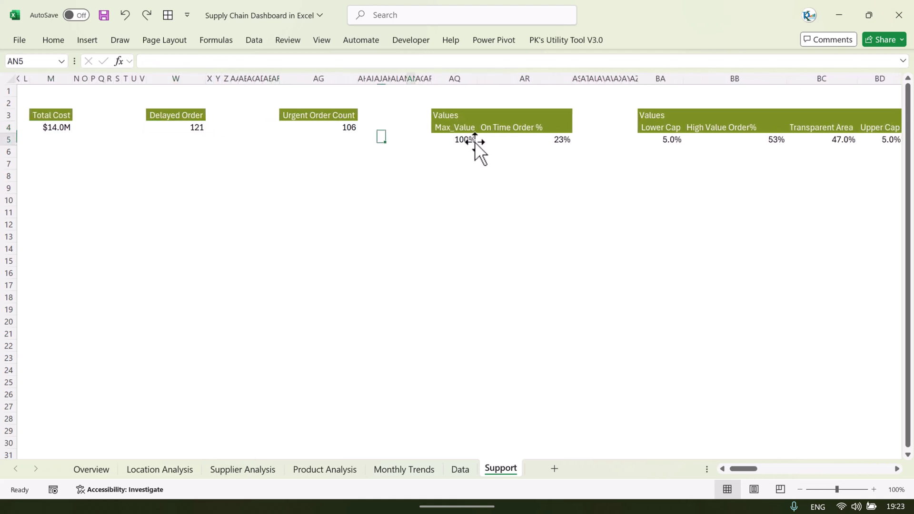
{"action": "key", "text": "Right"}
{"action": "key", "text": "Right"}
{"action": "key", "text": "Right"}
{"action": "key", "text": "Right"}
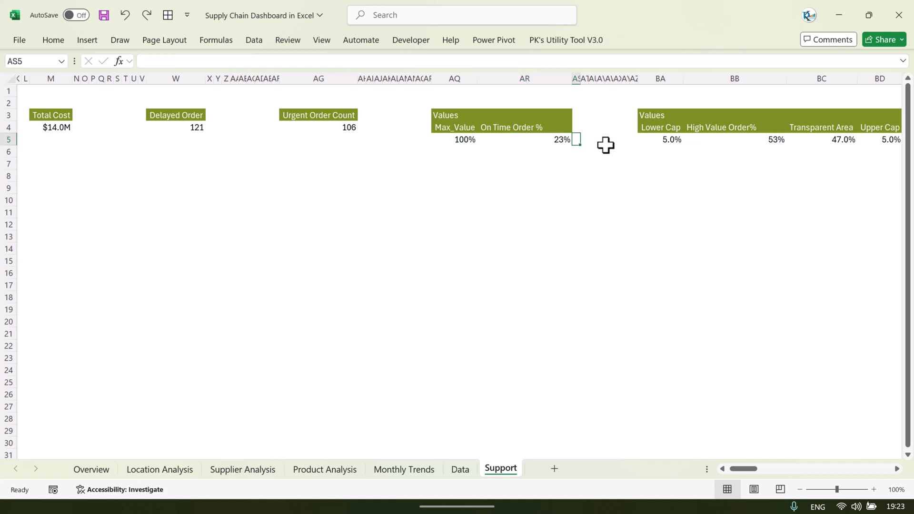
{"action": "scroll", "coordinate": [606, 146], "scroll_direction": "right", "scroll_amount": 1}
{"action": "scroll", "coordinate": [605, 145], "scroll_direction": "right", "scroll_amount": 1}
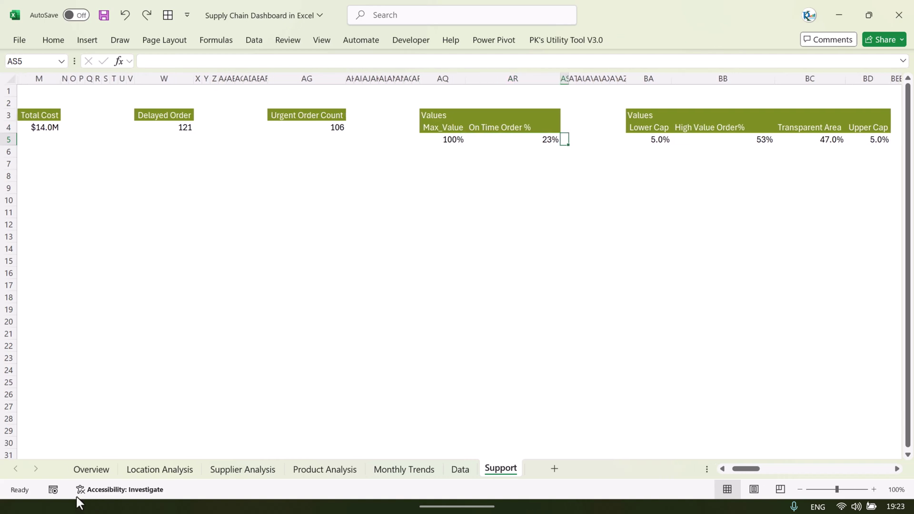
Compare the Overview page's On Time Order % bar with the Max_Value and On Time Order % cells on the Support sheet.
{"action": "left_click", "coordinate": [91, 470]}
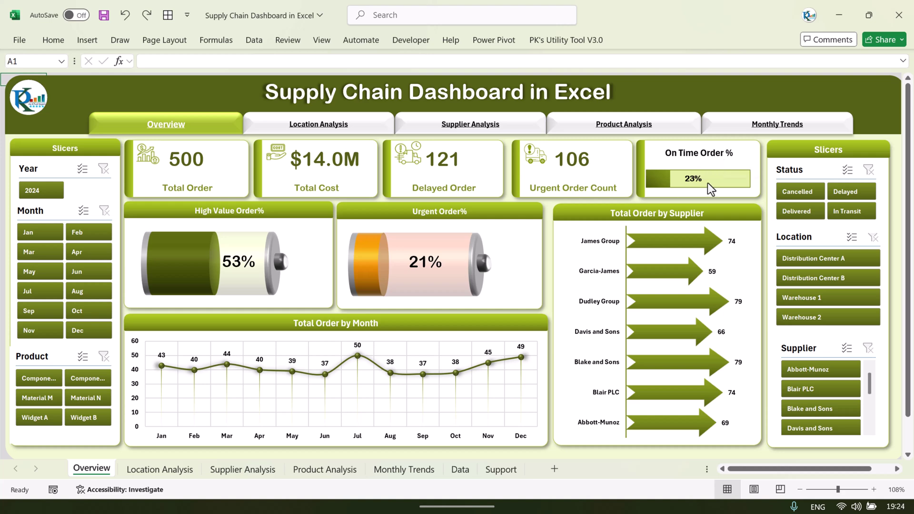
{"action": "left_click", "coordinate": [499, 469]}
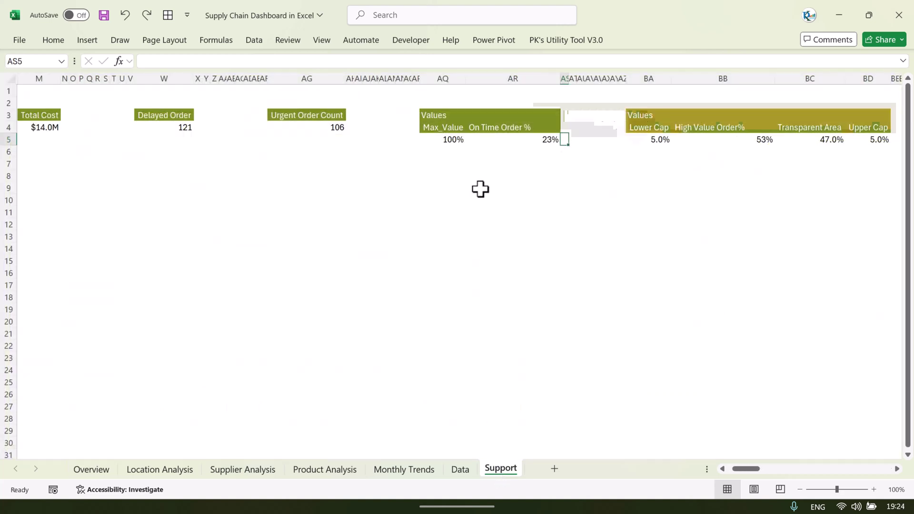
{"action": "left_click", "coordinate": [452, 138]}
{"action": "left_click", "coordinate": [539, 138]}
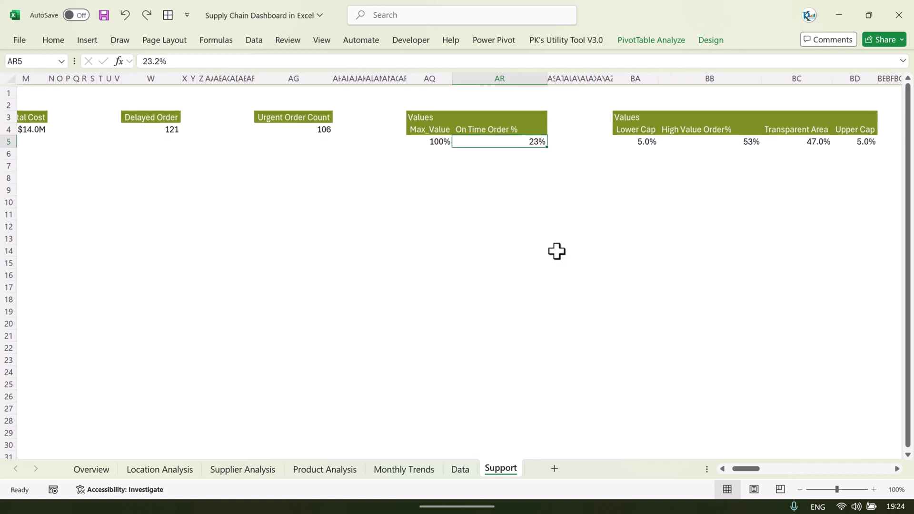
Match the Overview's High Value Order% and Urgent Order% charts to their Support pivot tables, continuing to the monthly Total Order table.
{"action": "left_click", "coordinate": [89, 471]}
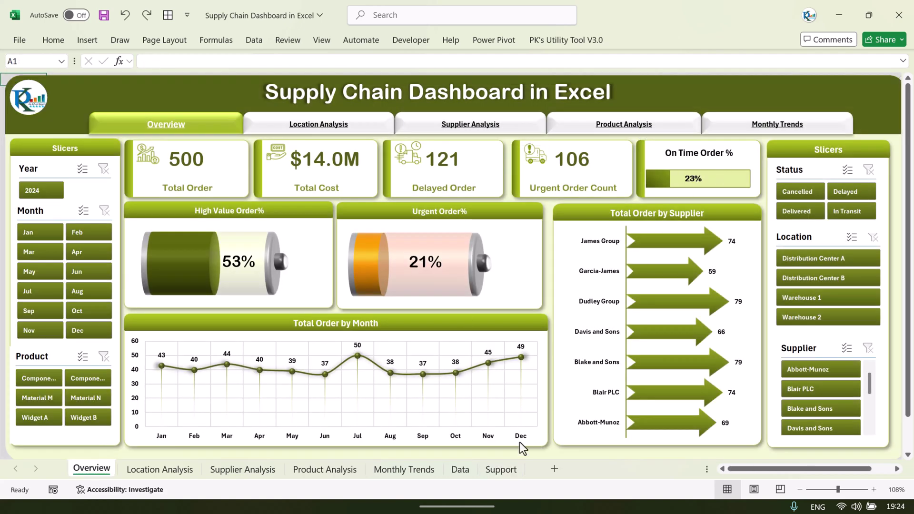
{"action": "left_click", "coordinate": [501, 469]}
{"action": "scroll", "coordinate": [749, 194], "scroll_direction": "right", "scroll_amount": 5}
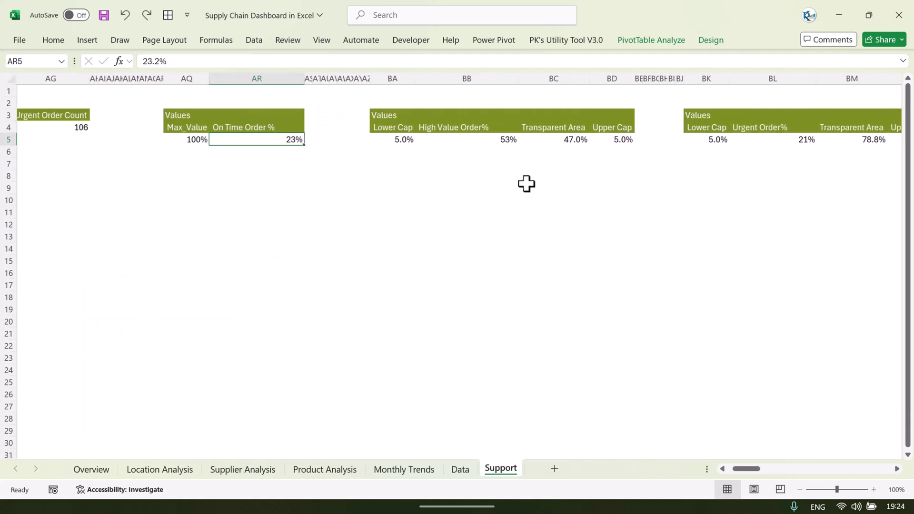
{"action": "scroll", "coordinate": [527, 183], "scroll_direction": "right", "scroll_amount": 3}
{"action": "key", "text": "Left"}
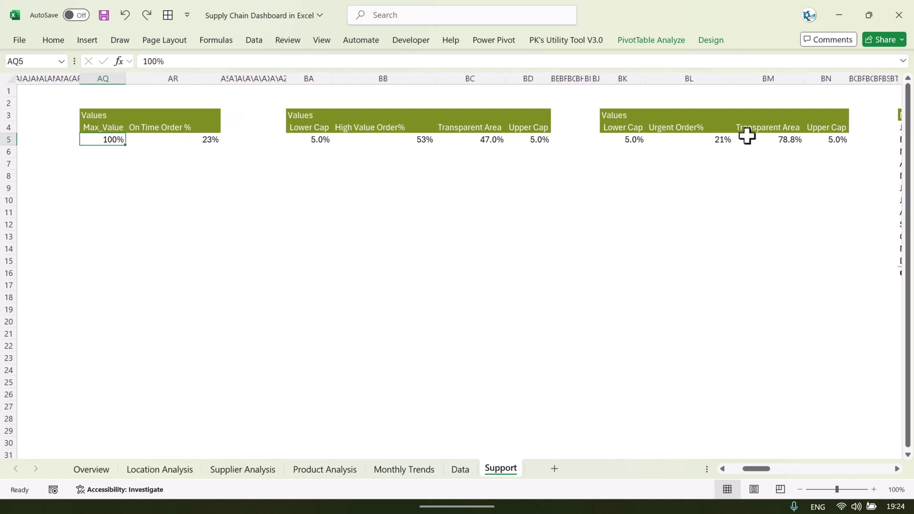
{"action": "scroll", "coordinate": [747, 136], "scroll_direction": "right", "scroll_amount": 8}
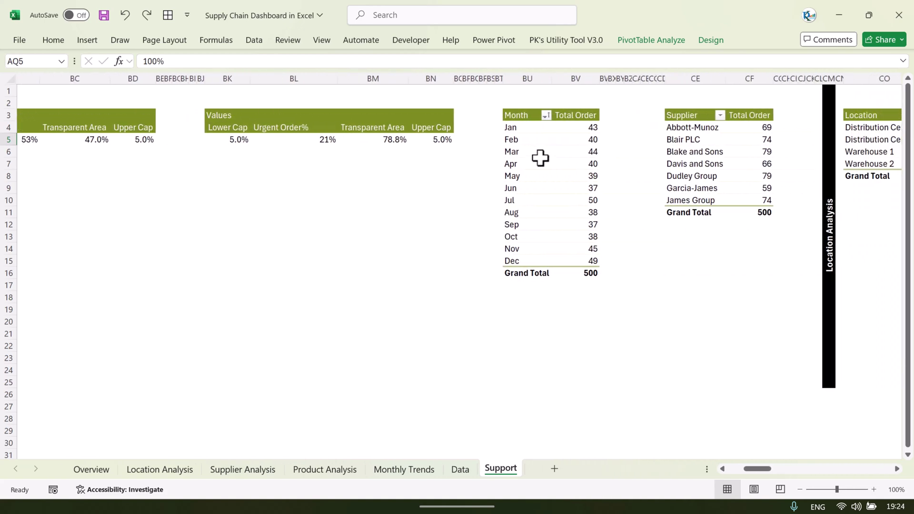
{"action": "scroll", "coordinate": [540, 157], "scroll_direction": "right", "scroll_amount": 1}
Compare the Overview's Total Order charts by month and by supplier with their pivot tables on the Support sheet.
{"action": "left_click", "coordinate": [91, 470]}
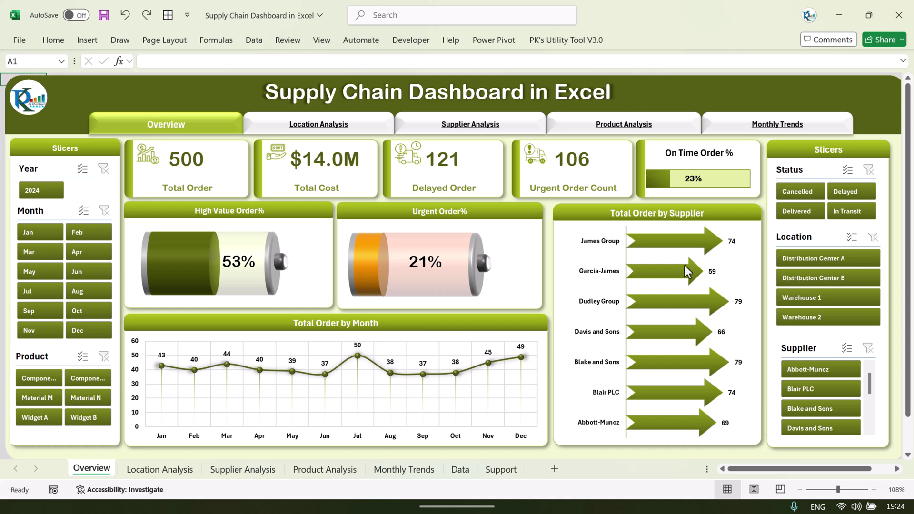
{"action": "left_click", "coordinate": [499, 469]}
{"action": "scroll", "coordinate": [666, 143], "scroll_direction": "right", "scroll_amount": 3}
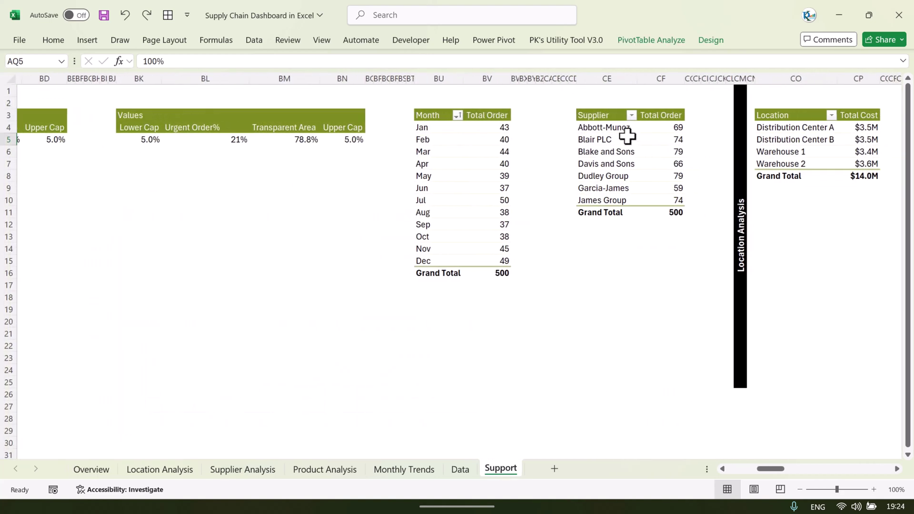
{"action": "left_click", "coordinate": [91, 469]}
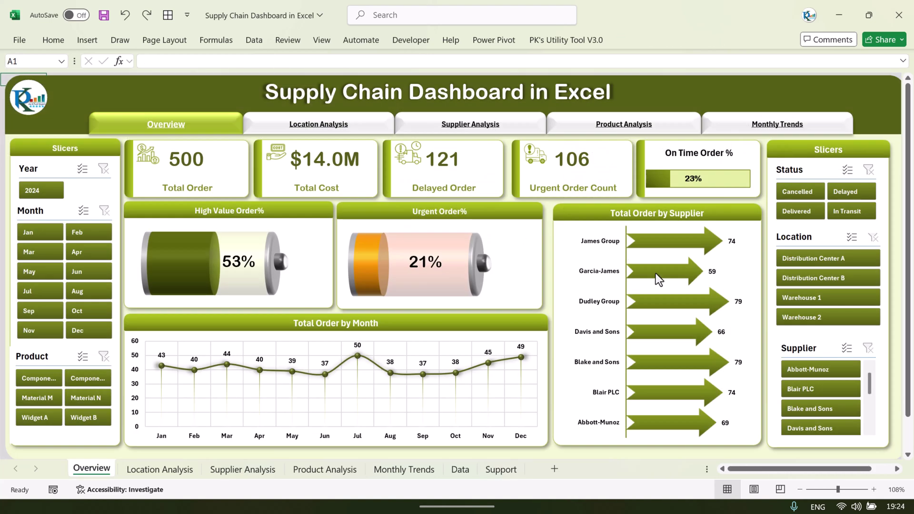
{"action": "left_click", "coordinate": [500, 469]}
Examine the Support sheet's Location Analysis section and compare its location pivot tables with the Location Analysis page.
{"action": "scroll", "coordinate": [777, 228], "scroll_direction": "right", "scroll_amount": 5}
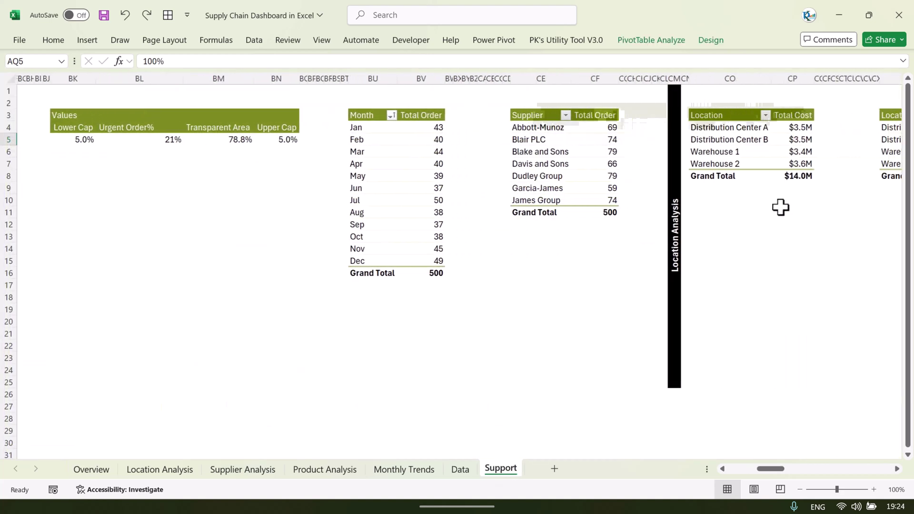
{"action": "scroll", "coordinate": [550, 233], "scroll_direction": "right", "scroll_amount": 2}
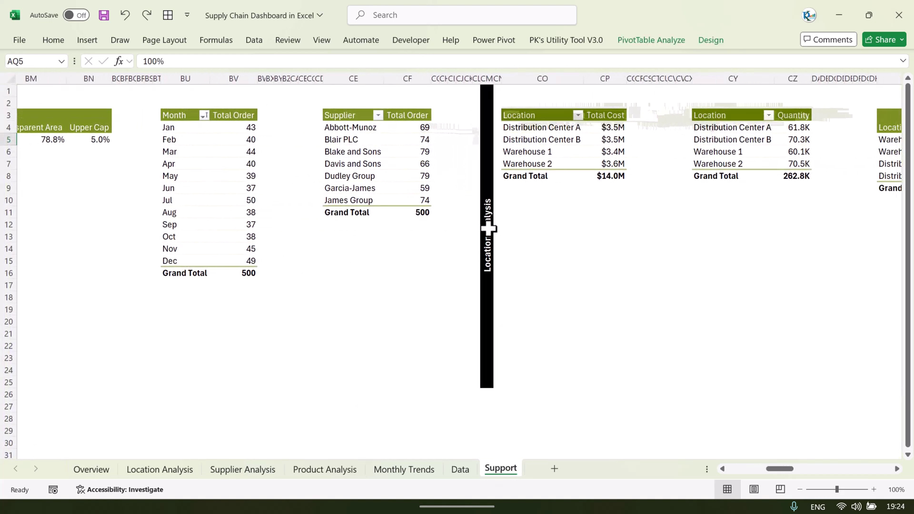
{"action": "left_click", "coordinate": [486, 229]}
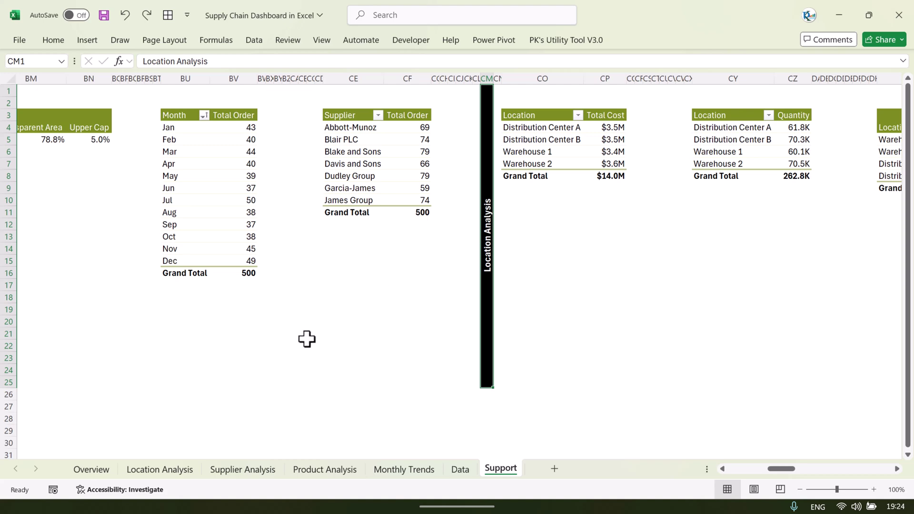
{"action": "left_click", "coordinate": [177, 472]}
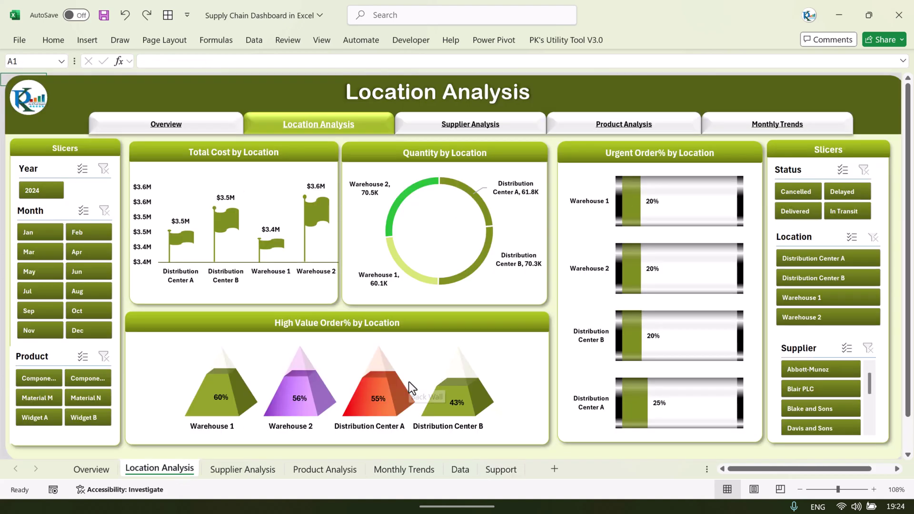
{"action": "left_click", "coordinate": [506, 471]}
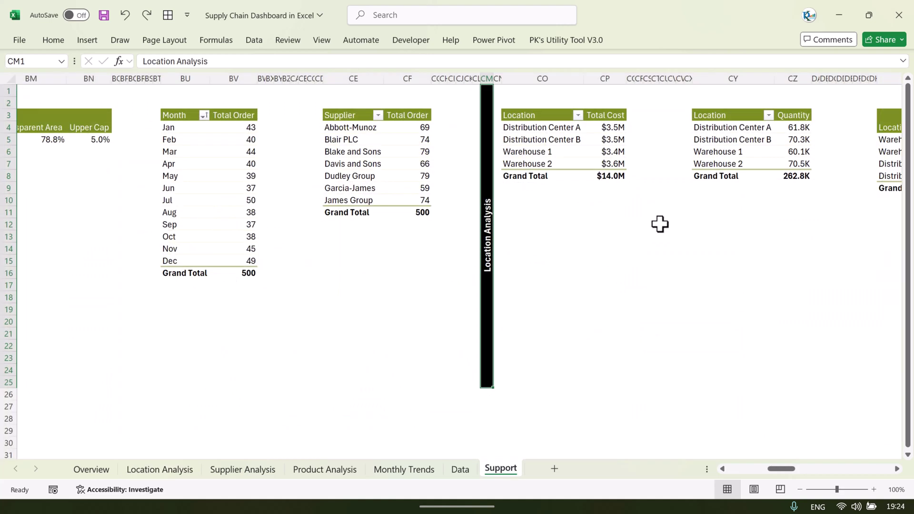
{"action": "scroll", "coordinate": [657, 224], "scroll_direction": "right", "scroll_amount": 6}
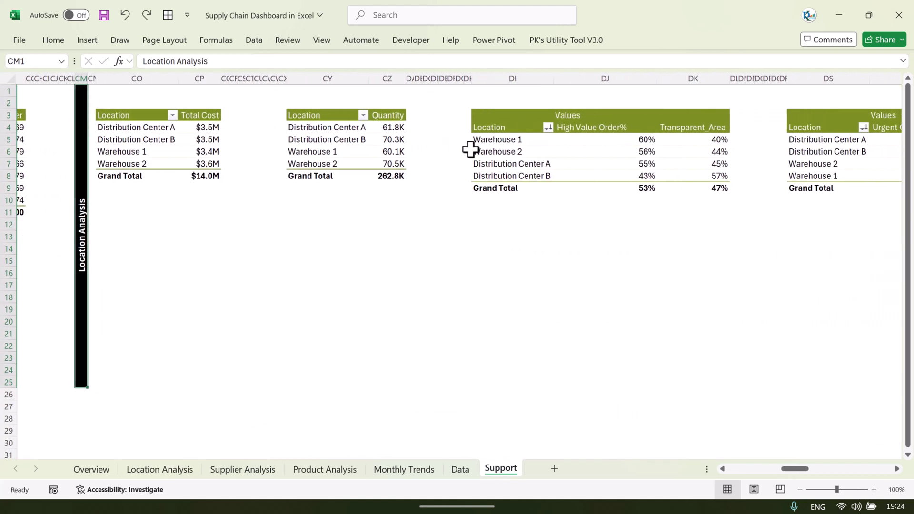
Examine the Supplier Analysis, Product Analysis and Monthly Trends pivot table sections on the Support sheet.
{"action": "scroll", "coordinate": [750, 154], "scroll_direction": "right", "scroll_amount": 8}
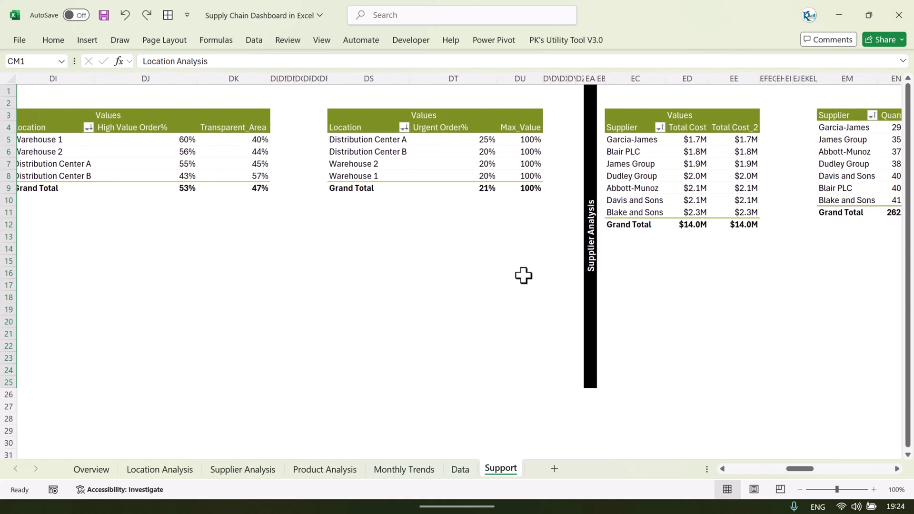
{"action": "left_click_drag", "start_coordinate": [274, 237], "coordinate": [590, 238]}
{"action": "scroll", "coordinate": [617, 236], "scroll_direction": "right", "scroll_amount": 8}
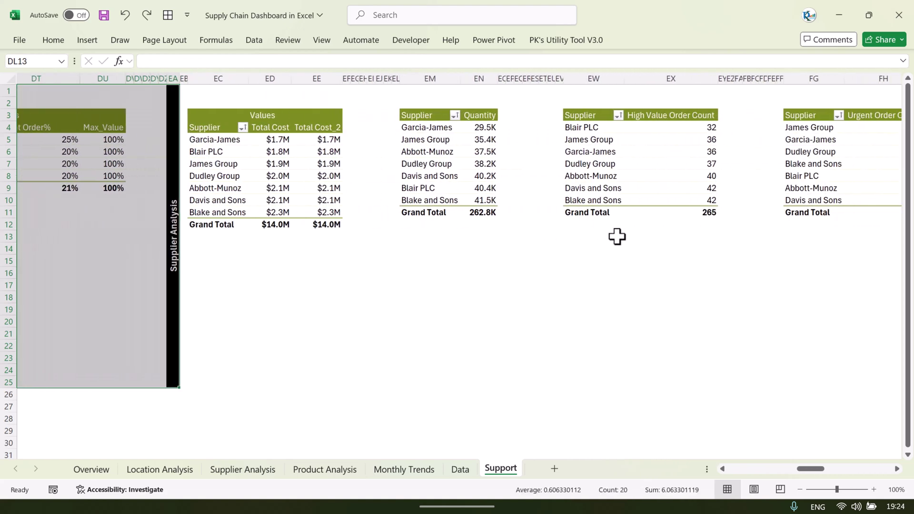
{"action": "scroll", "coordinate": [618, 236], "scroll_direction": "right", "scroll_amount": 2}
{"action": "scroll", "coordinate": [747, 178], "scroll_direction": "right", "scroll_amount": 10}
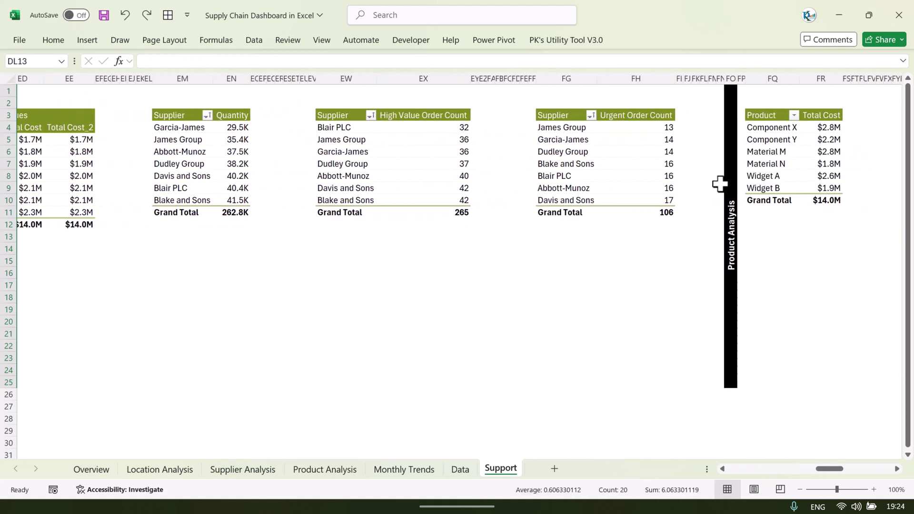
{"action": "scroll", "coordinate": [450, 199], "scroll_direction": "right", "scroll_amount": 8}
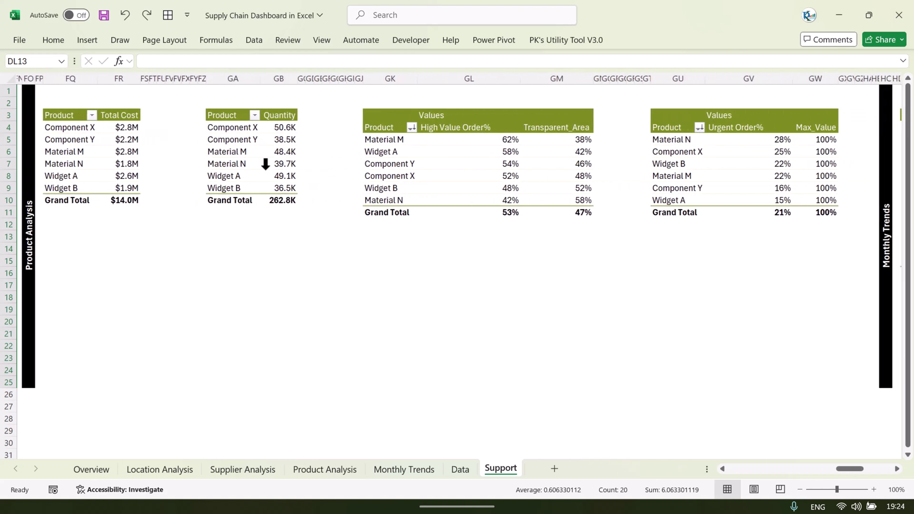
{"action": "scroll", "coordinate": [676, 233], "scroll_direction": "right", "scroll_amount": 3}
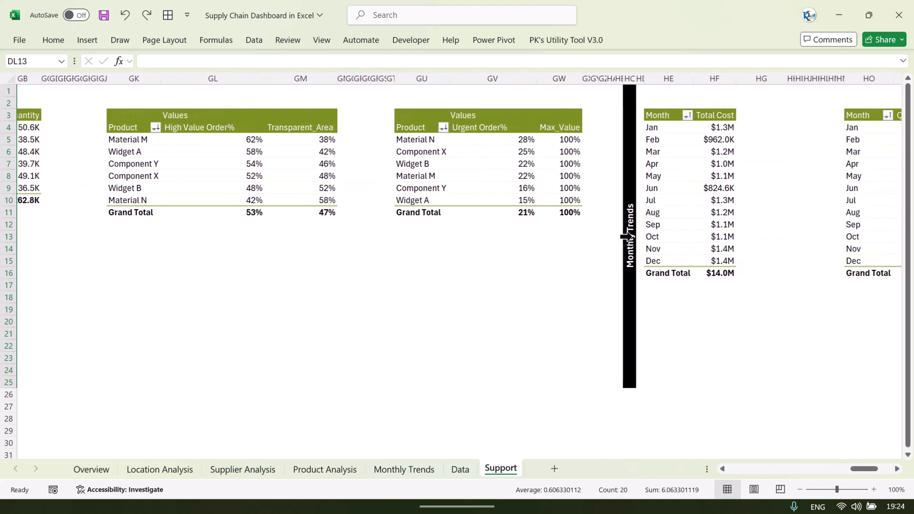
{"action": "left_click", "coordinate": [607, 229]}
Look back over the Support sheet's pivot tables from Monthly Trends to the Total Cost, Delayed Order and High Value Order% tables.
{"action": "scroll", "coordinate": [663, 229], "scroll_direction": "left", "scroll_amount": 20}
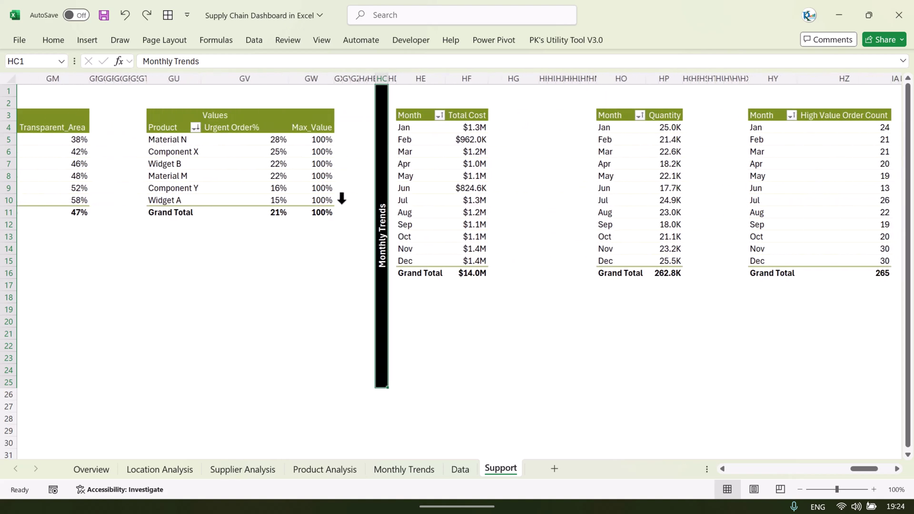
{"action": "scroll", "coordinate": [290, 172], "scroll_direction": "left", "scroll_amount": 15}
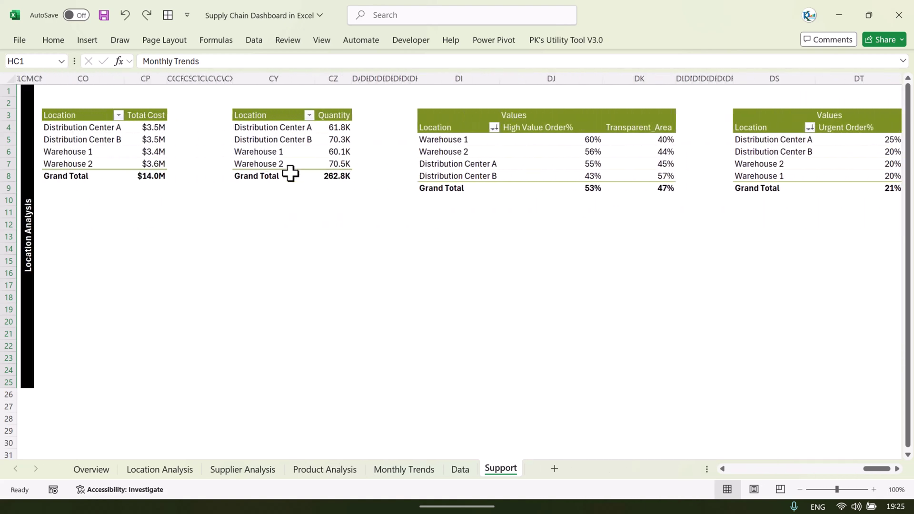
{"action": "scroll", "coordinate": [151, 188], "scroll_direction": "left", "scroll_amount": 15}
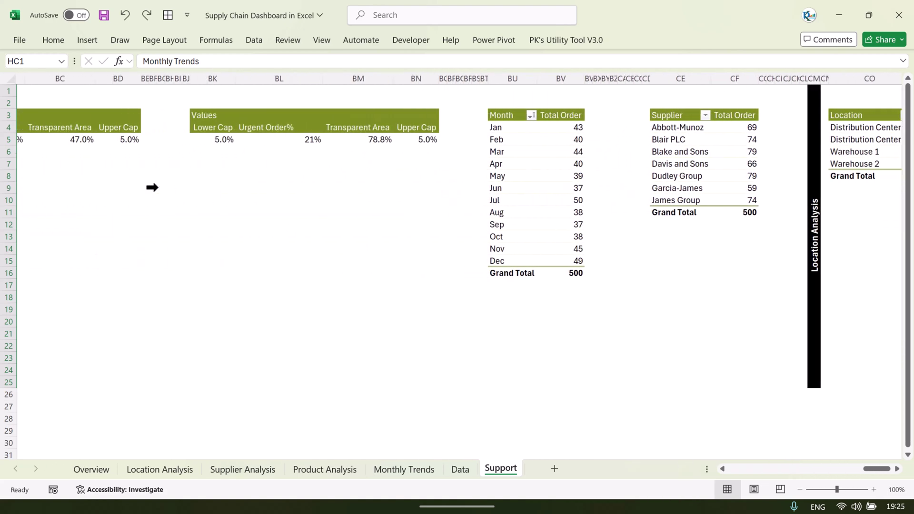
{"action": "scroll", "coordinate": [489, 192], "scroll_direction": "left", "scroll_amount": 10}
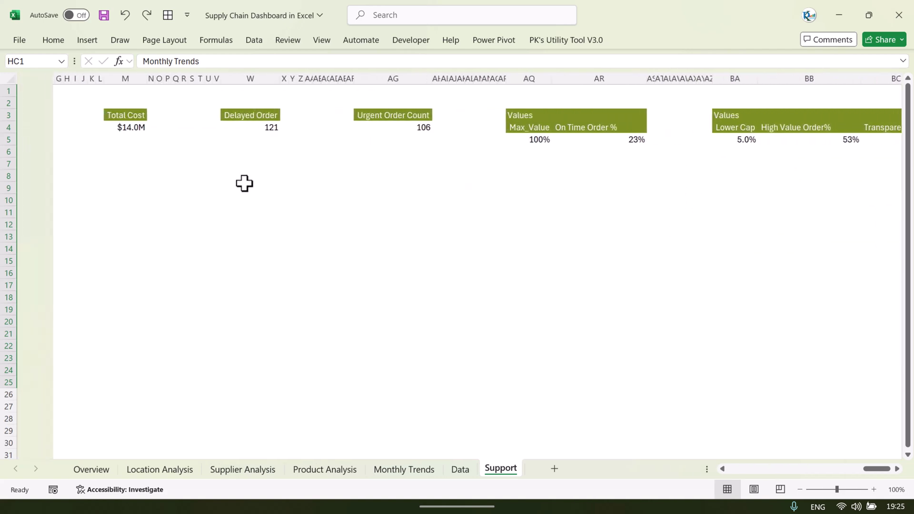
{"action": "scroll", "coordinate": [438, 210], "scroll_direction": "right", "scroll_amount": 10}
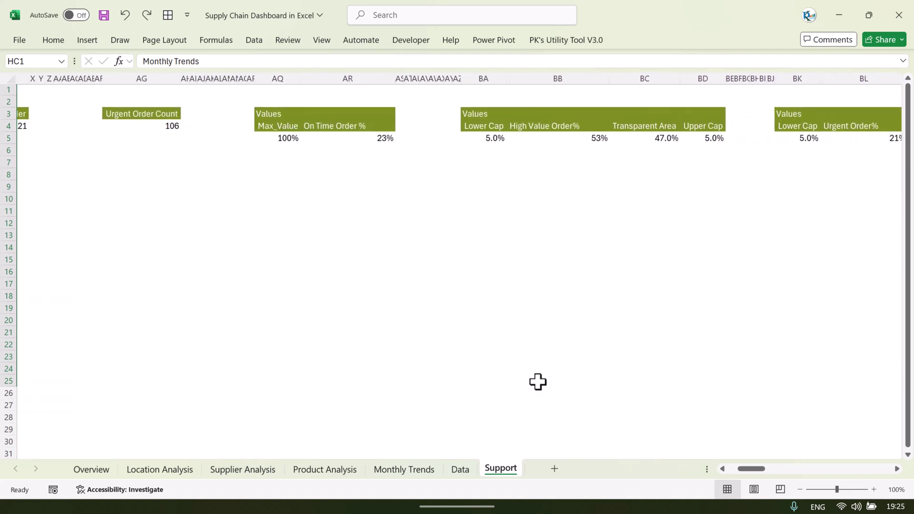
Check the table name assigned to the order records on the Data sheet.
{"action": "left_click", "coordinate": [460, 469]}
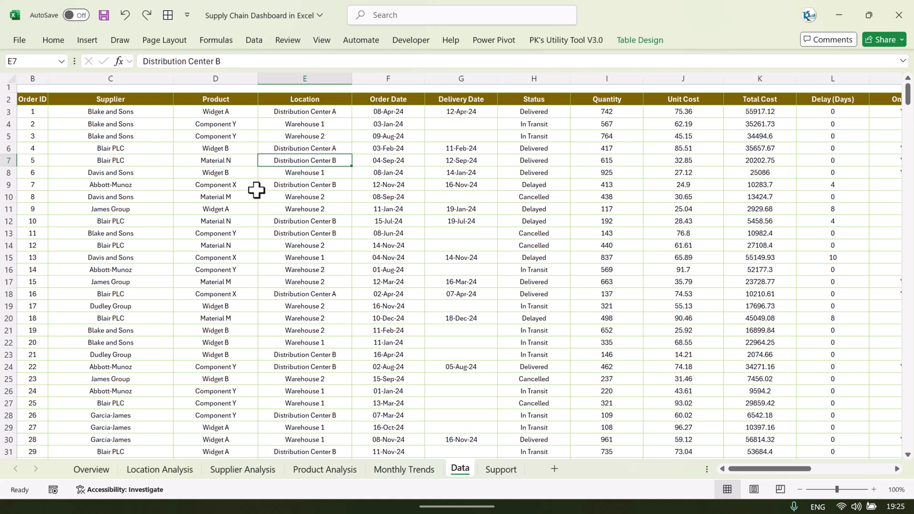
{"action": "left_click", "coordinate": [261, 125]}
{"action": "left_click", "coordinate": [111, 124]}
{"action": "left_click", "coordinate": [216, 196]}
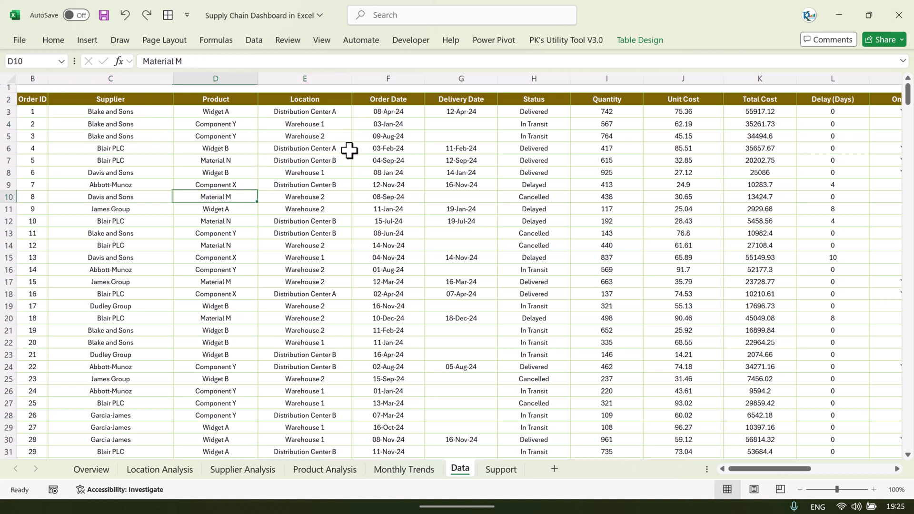
{"action": "left_click", "coordinate": [286, 148]}
{"action": "left_click", "coordinate": [641, 40]}
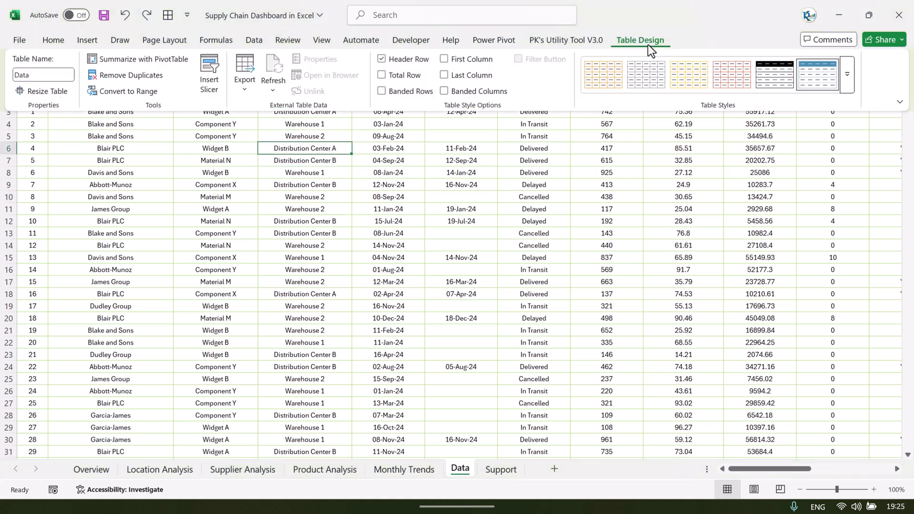
{"action": "left_click", "coordinate": [37, 75]}
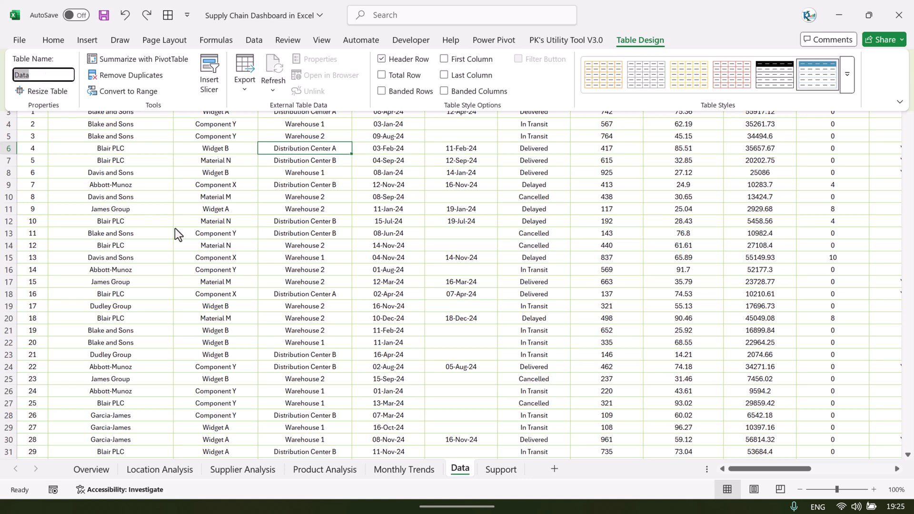
{"action": "left_click", "coordinate": [376, 136]}
Create a pivot table from the Data table on a new worksheet.
{"action": "left_click", "coordinate": [261, 124]}
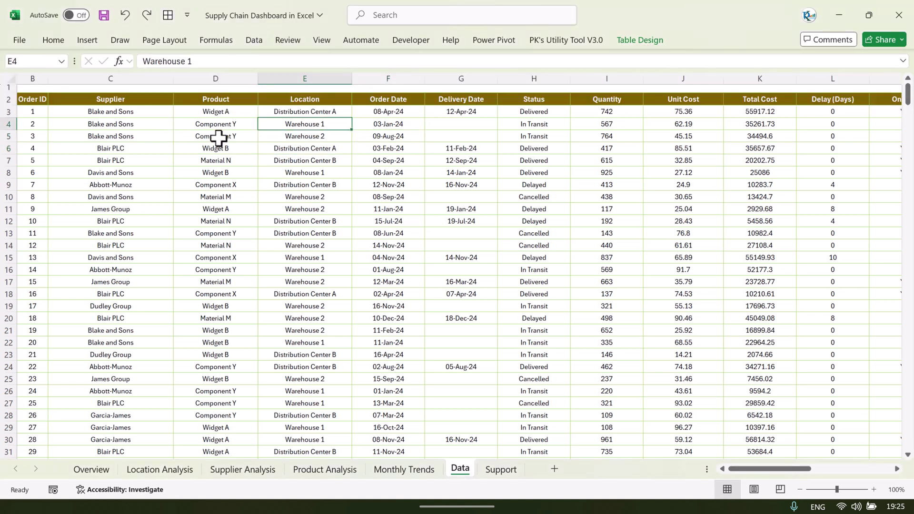
{"action": "left_click", "coordinate": [337, 157]}
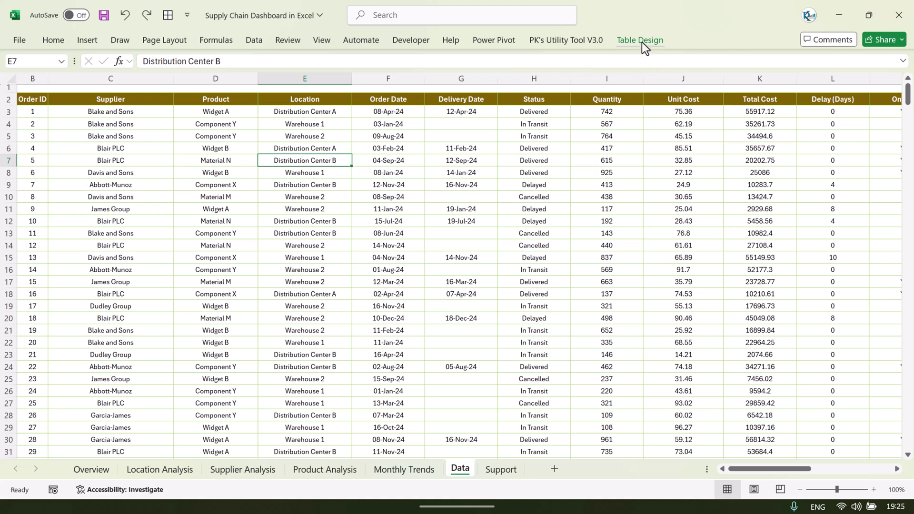
{"action": "left_click", "coordinate": [658, 42]}
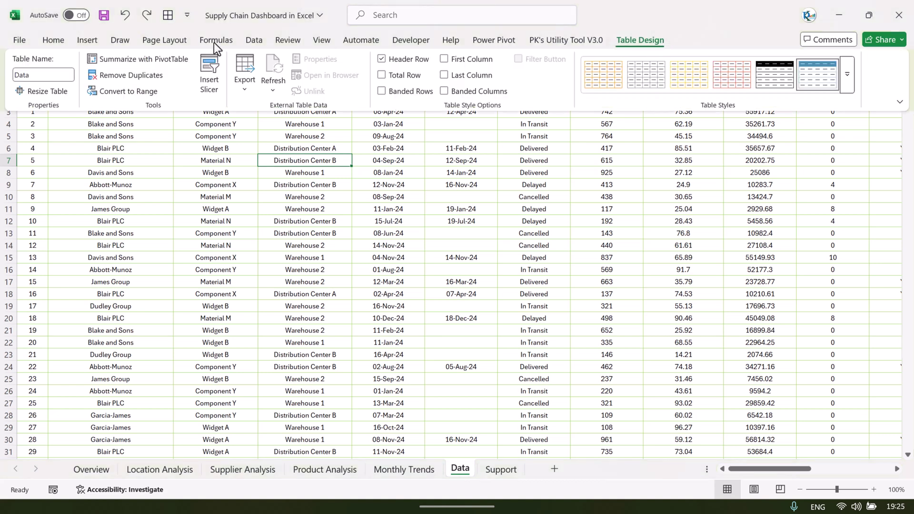
{"action": "left_click", "coordinate": [158, 65]}
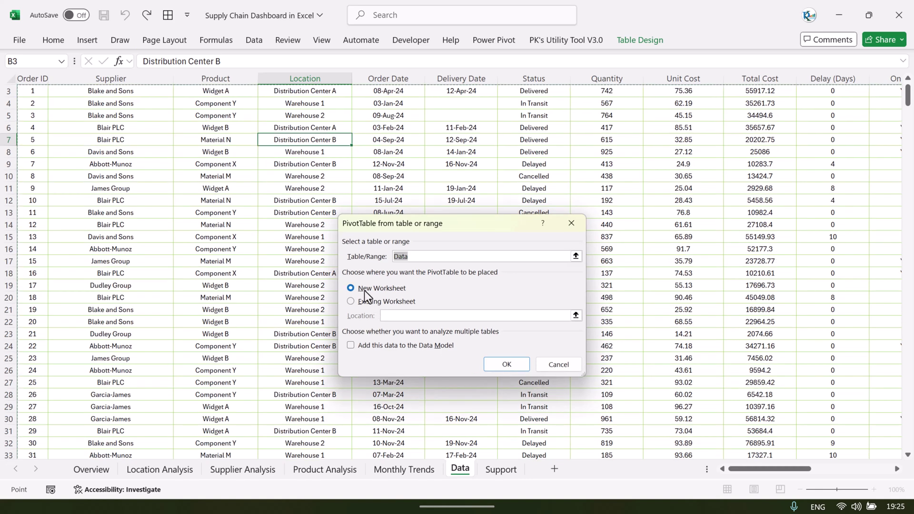
{"action": "left_click", "coordinate": [508, 365]}
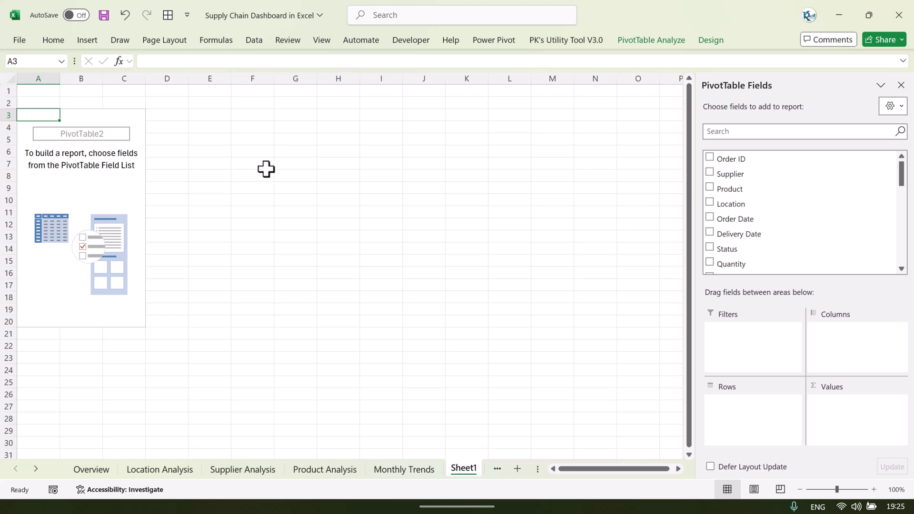
Find the calculated fields in the new pivot table's field list and view the Delayed Order % formula.
{"action": "left_click_drag", "start_coordinate": [901, 174], "coordinate": [902, 269]}
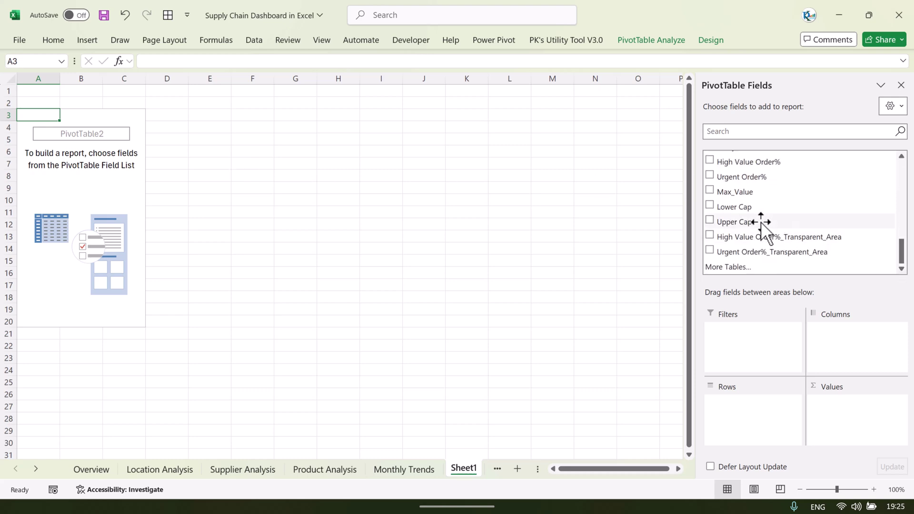
{"action": "scroll", "coordinate": [761, 222], "scroll_direction": "up", "scroll_amount": 3}
{"action": "scroll", "coordinate": [743, 200], "scroll_direction": "down", "scroll_amount": 3}
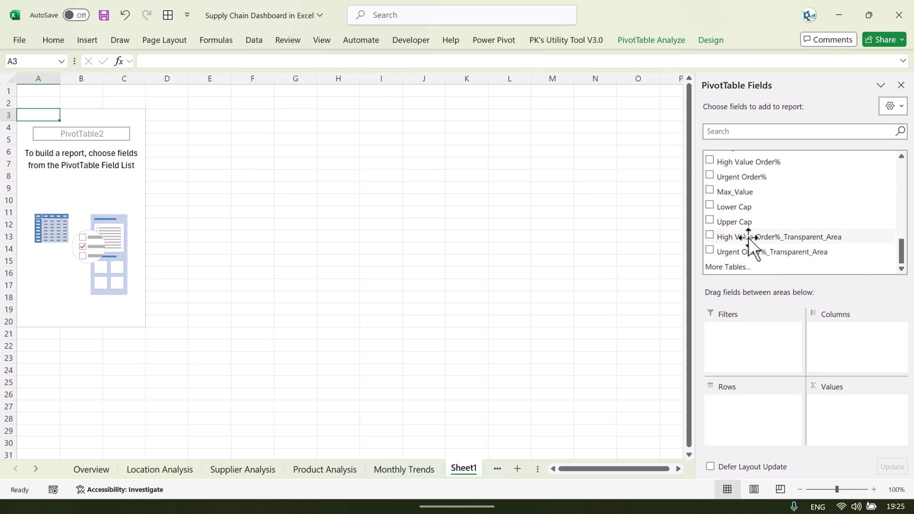
{"action": "left_click", "coordinate": [654, 41]}
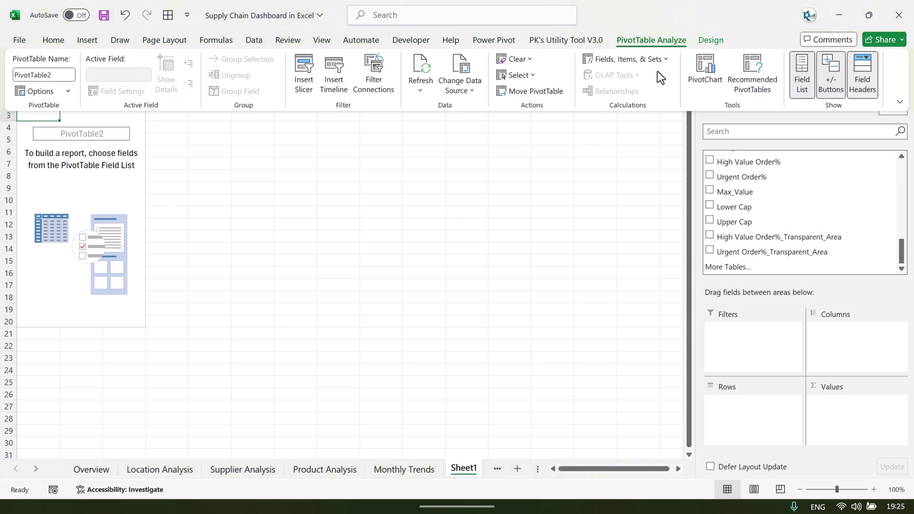
{"action": "left_click", "coordinate": [666, 59]}
{"action": "left_click", "coordinate": [652, 84]}
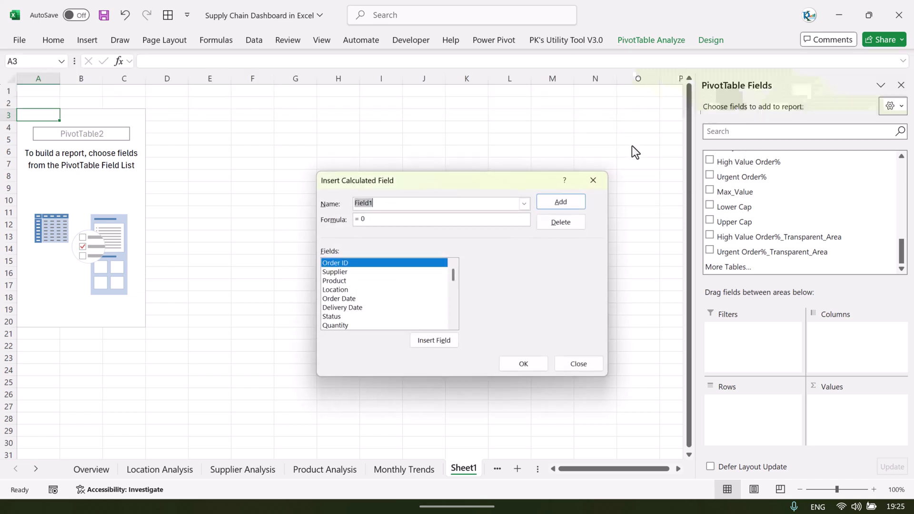
{"action": "left_click", "coordinate": [524, 204]}
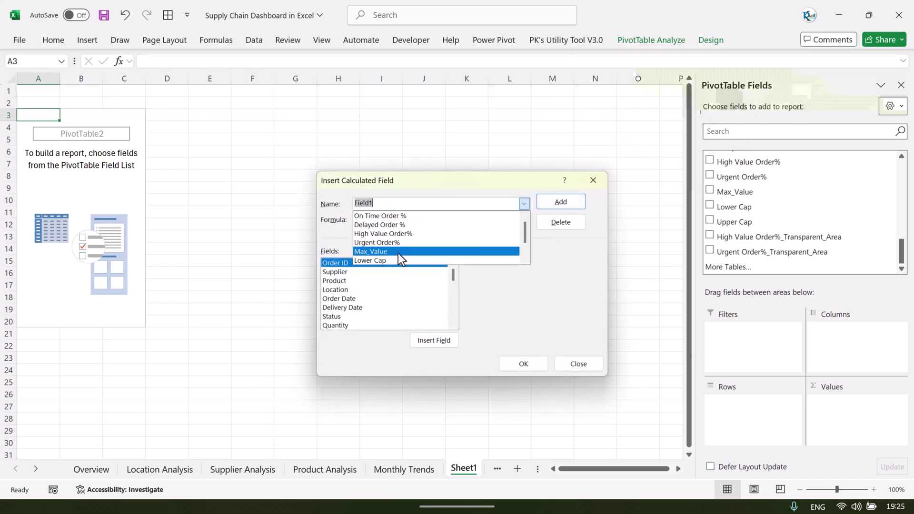
{"action": "left_click", "coordinate": [402, 225]}
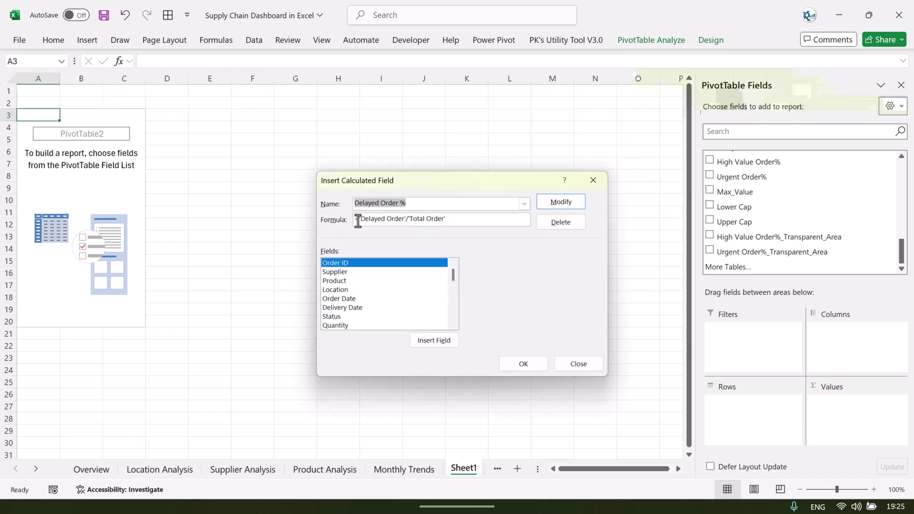
View the High Value Order% and On Time Order % calculated field formulas, leaving them unmodified.
{"action": "left_click", "coordinate": [524, 204]}
{"action": "left_click", "coordinate": [431, 232]}
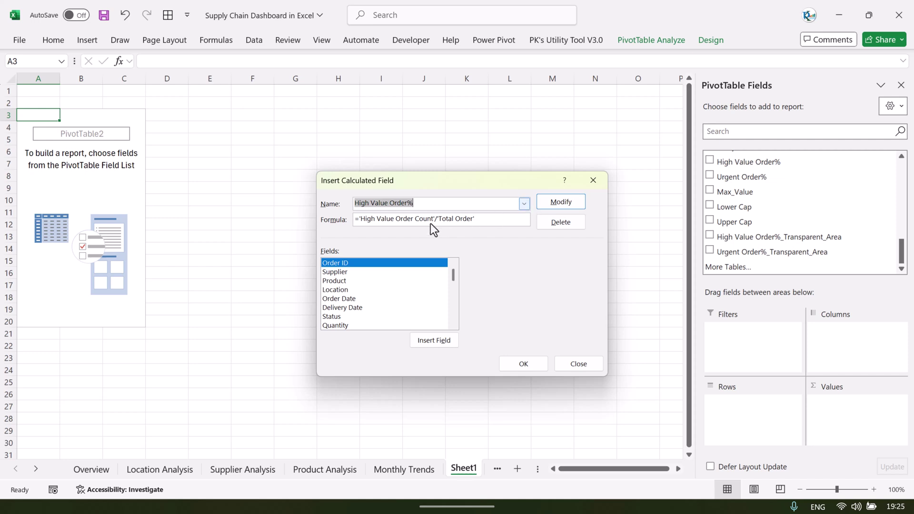
{"action": "left_click", "coordinate": [524, 203]}
{"action": "left_click", "coordinate": [421, 224]}
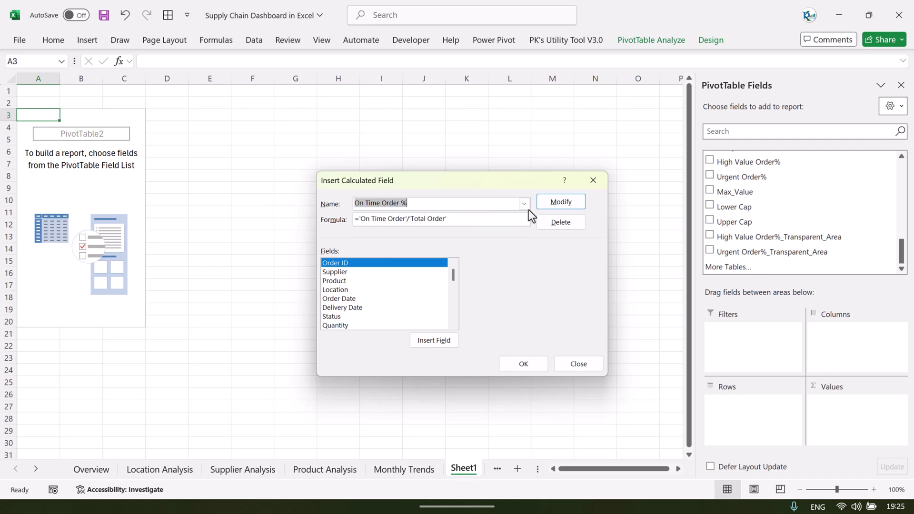
{"action": "left_click", "coordinate": [596, 181]}
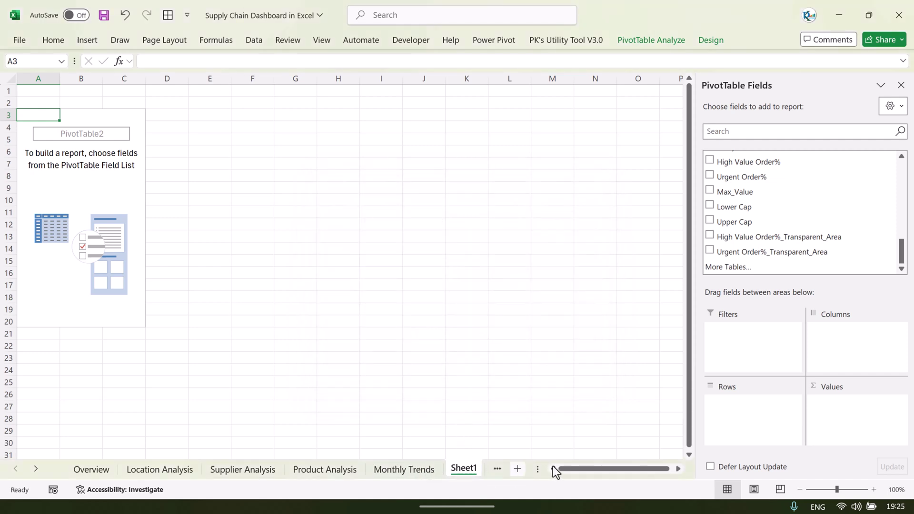
Generate a formula list of all calculated fields from the Support sheet's High Value Order% pivot table.
{"action": "left_click_drag", "start_coordinate": [538, 468], "coordinate": [637, 469]}
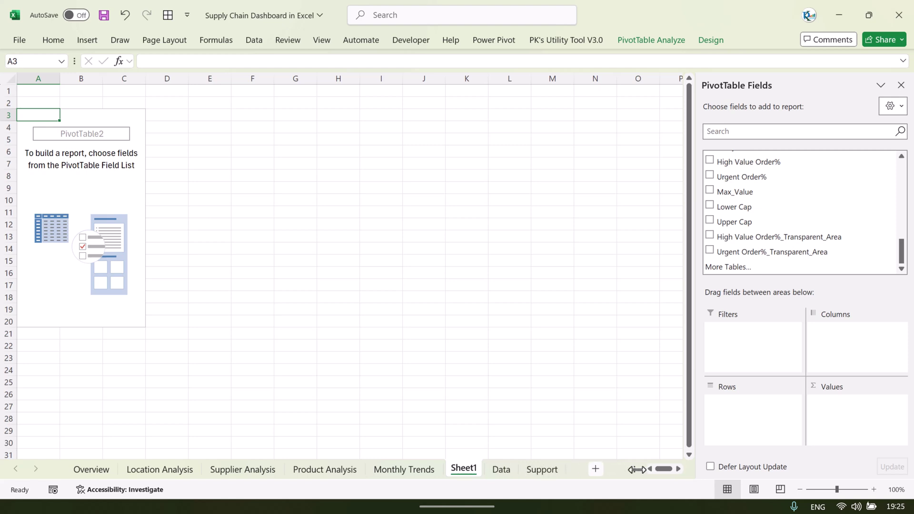
{"action": "left_click", "coordinate": [541, 470]}
{"action": "left_click", "coordinate": [533, 137]}
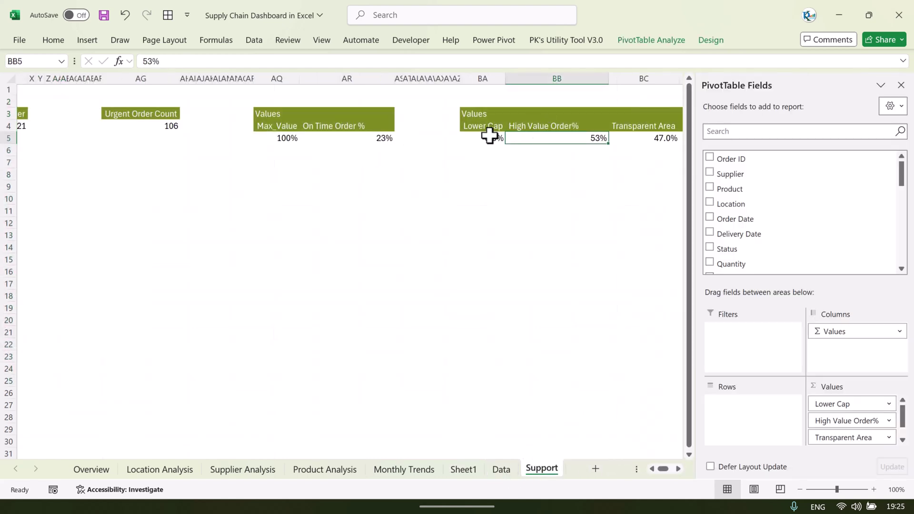
{"action": "left_click", "coordinate": [489, 137]}
{"action": "left_click", "coordinate": [664, 41]}
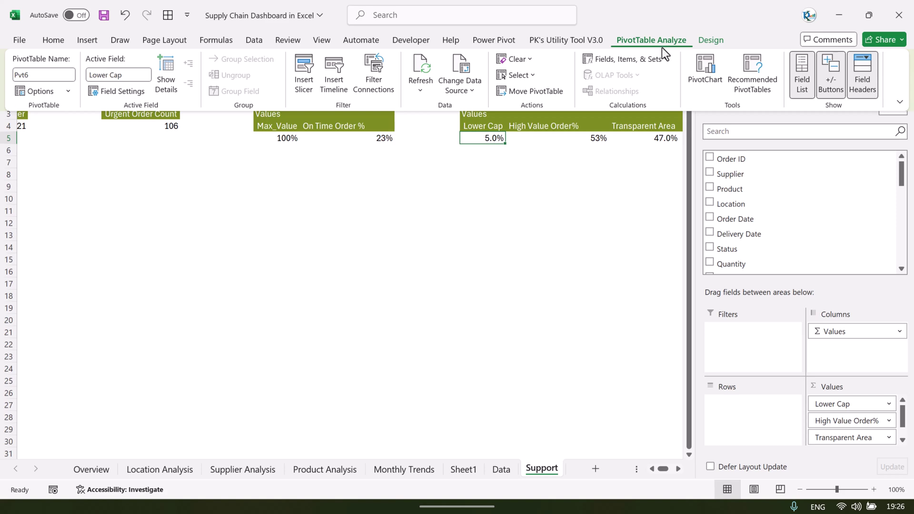
{"action": "left_click", "coordinate": [669, 58]}
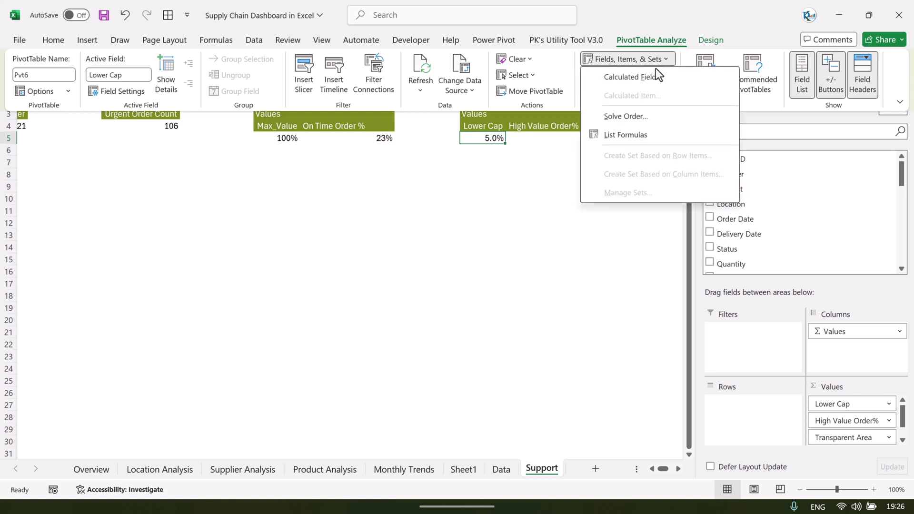
{"action": "left_click", "coordinate": [626, 136]}
Review the listed calculated field names and their formulas, and return to the empty pivot table on Sheet1.
{"action": "left_click_drag", "start_coordinate": [143, 115], "coordinate": [143, 212]}
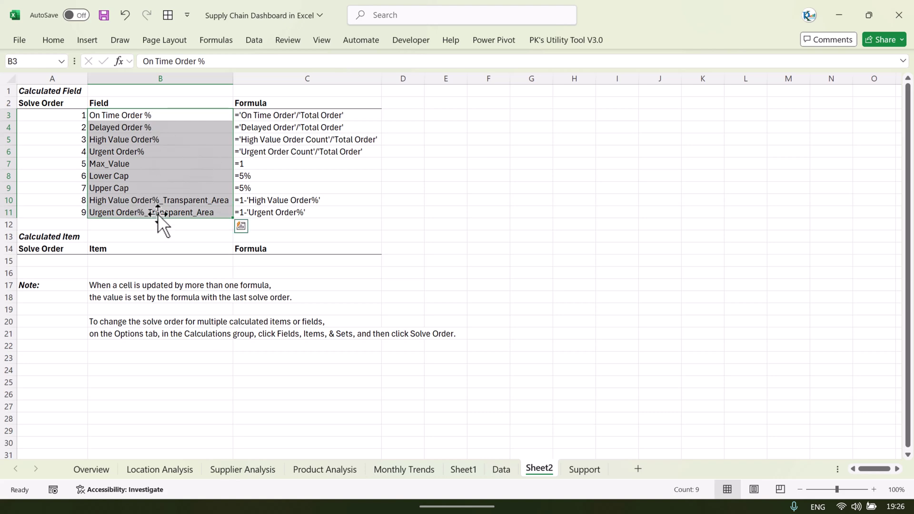
{"action": "left_click_drag", "start_coordinate": [283, 116], "coordinate": [279, 208]}
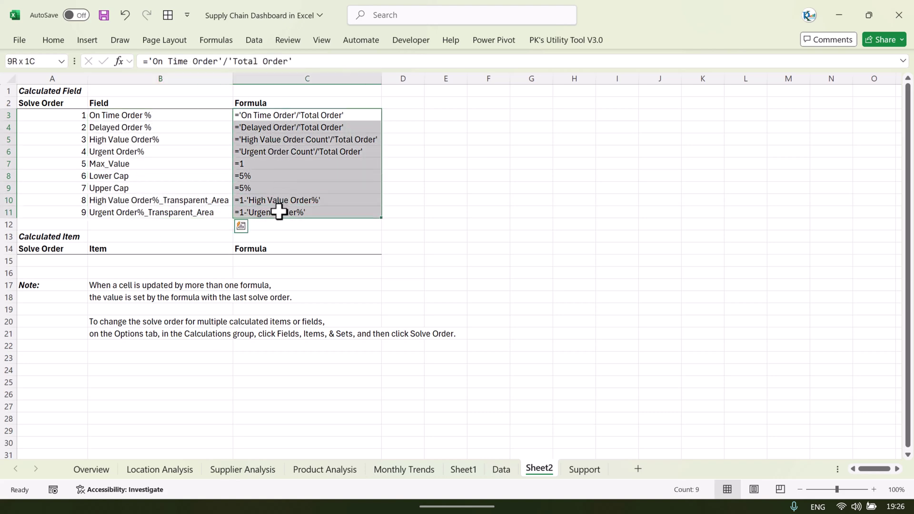
{"action": "left_click", "coordinate": [502, 469]}
{"action": "left_click", "coordinate": [464, 470]}
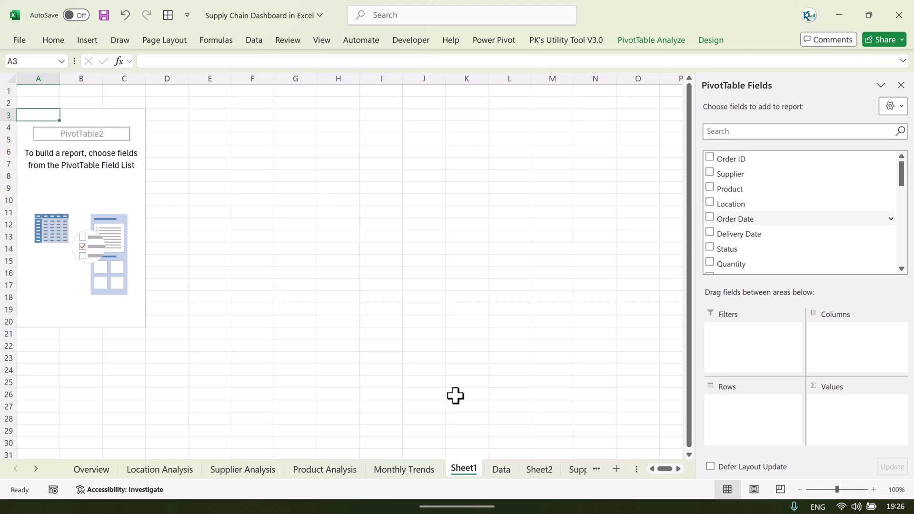
Add the On Time Order % and Max_Value calculated fields to the values of the empty pivot table.
{"action": "scroll", "coordinate": [900, 177], "scroll_direction": "down", "scroll_amount": 1}
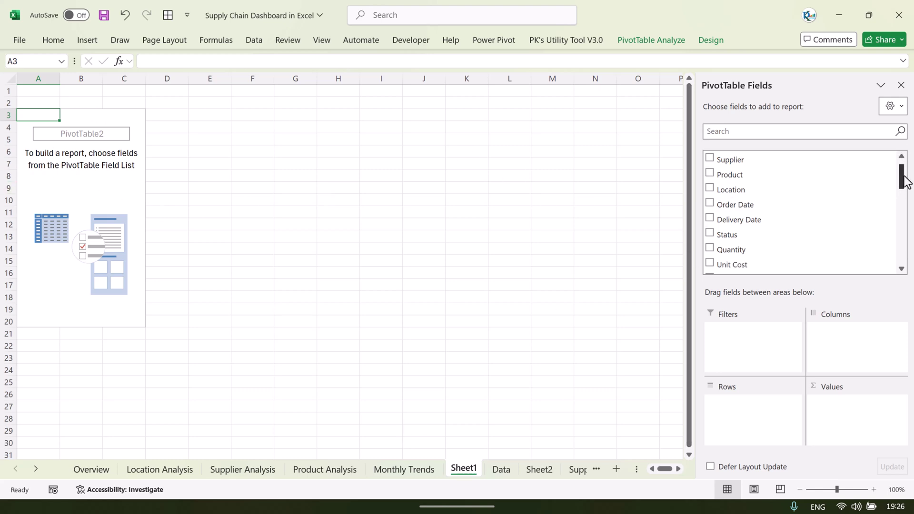
{"action": "scroll", "coordinate": [805, 203], "scroll_direction": "up", "scroll_amount": 1}
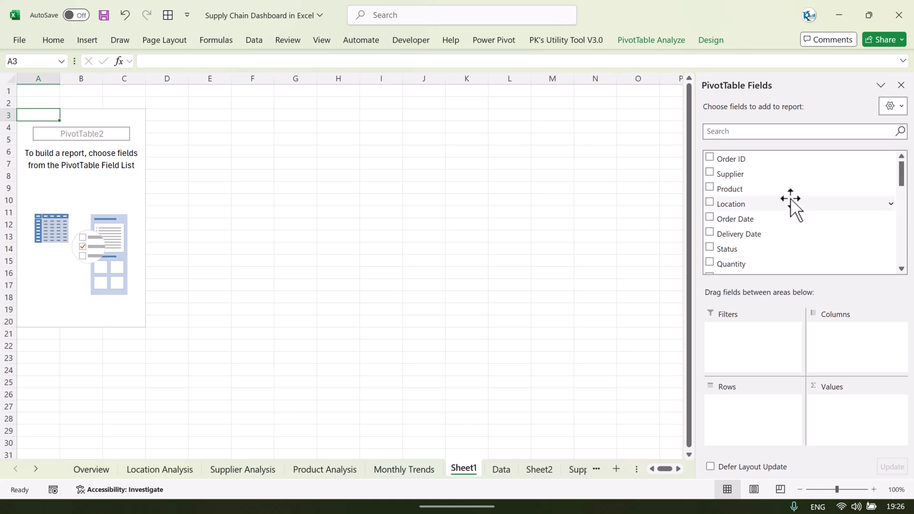
{"action": "left_click_drag", "start_coordinate": [900, 177], "coordinate": [895, 267]}
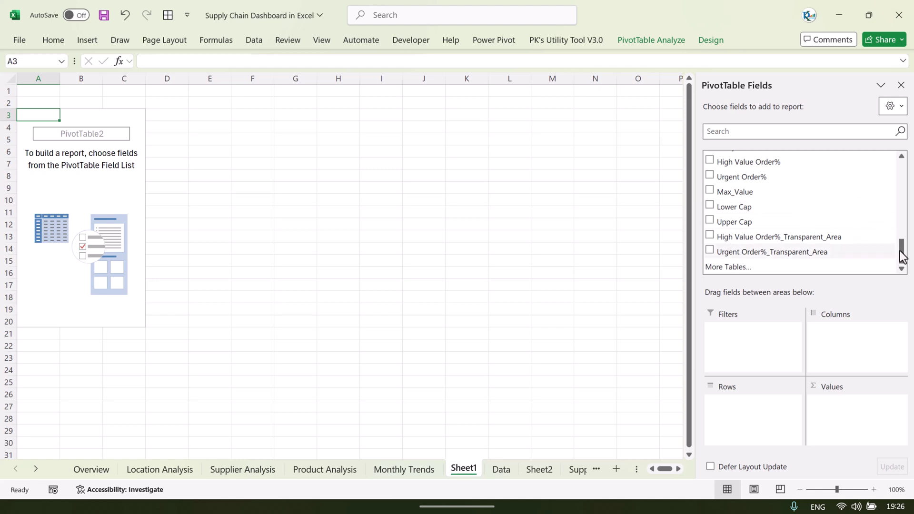
{"action": "scroll", "coordinate": [838, 233], "scroll_direction": "up", "scroll_amount": 3}
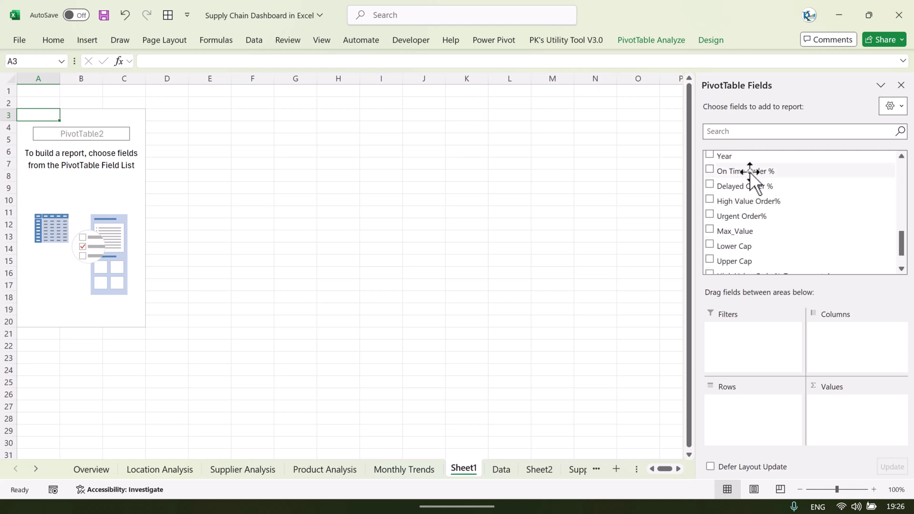
{"action": "left_click_drag", "start_coordinate": [750, 171], "coordinate": [851, 422]}
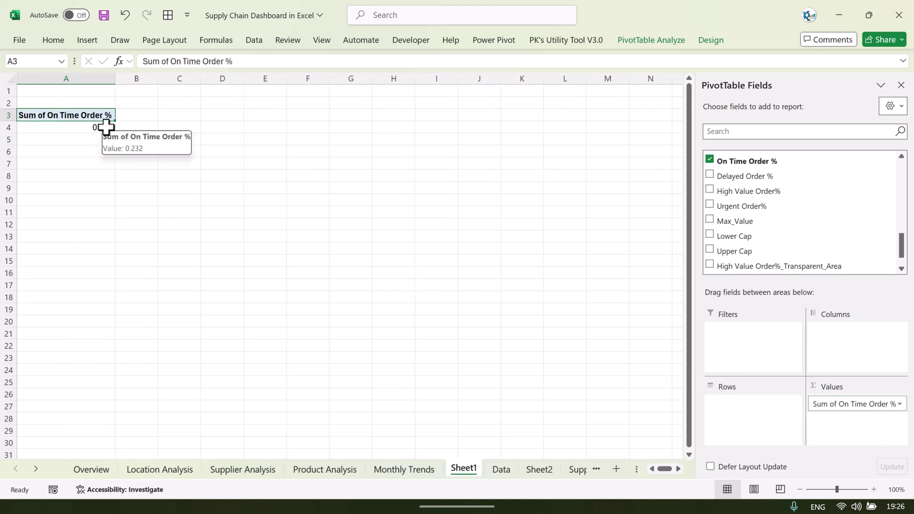
{"action": "scroll", "coordinate": [903, 260], "scroll_direction": "down", "scroll_amount": 1}
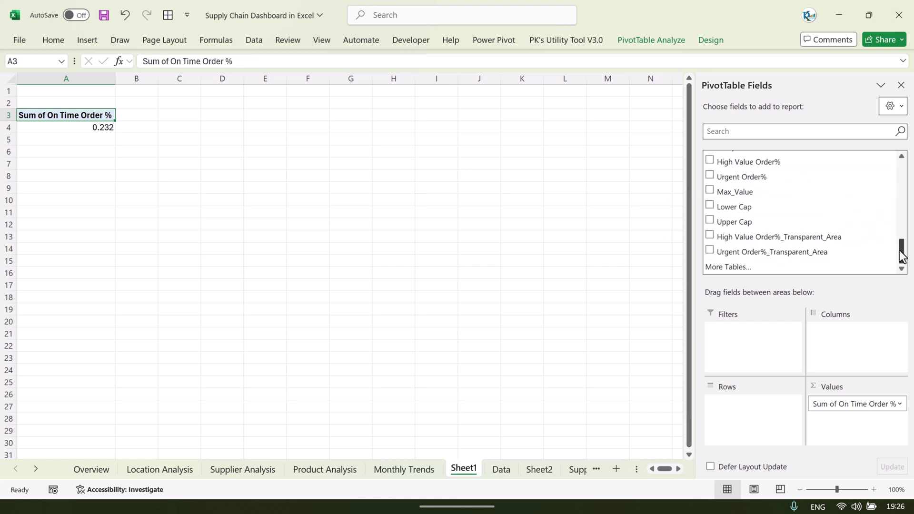
{"action": "scroll", "coordinate": [903, 257], "scroll_direction": "up", "scroll_amount": 1}
{"action": "left_click_drag", "start_coordinate": [738, 214], "coordinate": [852, 419]}
Check the Max_Value formula in the calculated field list on Sheet2, and return to the pivot table on Sheet1.
{"action": "left_click", "coordinate": [540, 470]}
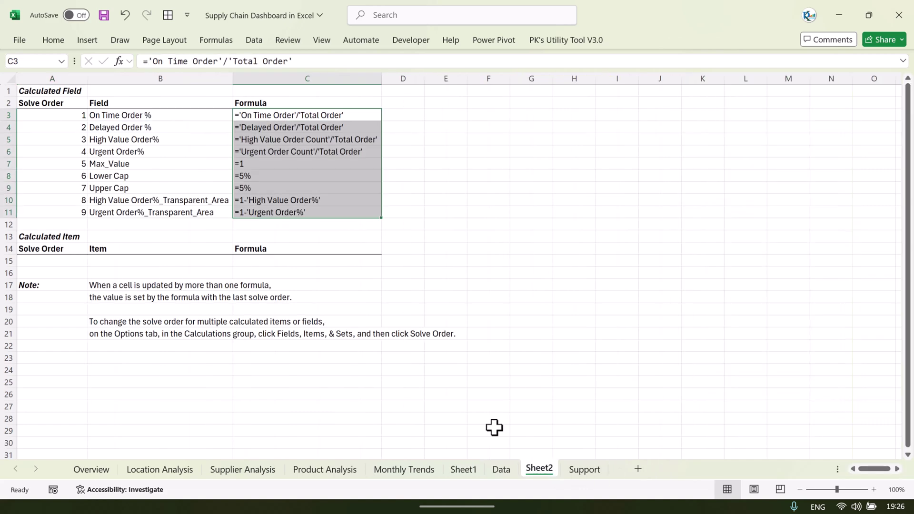
{"action": "left_click_drag", "start_coordinate": [114, 163], "coordinate": [257, 164]}
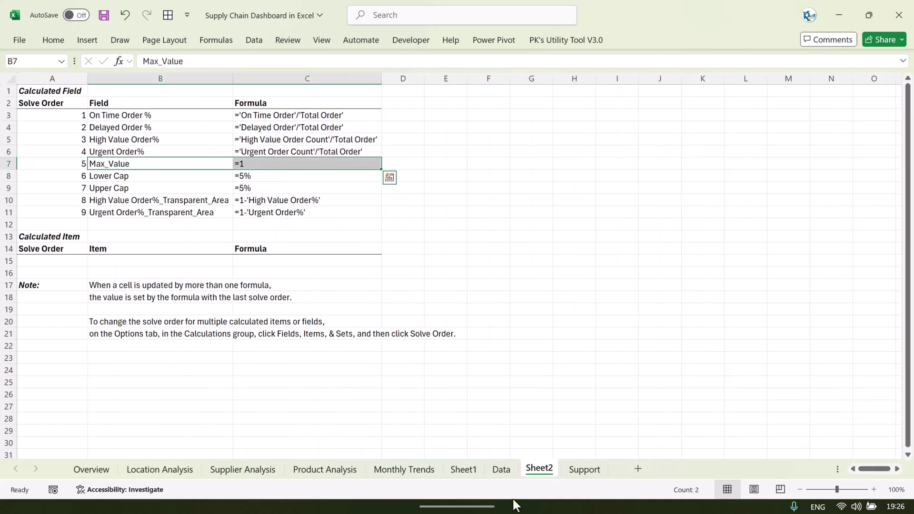
{"action": "left_click", "coordinate": [499, 470]}
{"action": "left_click", "coordinate": [464, 469]}
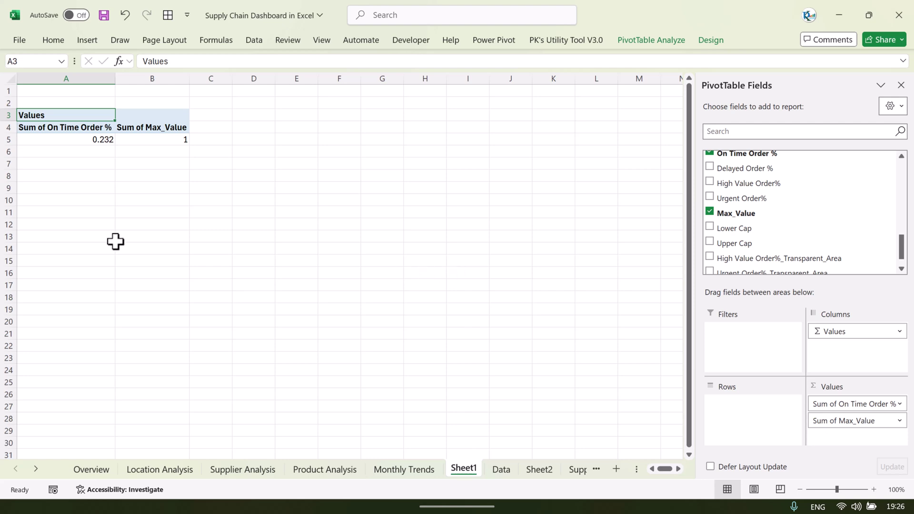
Add the Supplier field to the pivot table's rows.
{"action": "left_click", "coordinate": [79, 128]}
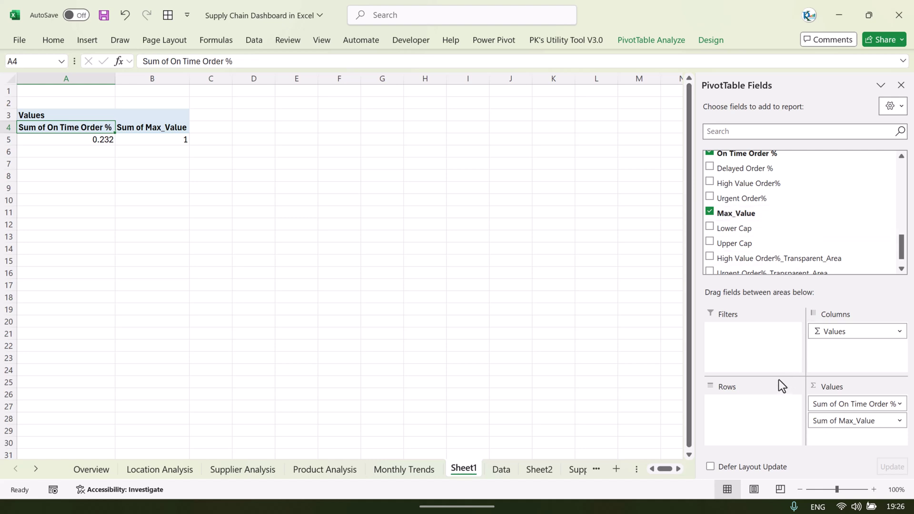
{"action": "scroll", "coordinate": [788, 211], "scroll_direction": "up", "scroll_amount": 6}
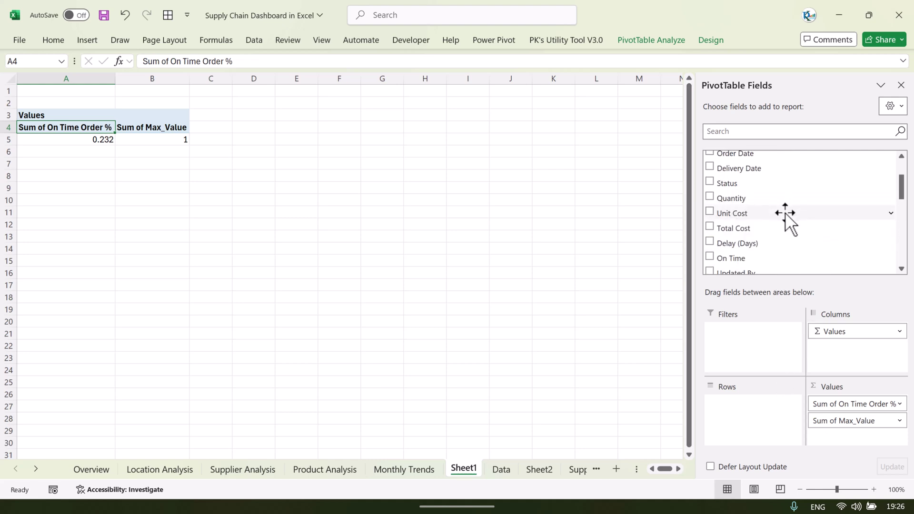
{"action": "scroll", "coordinate": [784, 212], "scroll_direction": "up", "scroll_amount": 2}
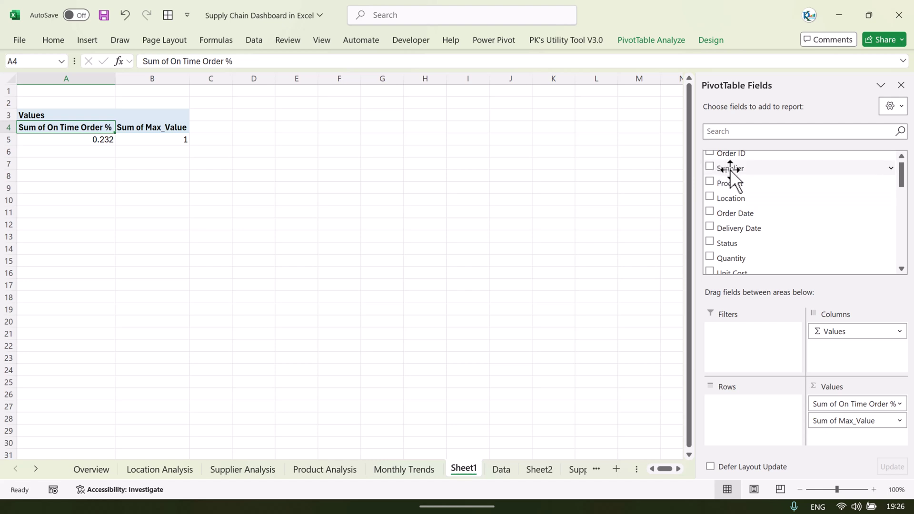
{"action": "left_click_drag", "start_coordinate": [731, 174], "coordinate": [771, 419]}
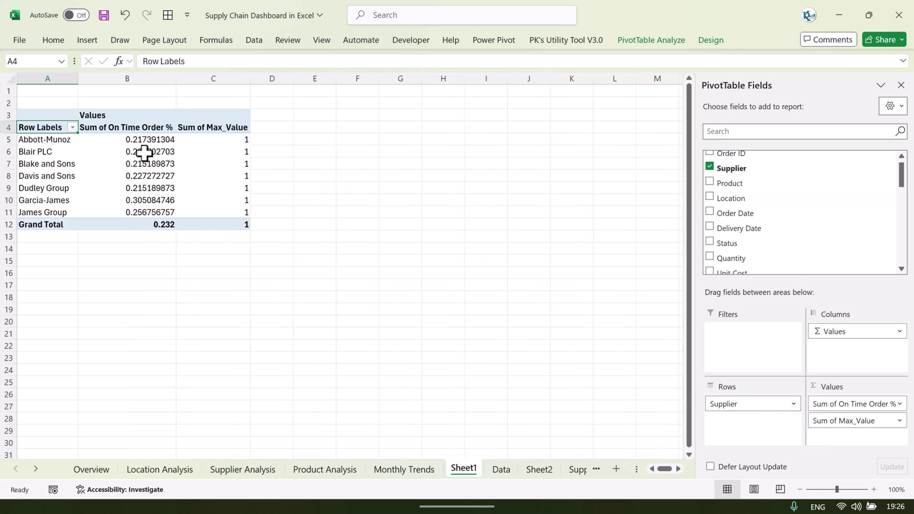
Format the Sum of On Time Order % value field as Percentage with 1 decimal place.
{"action": "double_click", "coordinate": [142, 128]}
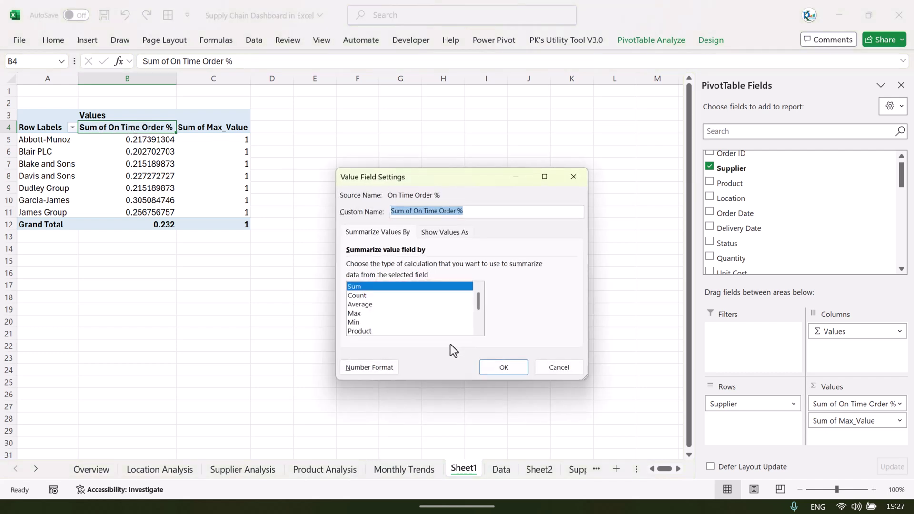
{"action": "left_click", "coordinate": [378, 368]}
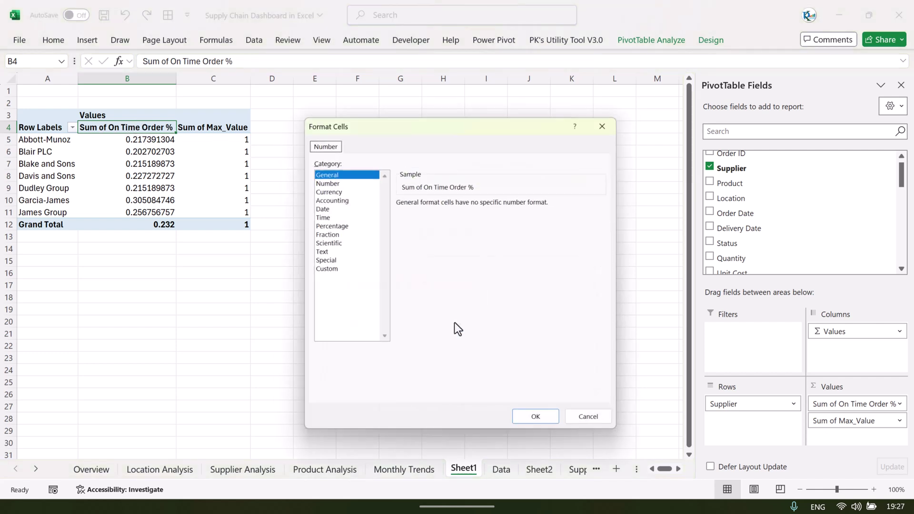
{"action": "left_click", "coordinate": [334, 225]}
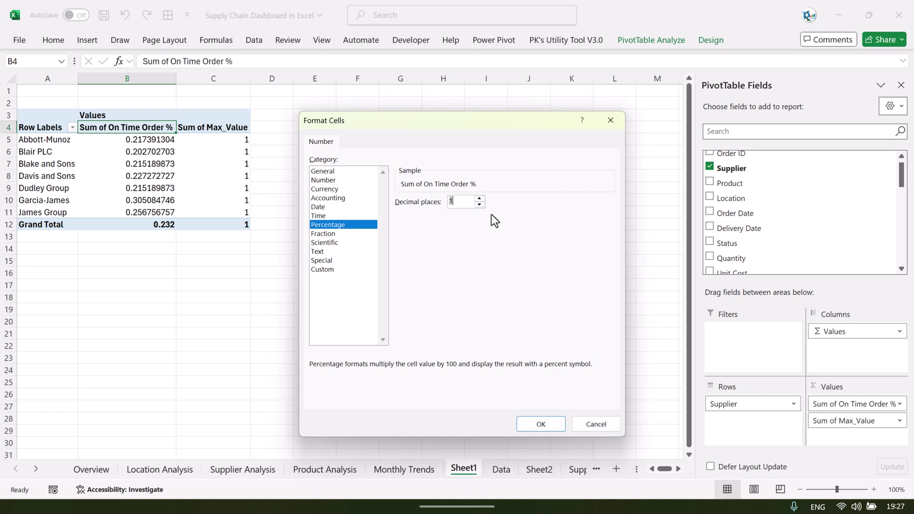
{"action": "left_click", "coordinate": [543, 424]}
{"action": "left_click", "coordinate": [504, 368]}
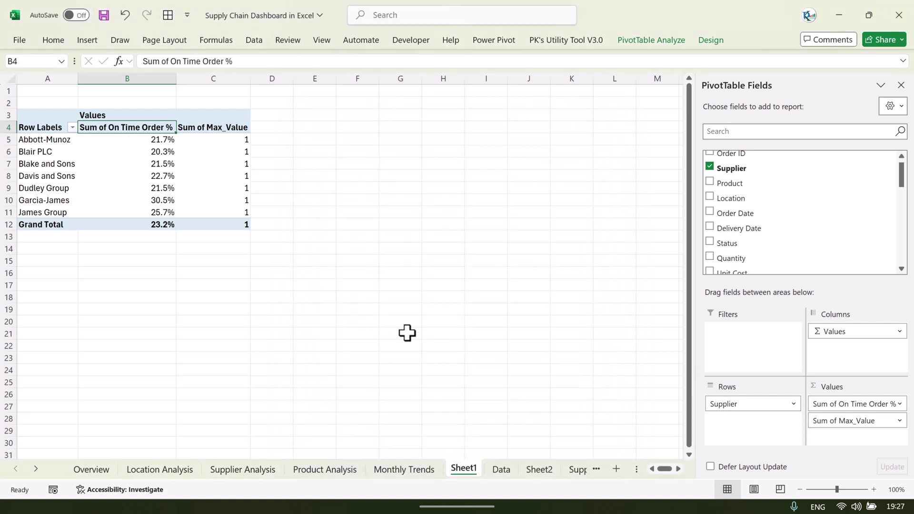
Format the Sum of Max_Value field as Percentage with 1 decimal place.
{"action": "double_click", "coordinate": [204, 126]}
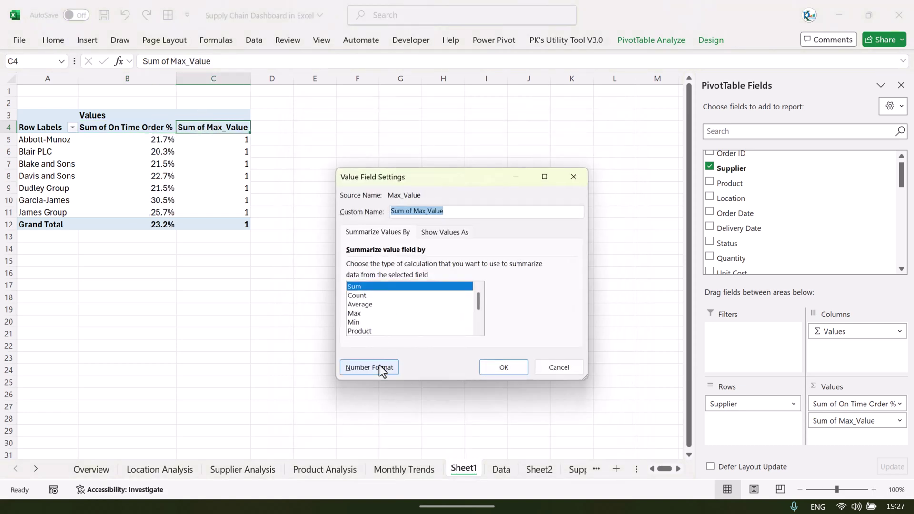
{"action": "left_click", "coordinate": [368, 367]}
{"action": "left_click", "coordinate": [330, 224]}
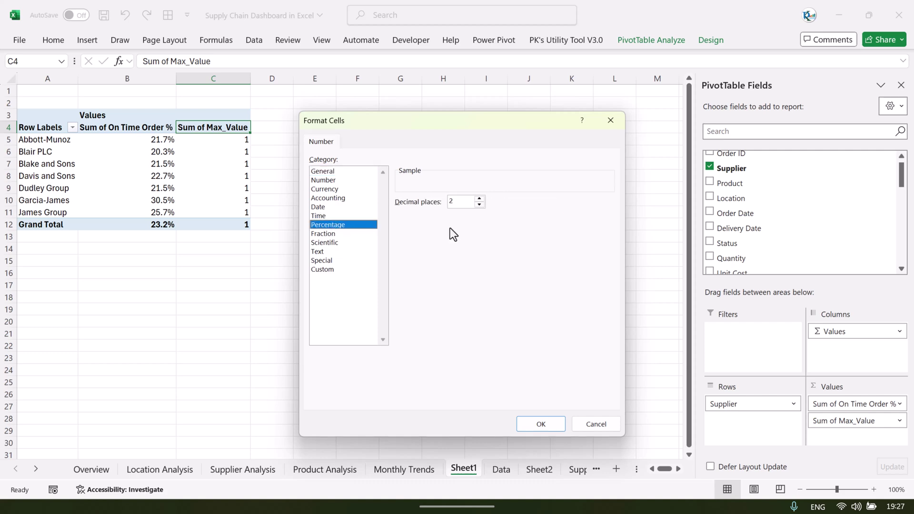
{"action": "key", "text": "Return"}
Apply the green style from the first row of the Medium PivotTable styles to the pivot table.
{"action": "left_click", "coordinate": [713, 45]}
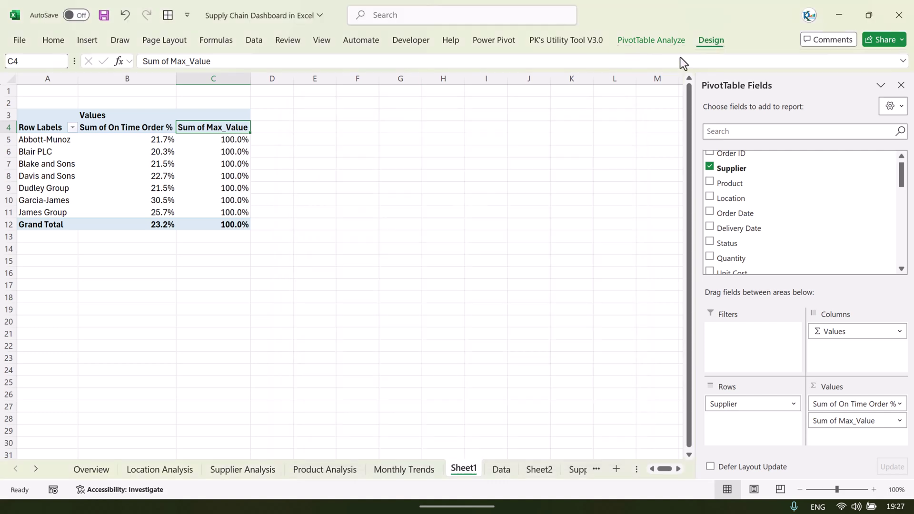
{"action": "left_click", "coordinate": [624, 79]}
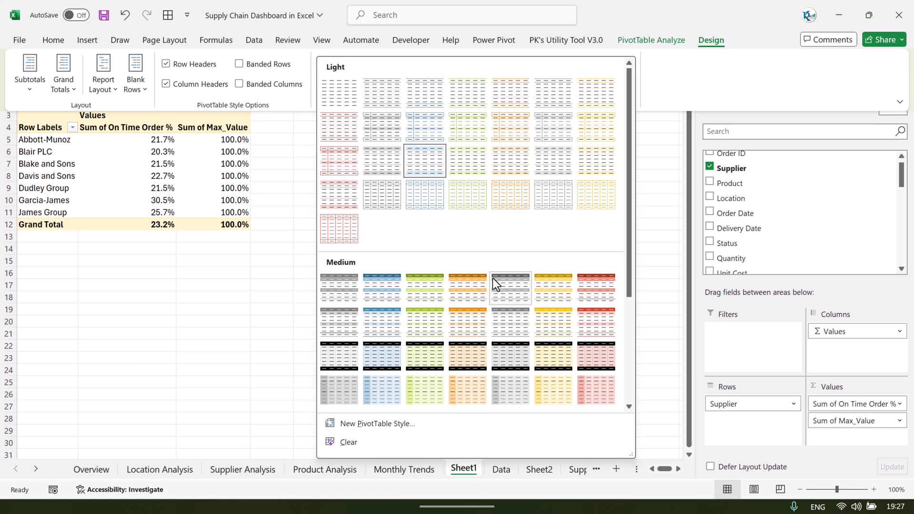
{"action": "left_click", "coordinate": [430, 292]}
Remove "Sum of" from both value headers so they read On Time Order % and Max_Value, keeping the leading space.
{"action": "left_click", "coordinate": [127, 126]}
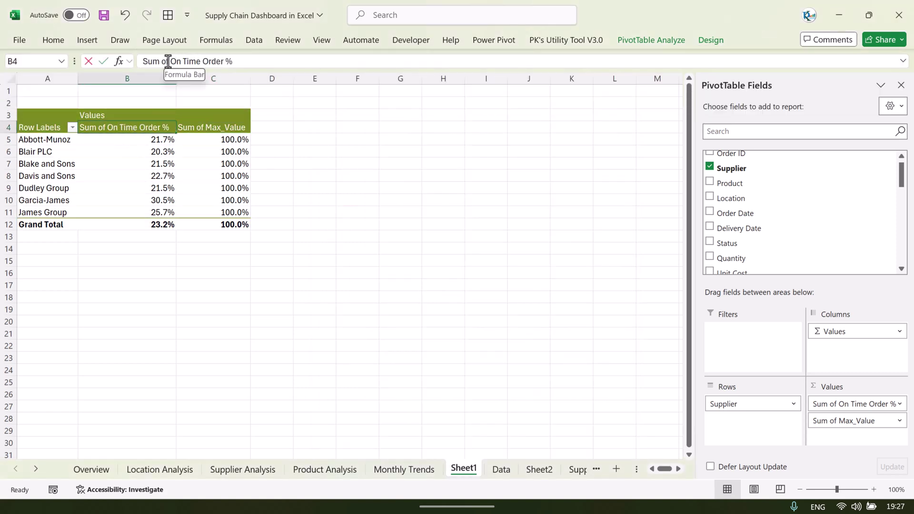
{"action": "left_click_drag", "start_coordinate": [168, 61], "coordinate": [143, 61]}
{"action": "key", "text": "BackSpace"}
{"action": "key", "text": "Return"}
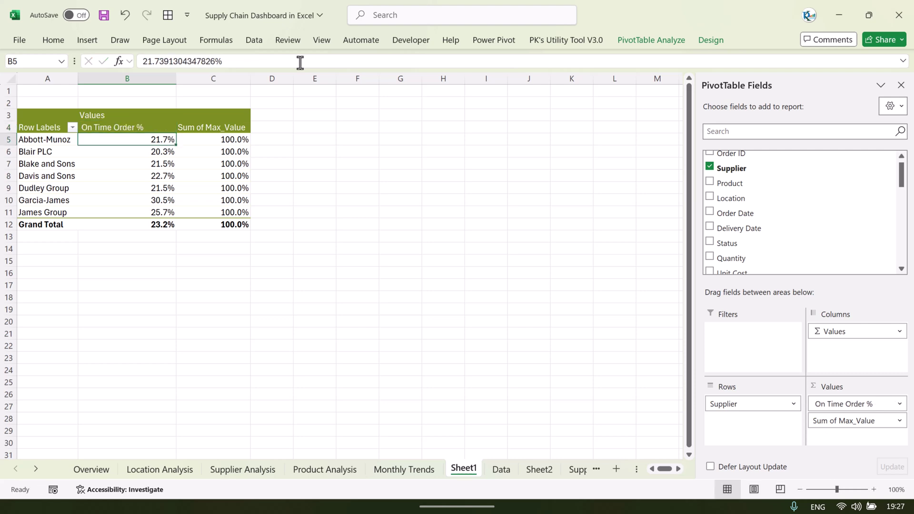
{"action": "left_click", "coordinate": [206, 133]}
{"action": "left_click_drag", "start_coordinate": [143, 61], "coordinate": [173, 61]}
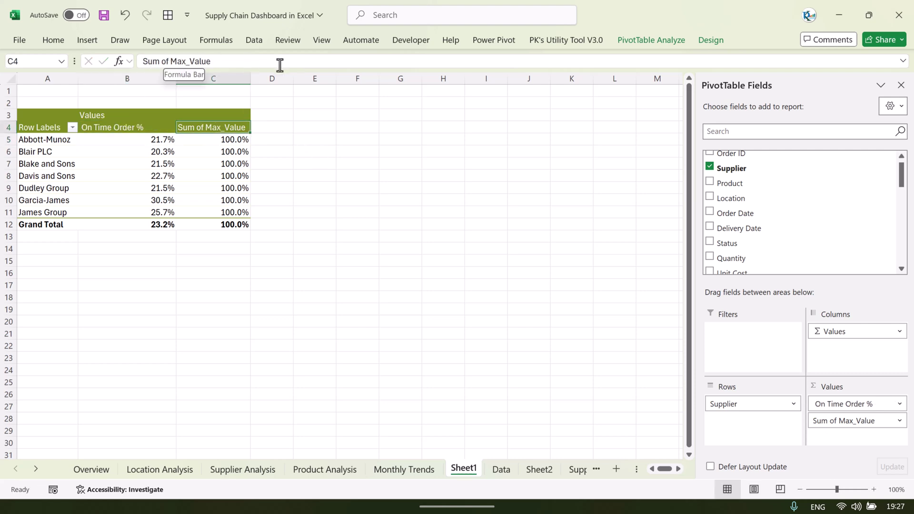
{"action": "key", "text": "BackSpace"}
{"action": "key", "text": "Return"}
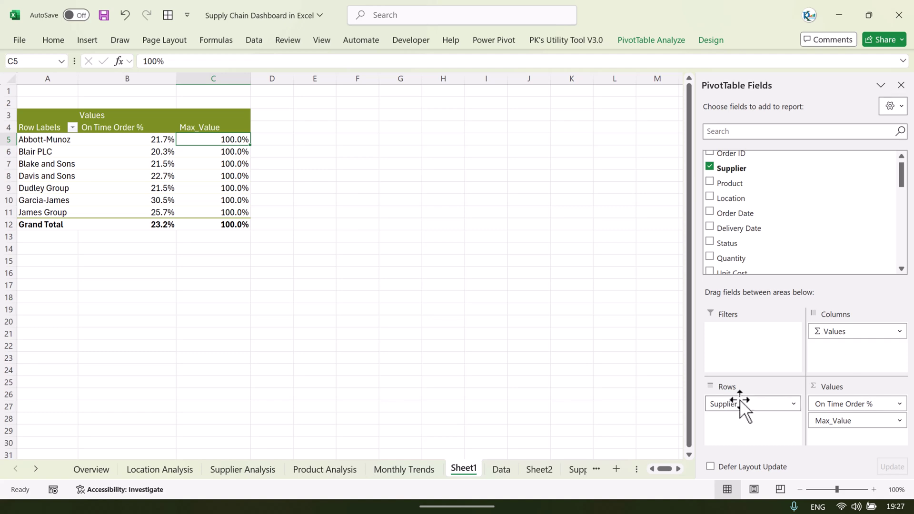
Remove Supplier from the pivot rows, view the On Time Order % chart on the Overview sheet, and return to Sheet1.
{"action": "left_click_drag", "start_coordinate": [740, 399], "coordinate": [761, 221]}
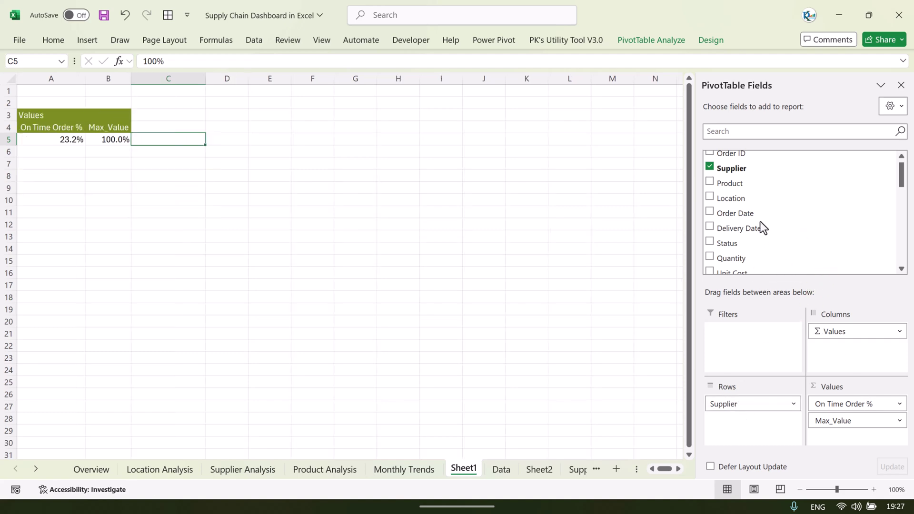
{"action": "left_click", "coordinate": [92, 468]}
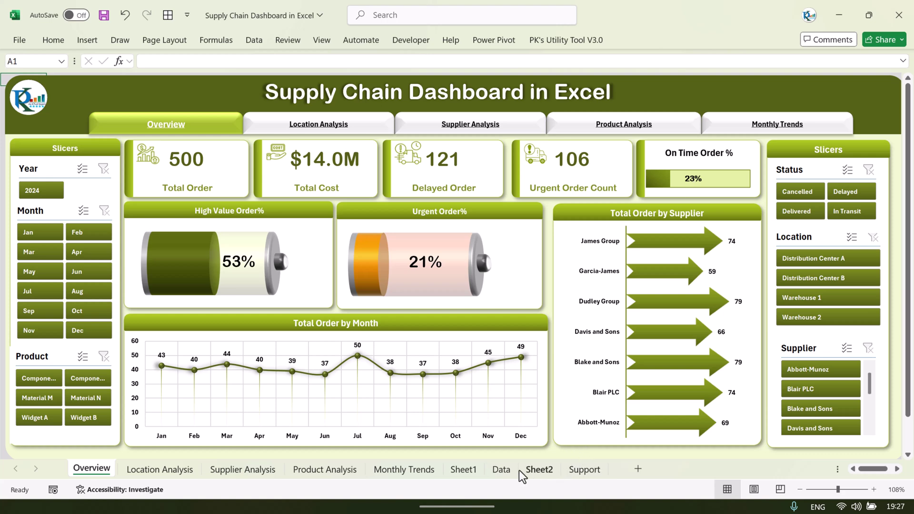
{"action": "left_click", "coordinate": [463, 470]}
Insert a 2-D clustered bar chart from the On Time Order % and Max_Value pivot table.
{"action": "left_click", "coordinate": [119, 140]}
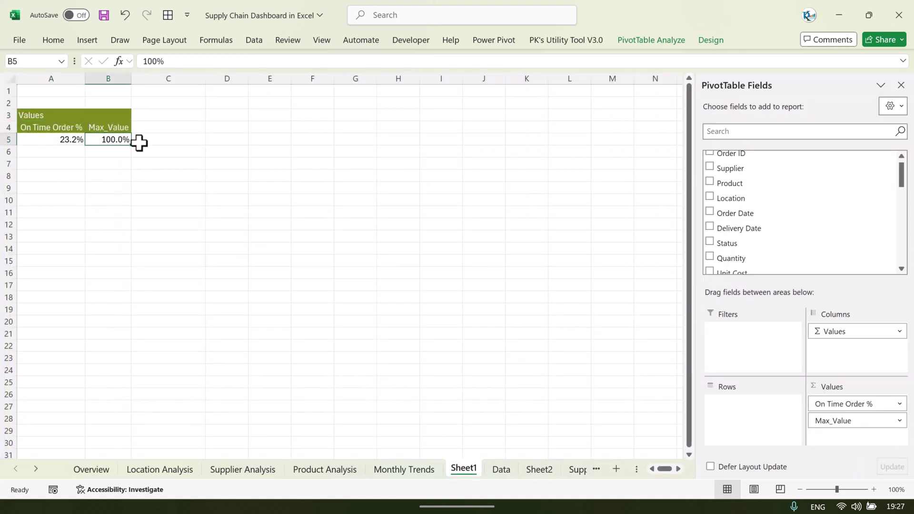
{"action": "left_click", "coordinate": [88, 41]}
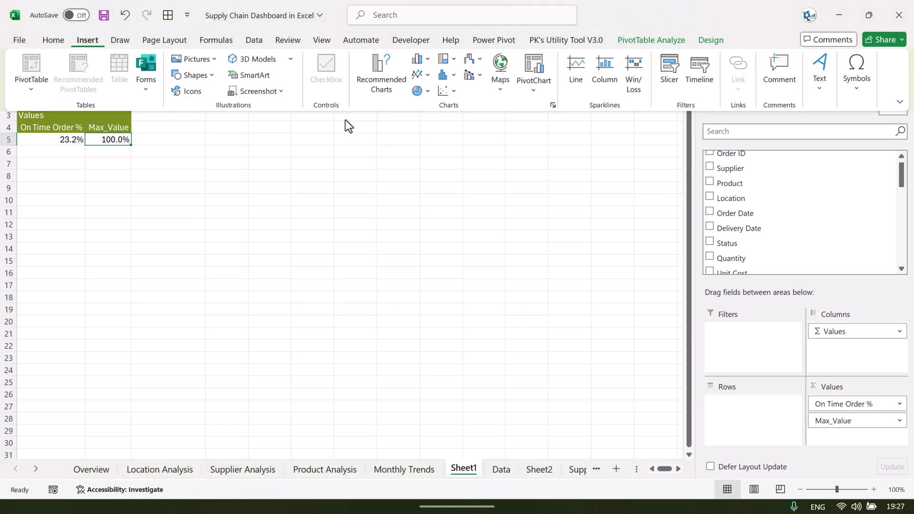
{"action": "left_click", "coordinate": [427, 61]}
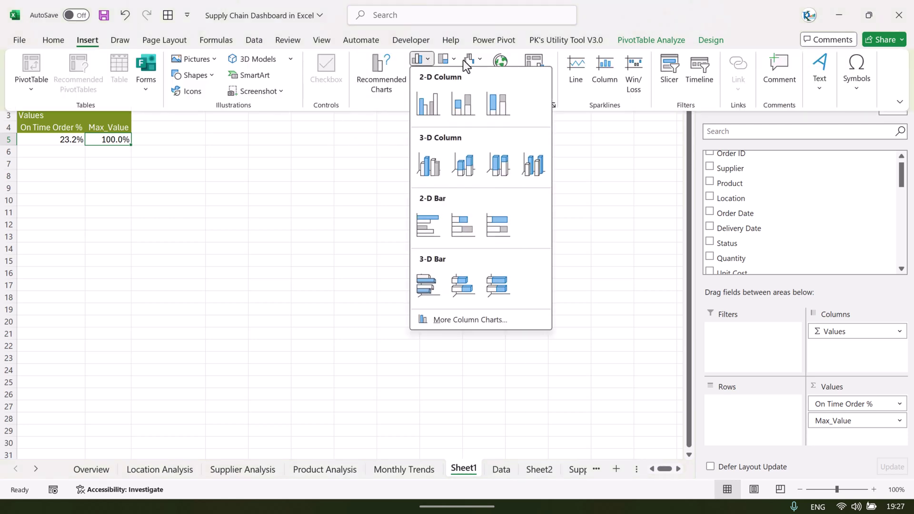
{"action": "left_click", "coordinate": [430, 223]}
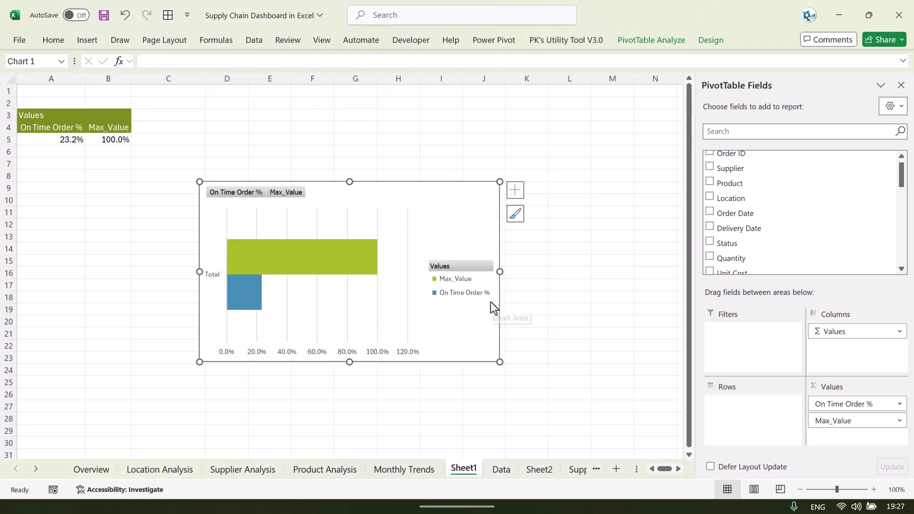
Fix the bar chart's horizontal axis bounds at a minimum of 0.0 and a maximum of 1.0.
{"action": "double_click", "coordinate": [345, 356]}
{"action": "left_click", "coordinate": [805, 197]}
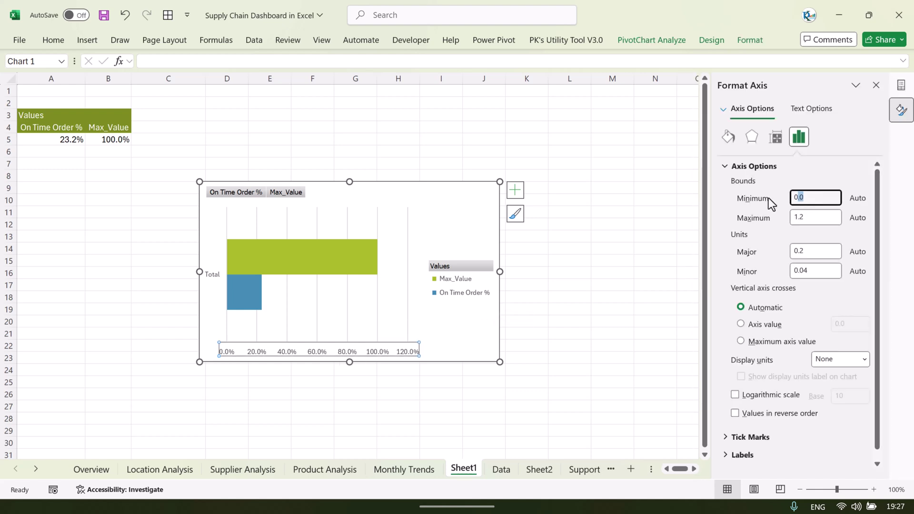
{"action": "left_click", "coordinate": [823, 219]}
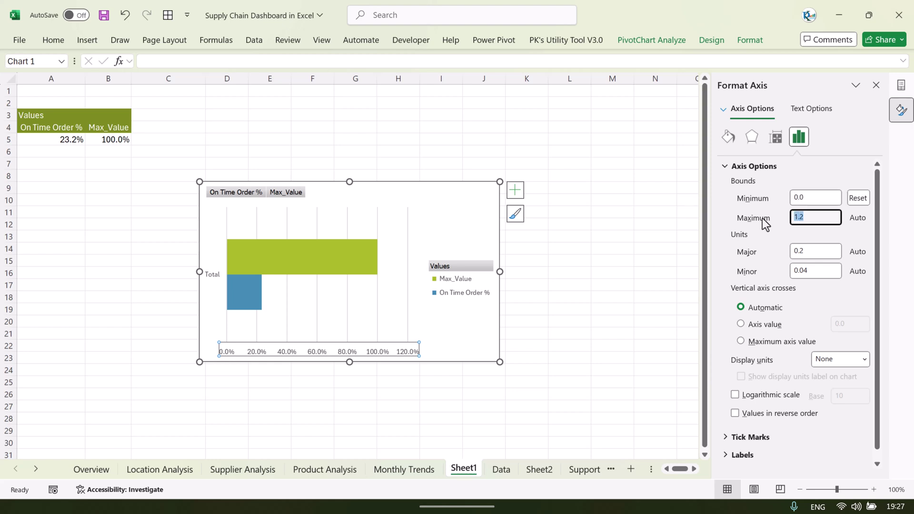
{"action": "type", "text": "1"}
{"action": "left_click", "coordinate": [815, 198]}
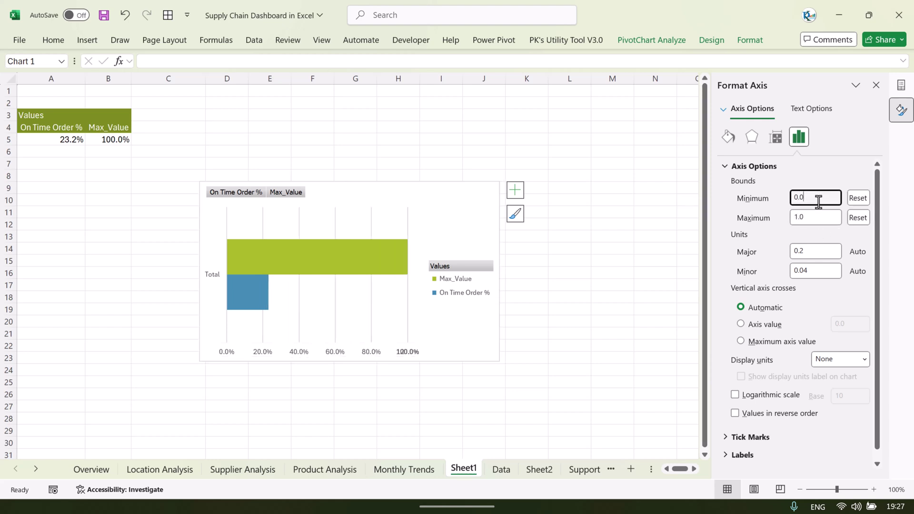
Remove the gridlines and legend from the bar chart and hide all of its pivot field buttons.
{"action": "left_click", "coordinate": [511, 192]}
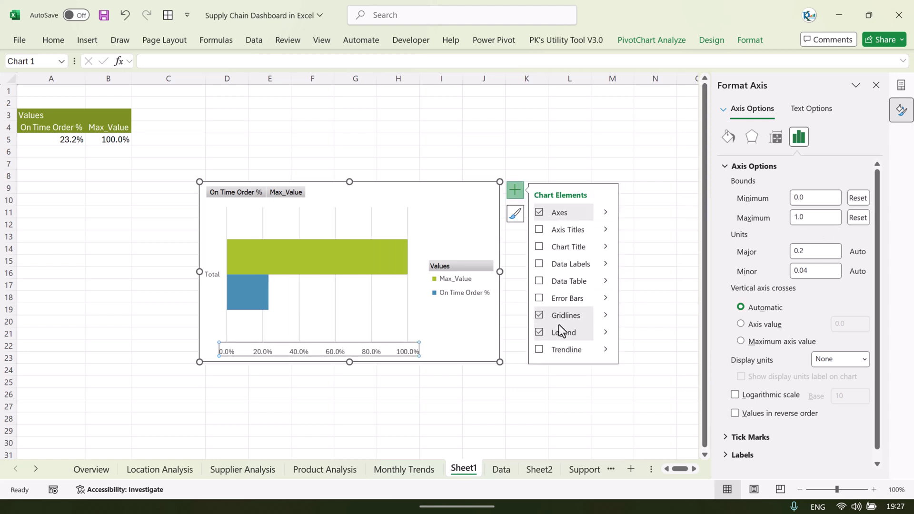
{"action": "left_click", "coordinate": [540, 315]}
{"action": "left_click", "coordinate": [540, 333]}
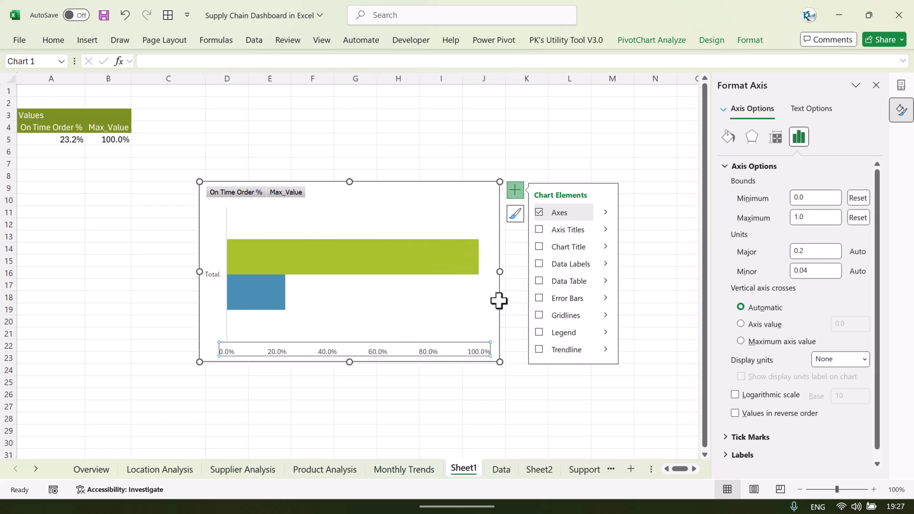
{"action": "left_click", "coordinate": [480, 194]}
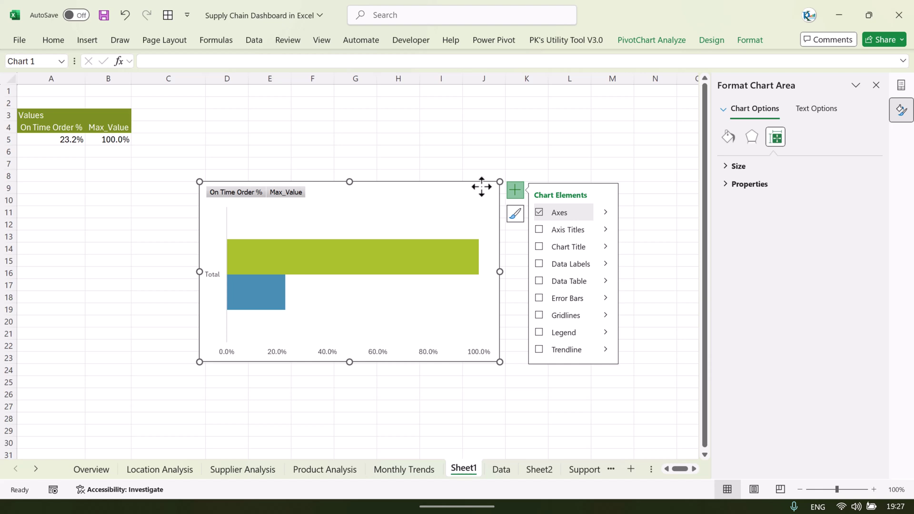
{"action": "left_click", "coordinate": [666, 41]}
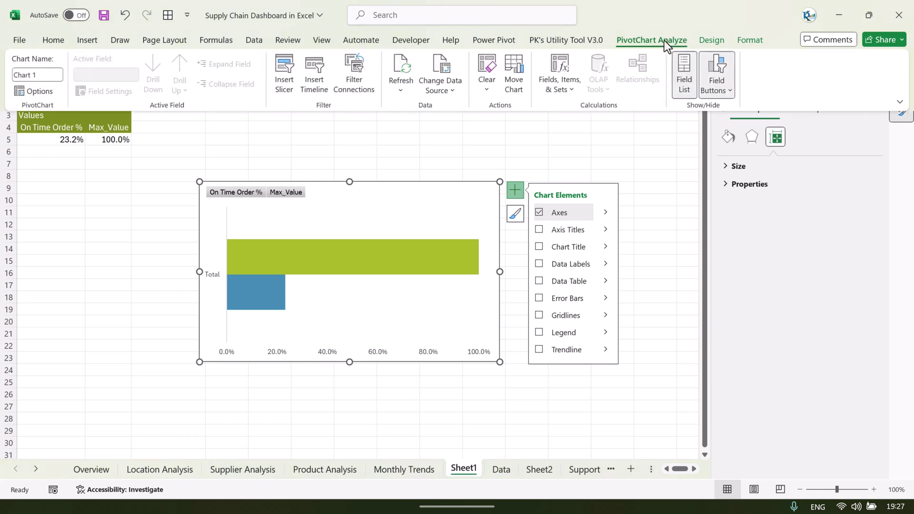
{"action": "left_click", "coordinate": [729, 91]}
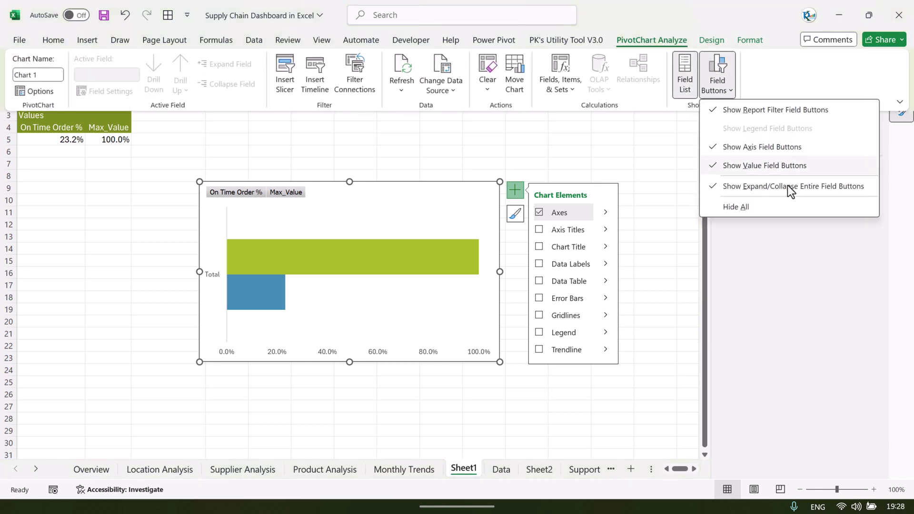
{"action": "left_click", "coordinate": [747, 207]}
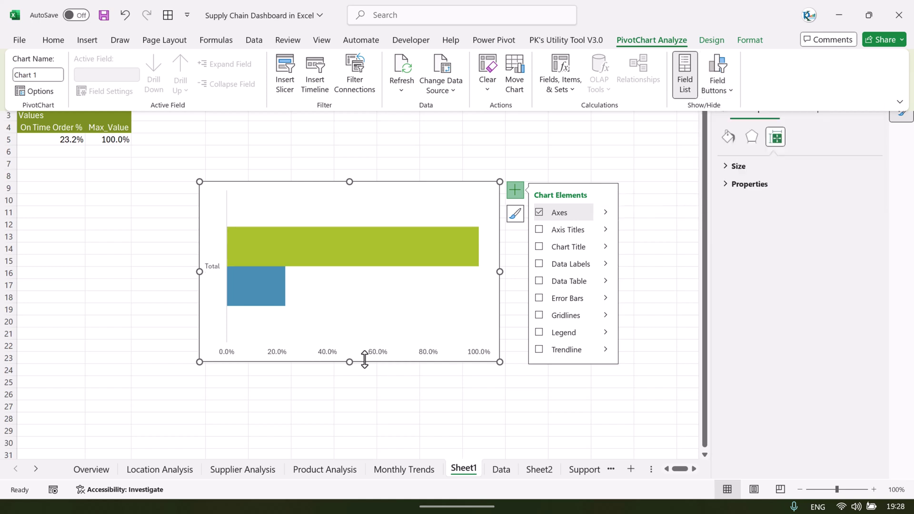
Remove both axes from the bar chart and reduce its height by lowering the upper edge to row 13.
{"action": "left_click", "coordinate": [539, 213]}
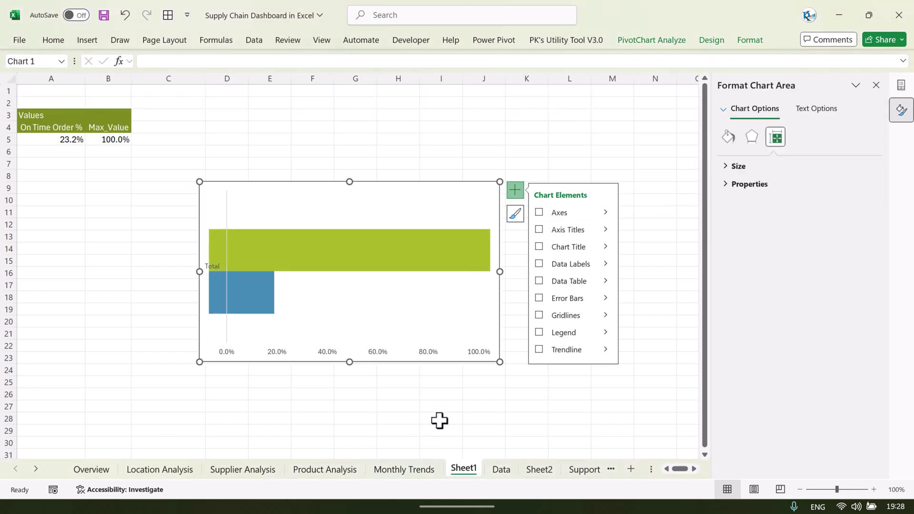
{"action": "left_click", "coordinate": [481, 380]}
{"action": "left_click", "coordinate": [357, 204]}
{"action": "left_click", "coordinate": [358, 202]}
{"action": "left_click_drag", "start_coordinate": [351, 181], "coordinate": [343, 241]}
Fill the Max_Value bar with light green and the On Time Order % bar with dark green.
{"action": "left_click", "coordinate": [421, 296]}
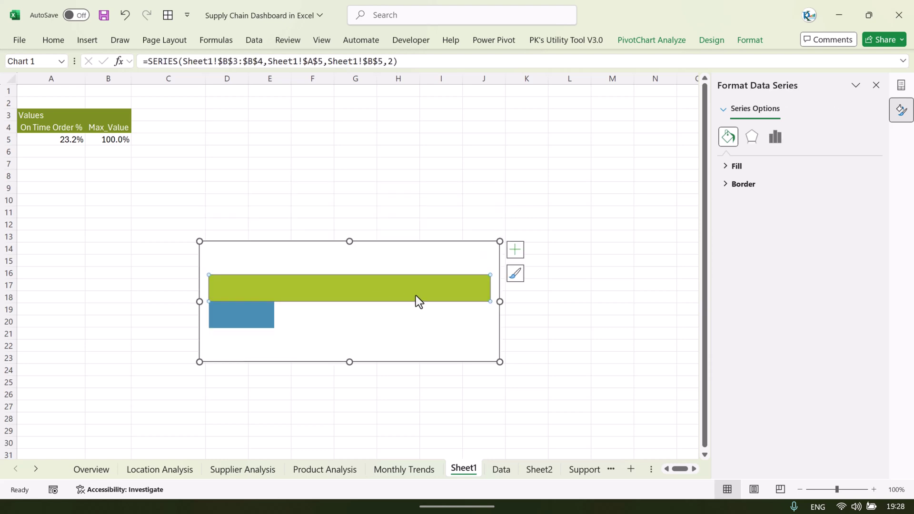
{"action": "left_click", "coordinate": [734, 166]}
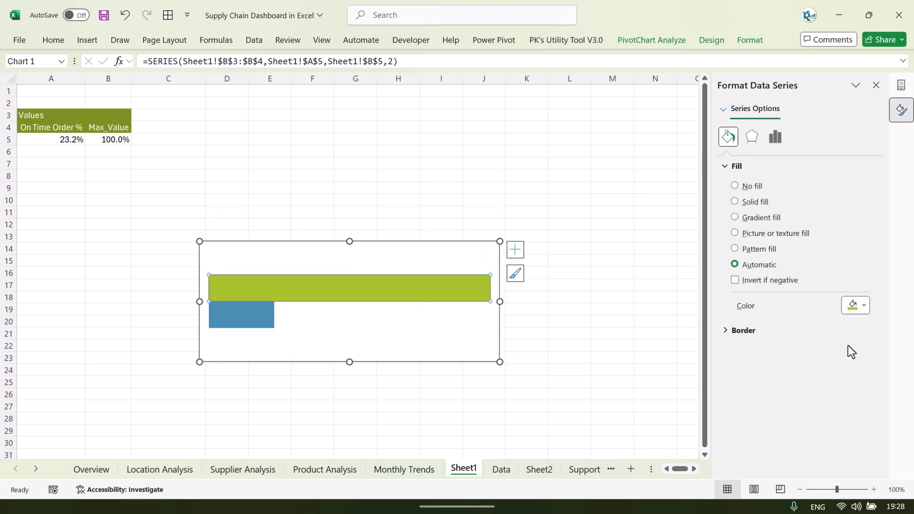
{"action": "left_click", "coordinate": [864, 305]}
{"action": "left_click", "coordinate": [835, 116]}
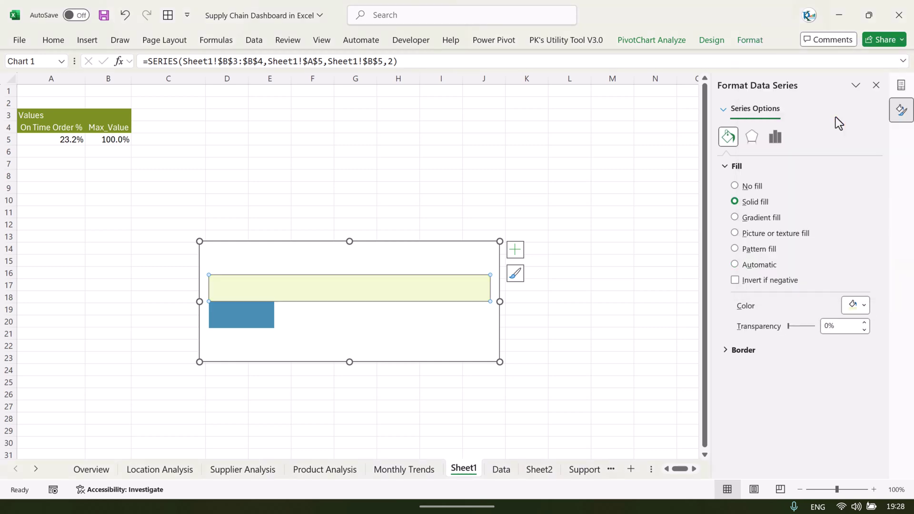
{"action": "left_click", "coordinate": [235, 324]}
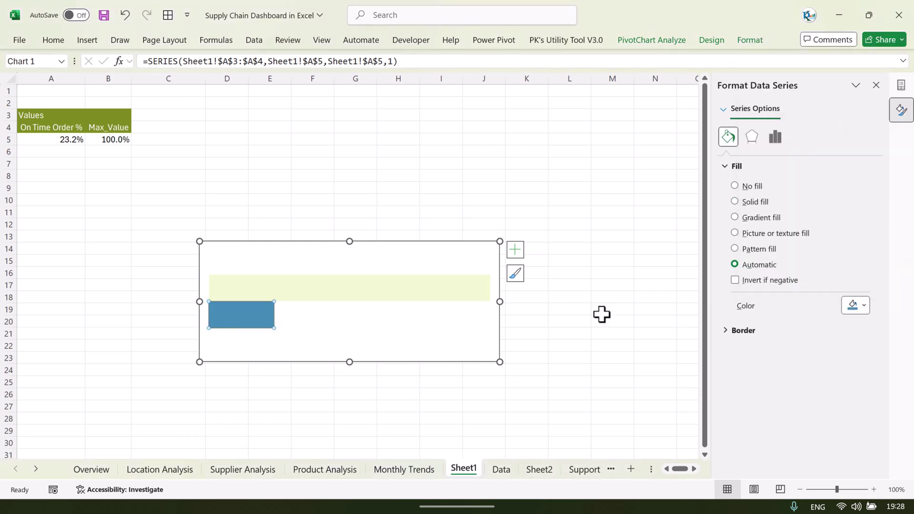
{"action": "left_click", "coordinate": [864, 307]}
{"action": "left_click", "coordinate": [835, 162]}
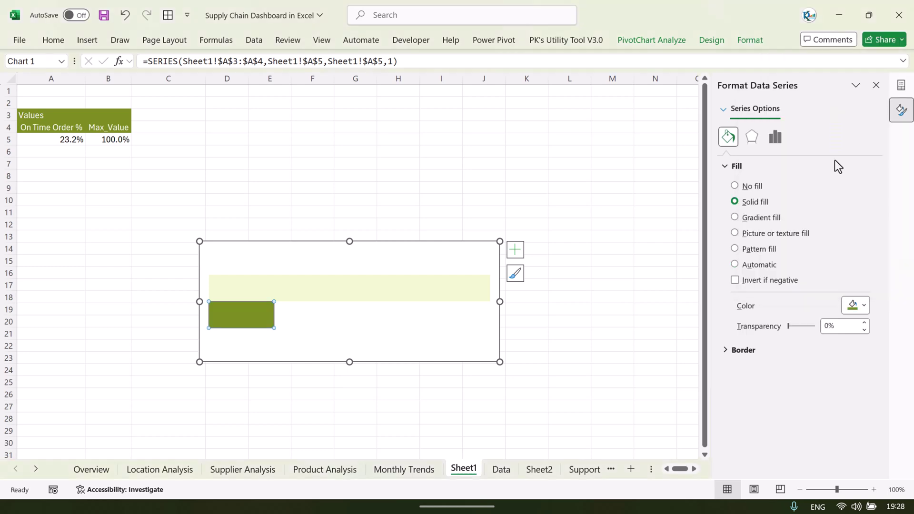
Set the series overlap to 100% and the gap width to 77%, and shorten the chart to end at row 21.
{"action": "right_click", "coordinate": [368, 293]}
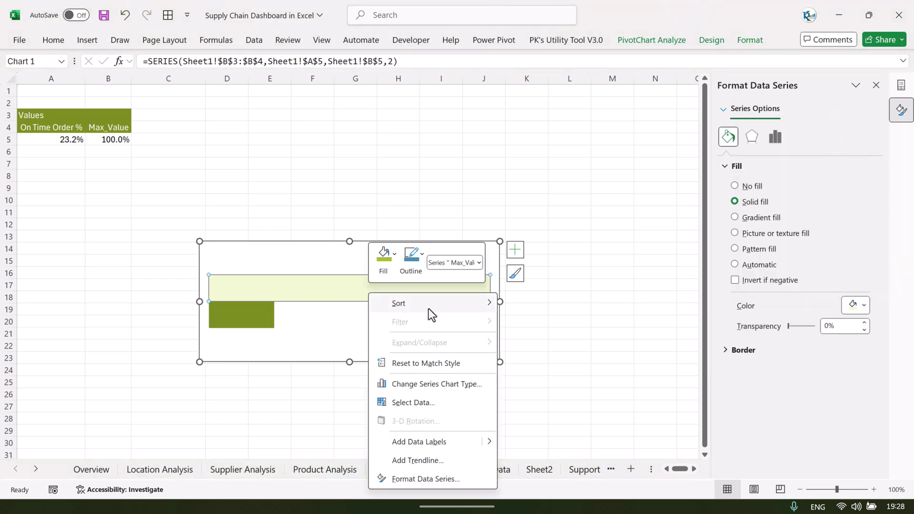
{"action": "left_click", "coordinate": [436, 477]}
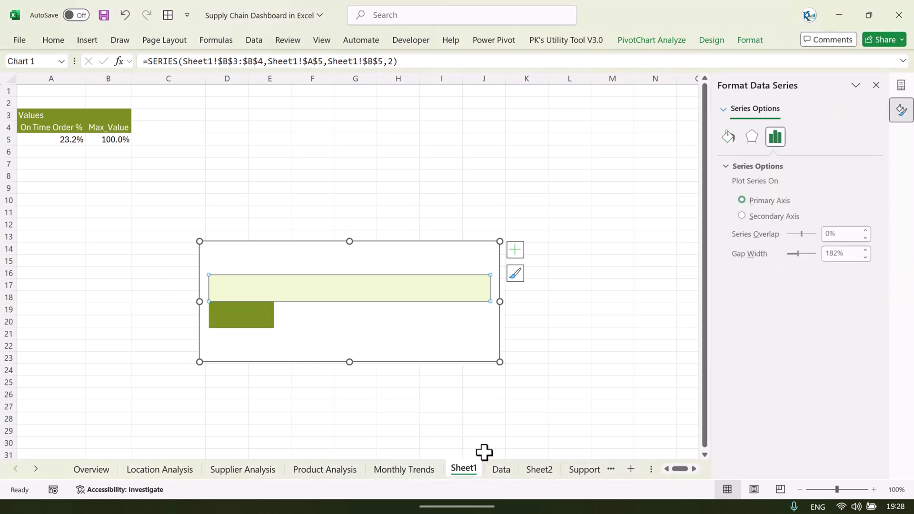
{"action": "left_click_drag", "start_coordinate": [798, 256], "coordinate": [816, 236]}
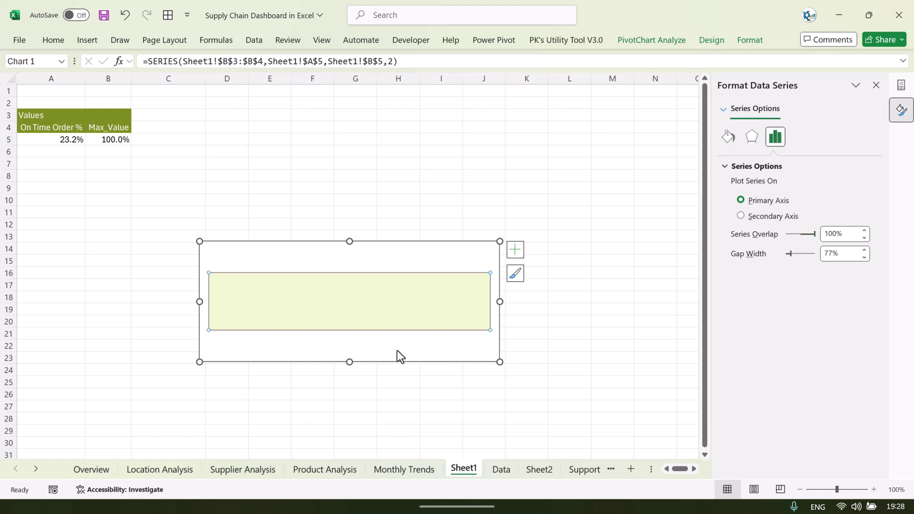
{"action": "left_click_drag", "start_coordinate": [349, 362], "coordinate": [352, 338]}
Try to move the Max_Value header ahead of On Time Order % directly in the pivot table cells.
{"action": "left_click", "coordinate": [106, 126]}
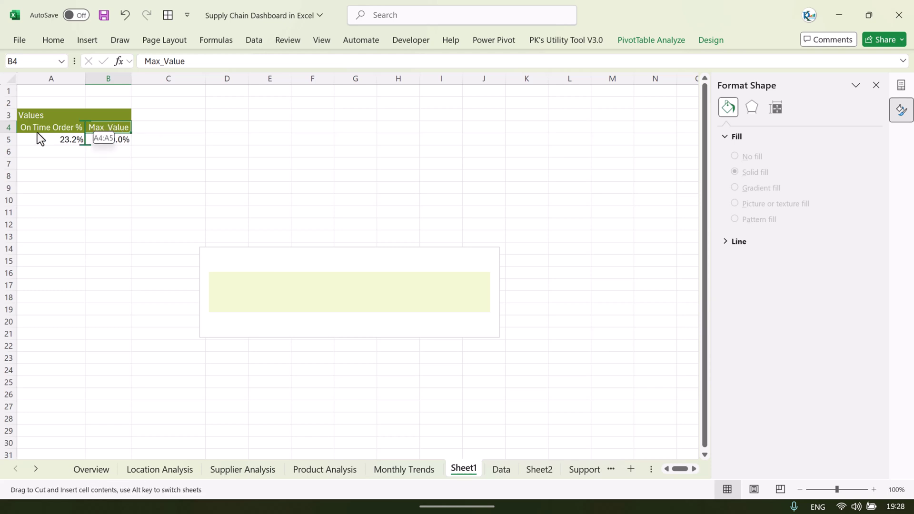
{"action": "left_click_drag", "start_coordinate": [38, 134], "coordinate": [24, 132]}
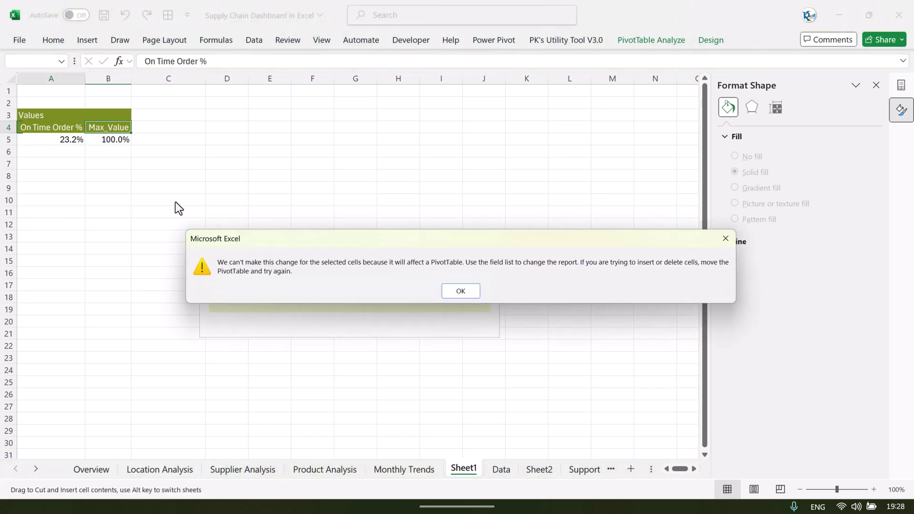
{"action": "key", "text": "Return"}
Reorder the pivot table's values so that Max_Value comes before On Time Order %, and close the field list.
{"action": "right_click", "coordinate": [112, 130]}
{"action": "left_click", "coordinate": [149, 376]}
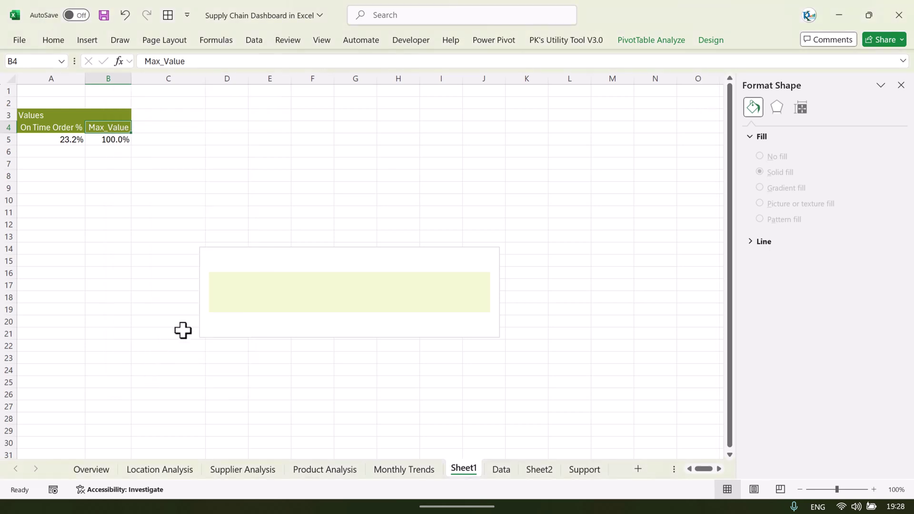
{"action": "right_click", "coordinate": [107, 128]}
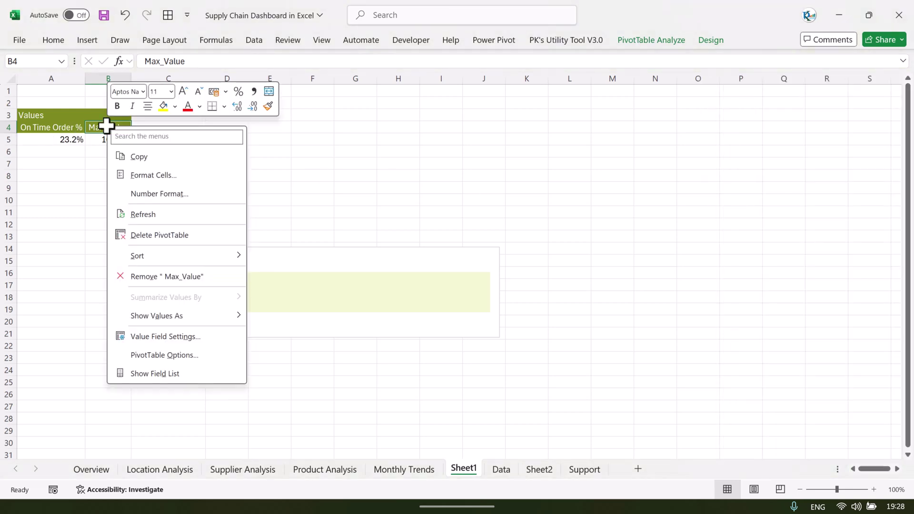
{"action": "left_click", "coordinate": [159, 373]}
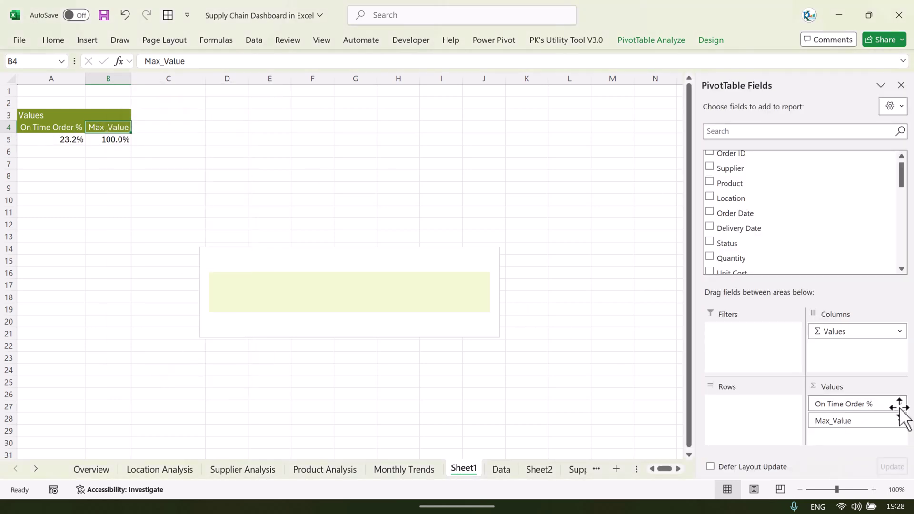
{"action": "left_click_drag", "start_coordinate": [862, 424], "coordinate": [857, 404]}
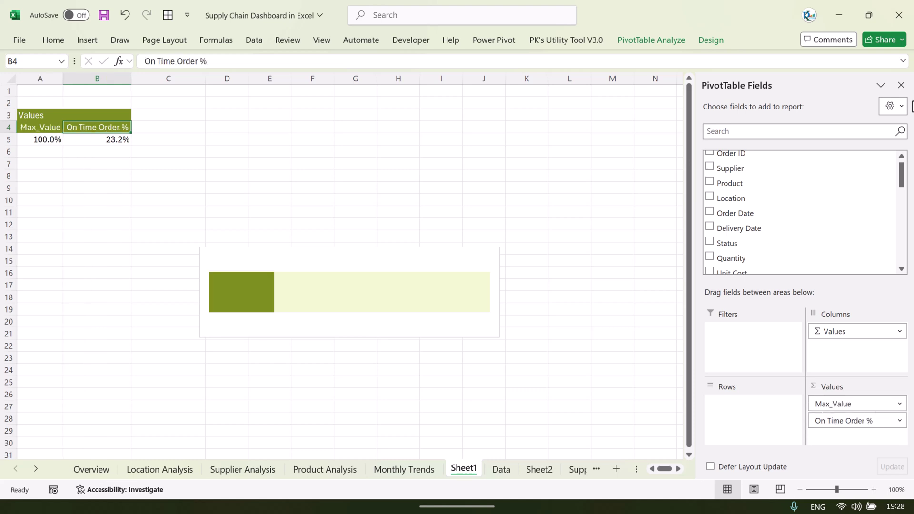
{"action": "left_click", "coordinate": [901, 84]}
{"action": "left_click", "coordinate": [564, 284]}
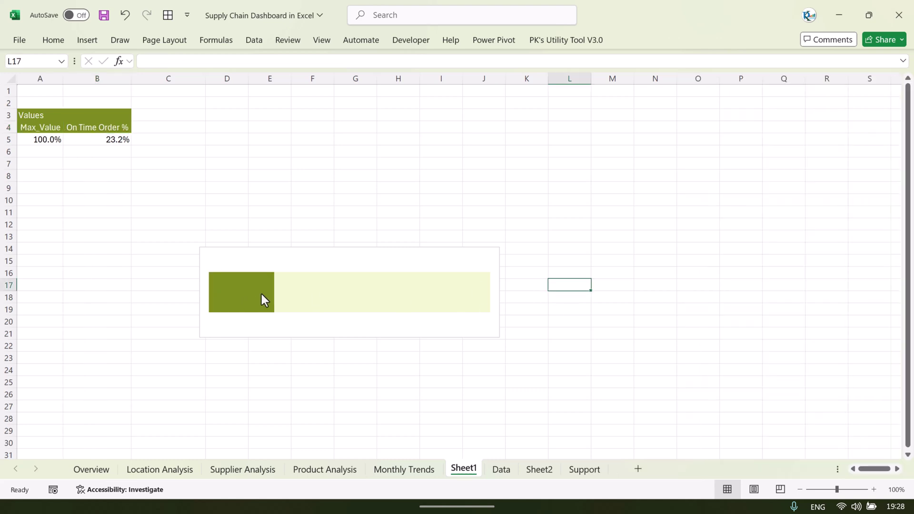
Add a data label to the On Time Order % bar and make it bold.
{"action": "left_click", "coordinate": [252, 291]}
{"action": "right_click", "coordinate": [253, 291]}
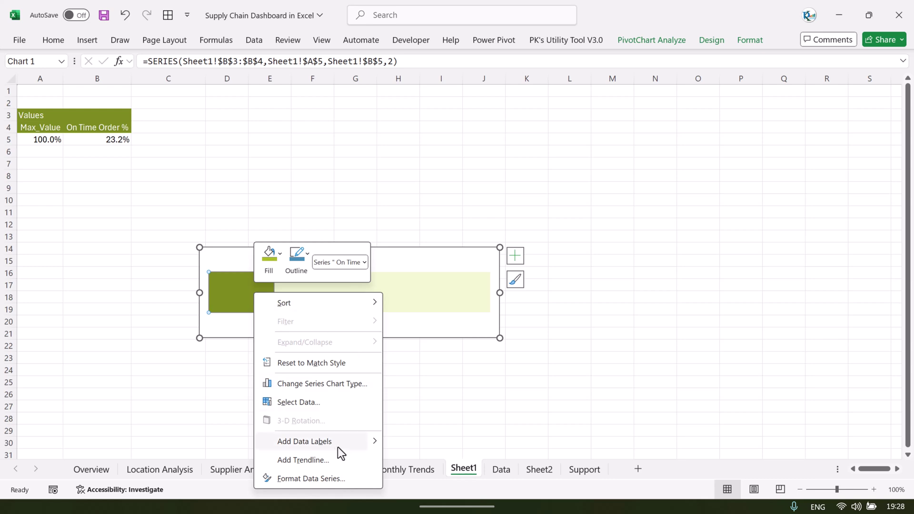
{"action": "left_click", "coordinate": [305, 442]}
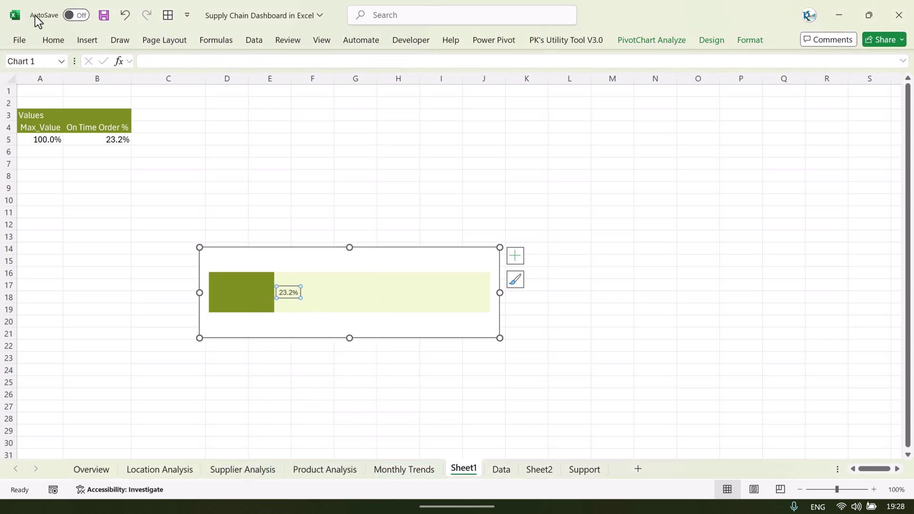
{"action": "key", "text": "alt+h"}
{"action": "key", "text": "1"}
Review the On Time Order % chart on Overview, the Support pivots and Sheet2's calculated fields, and return to Sheet1.
{"action": "left_click", "coordinate": [91, 469]}
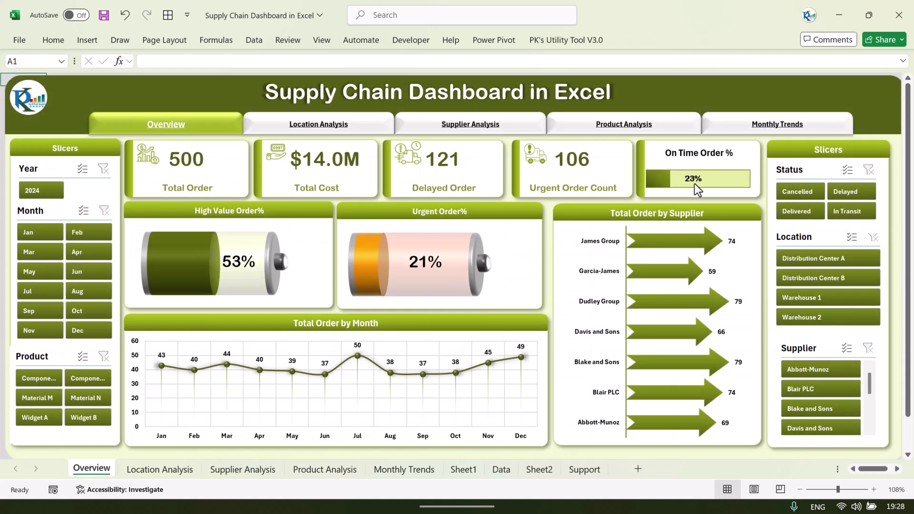
{"action": "left_click", "coordinate": [584, 469]}
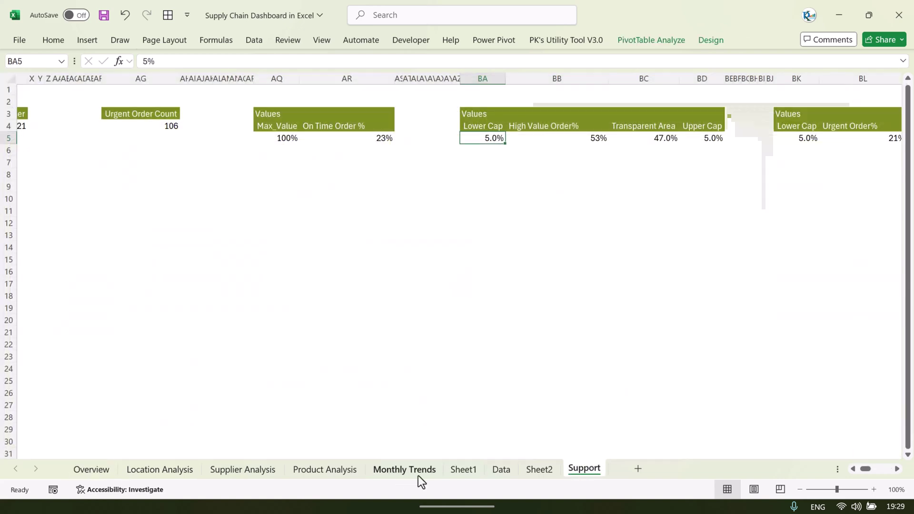
{"action": "left_click", "coordinate": [540, 471]}
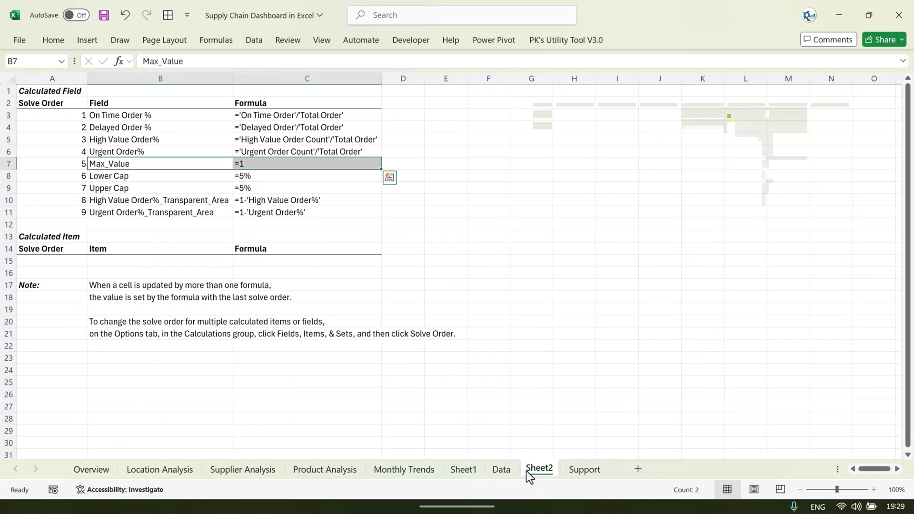
{"action": "left_click", "coordinate": [457, 470]}
Insert a Location slicer for the On Time Order % pivot table and place it beside the chart in columns M to O.
{"action": "left_click", "coordinate": [96, 138]}
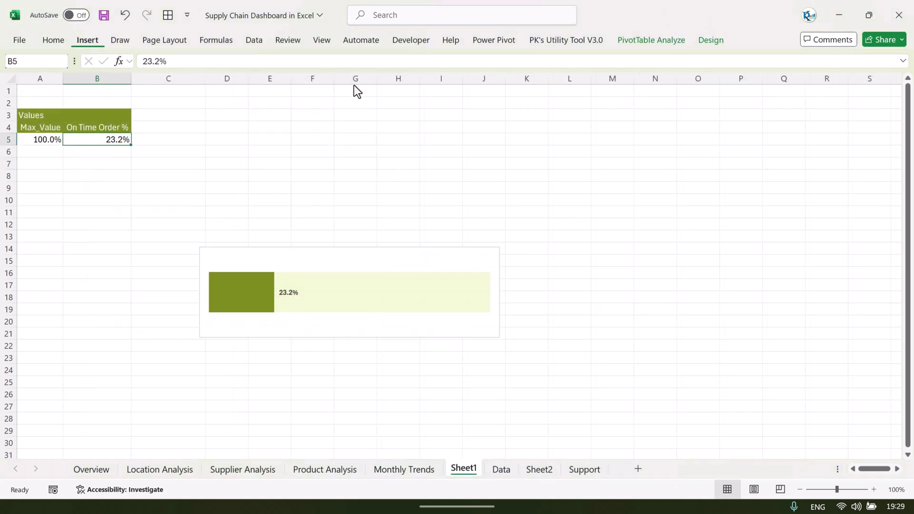
{"action": "key", "text": "alt+n"}
{"action": "left_click", "coordinate": [670, 76]}
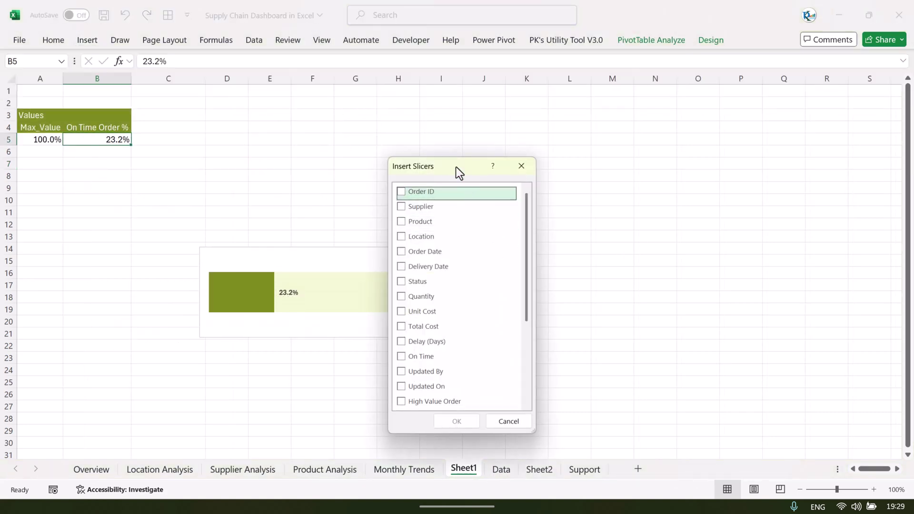
{"action": "left_click_drag", "start_coordinate": [456, 167], "coordinate": [640, 144]}
{"action": "left_click", "coordinate": [582, 213]}
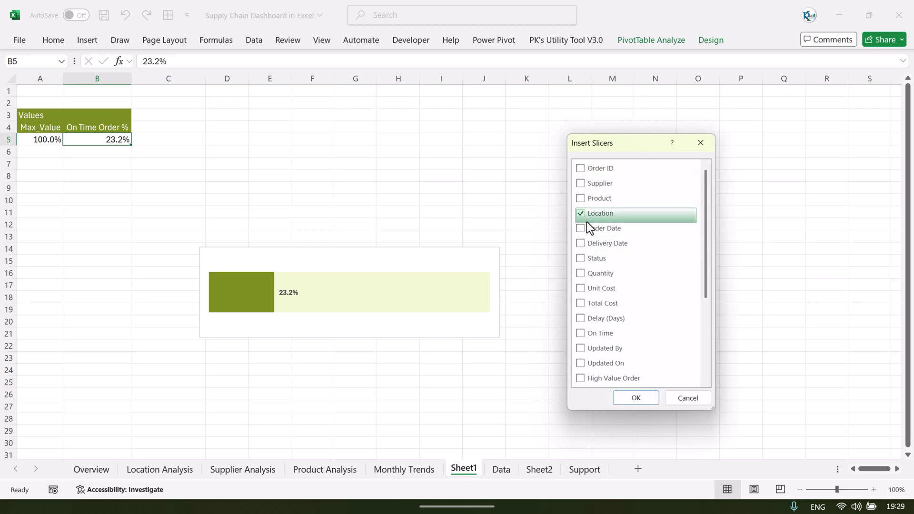
{"action": "left_click", "coordinate": [636, 397]}
{"action": "left_click_drag", "start_coordinate": [449, 205], "coordinate": [643, 124]}
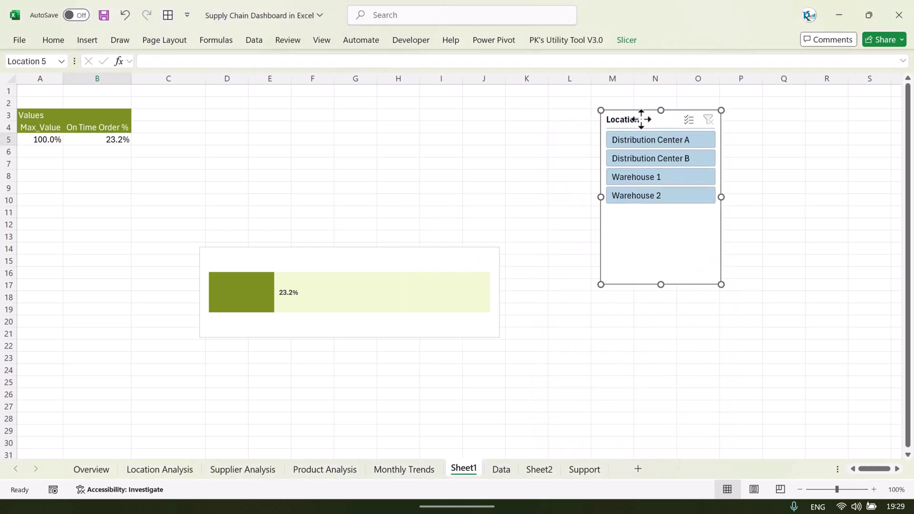
Test the Location slicer on the chart with Distribution Center A, Distribution Center B, Warehouse 1 and Warehouse 2, and clear the filter.
{"action": "left_click", "coordinate": [647, 143]}
{"action": "left_click", "coordinate": [650, 162]}
{"action": "left_click", "coordinate": [646, 177]}
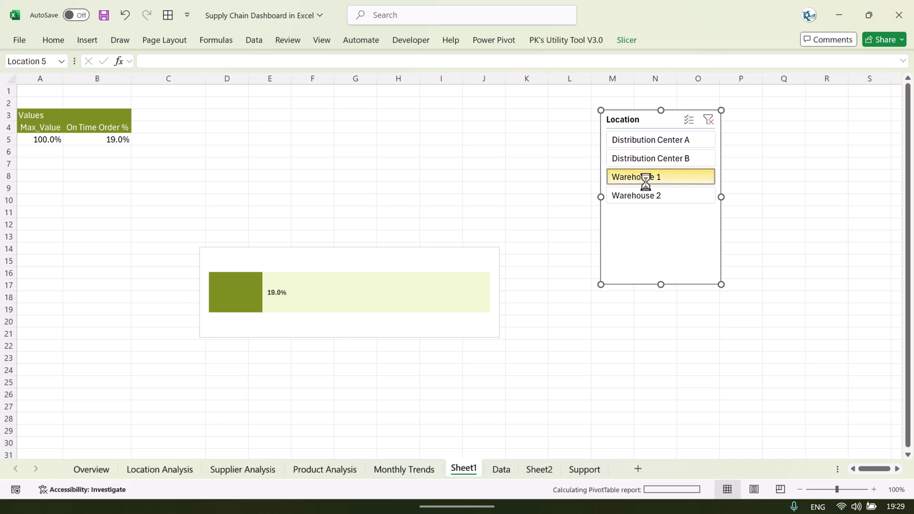
{"action": "left_click", "coordinate": [650, 196]}
{"action": "left_click", "coordinate": [683, 139]}
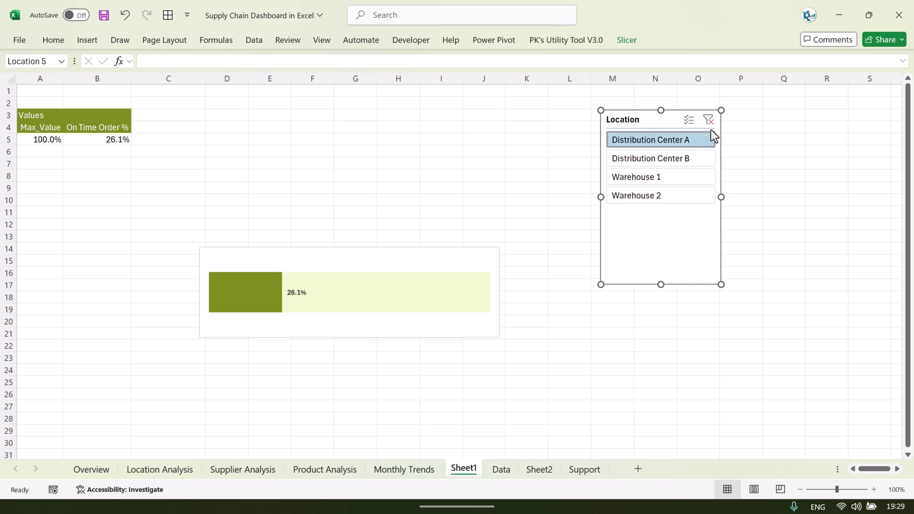
{"action": "left_click", "coordinate": [709, 121]}
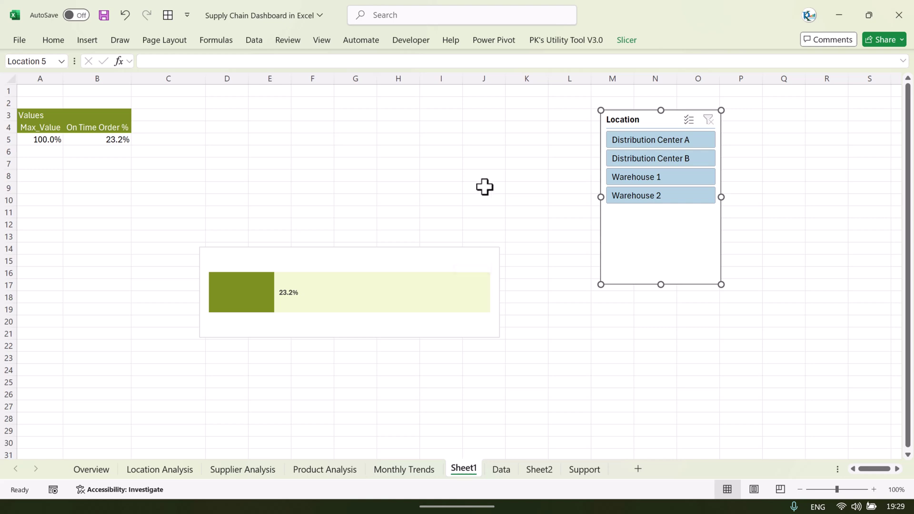
Review the Overview charts, the Support pivots, the chart on Sheet1 and the calculated field names listed on Sheet2.
{"action": "left_click", "coordinate": [88, 470]}
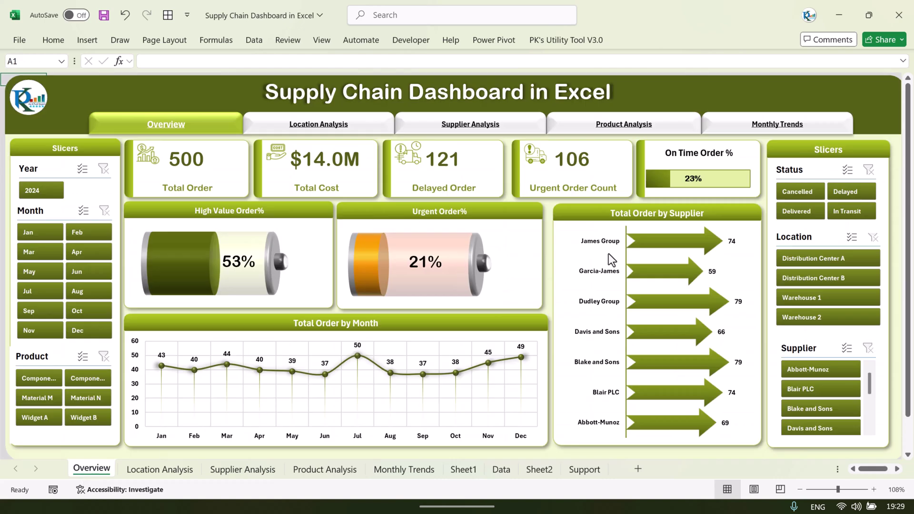
{"action": "left_click", "coordinate": [584, 470]}
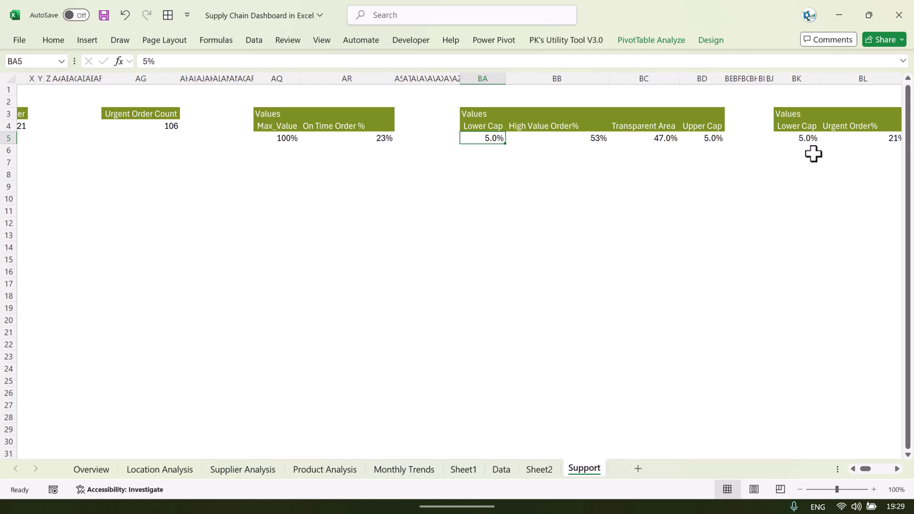
{"action": "left_click", "coordinate": [464, 470]}
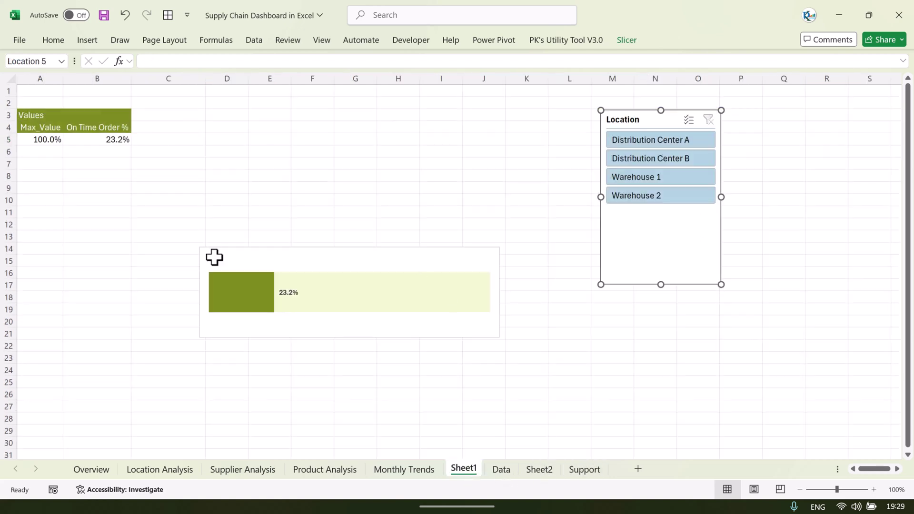
{"action": "left_click", "coordinate": [528, 474]}
{"action": "left_click_drag", "start_coordinate": [154, 115], "coordinate": [155, 200]}
View the Data, Supplier Analysis and Location Analysis sheets and return to the Overview sheet.
{"action": "left_click", "coordinate": [503, 472]}
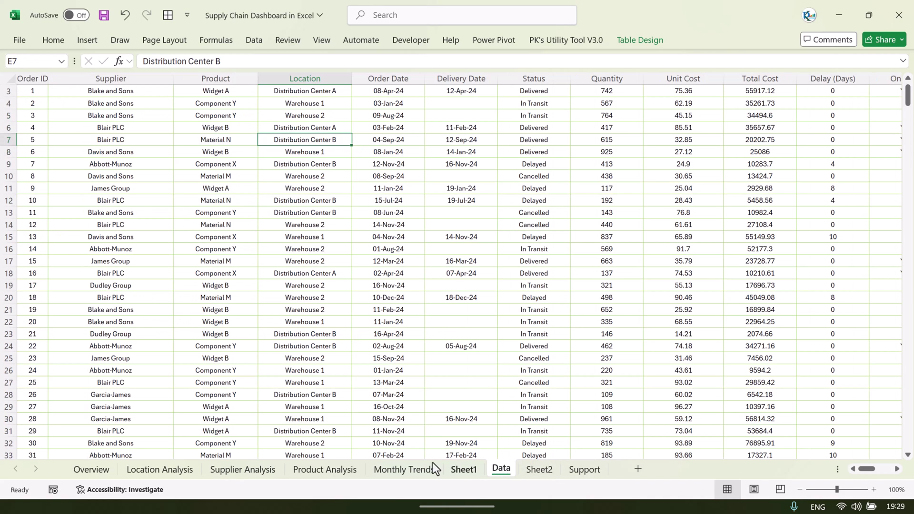
{"action": "left_click", "coordinate": [275, 469]}
{"action": "left_click", "coordinate": [176, 469]}
{"action": "left_click", "coordinate": [86, 473]}
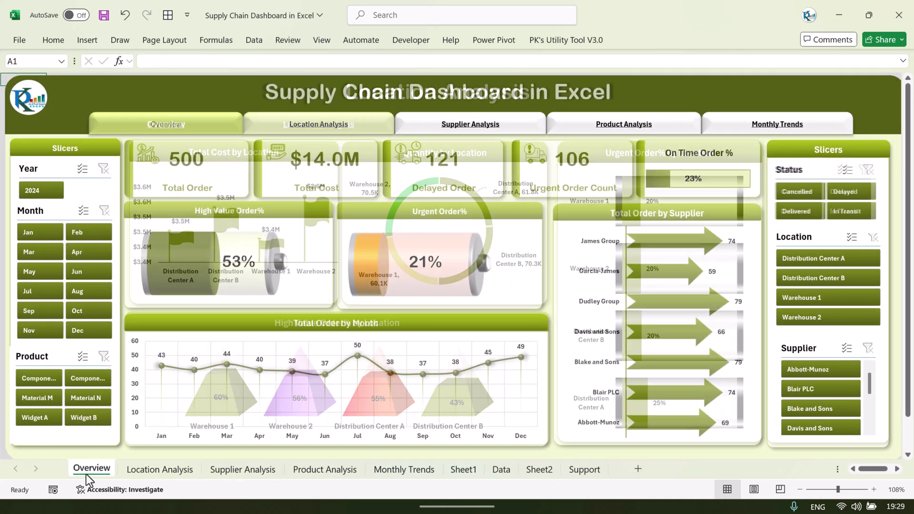